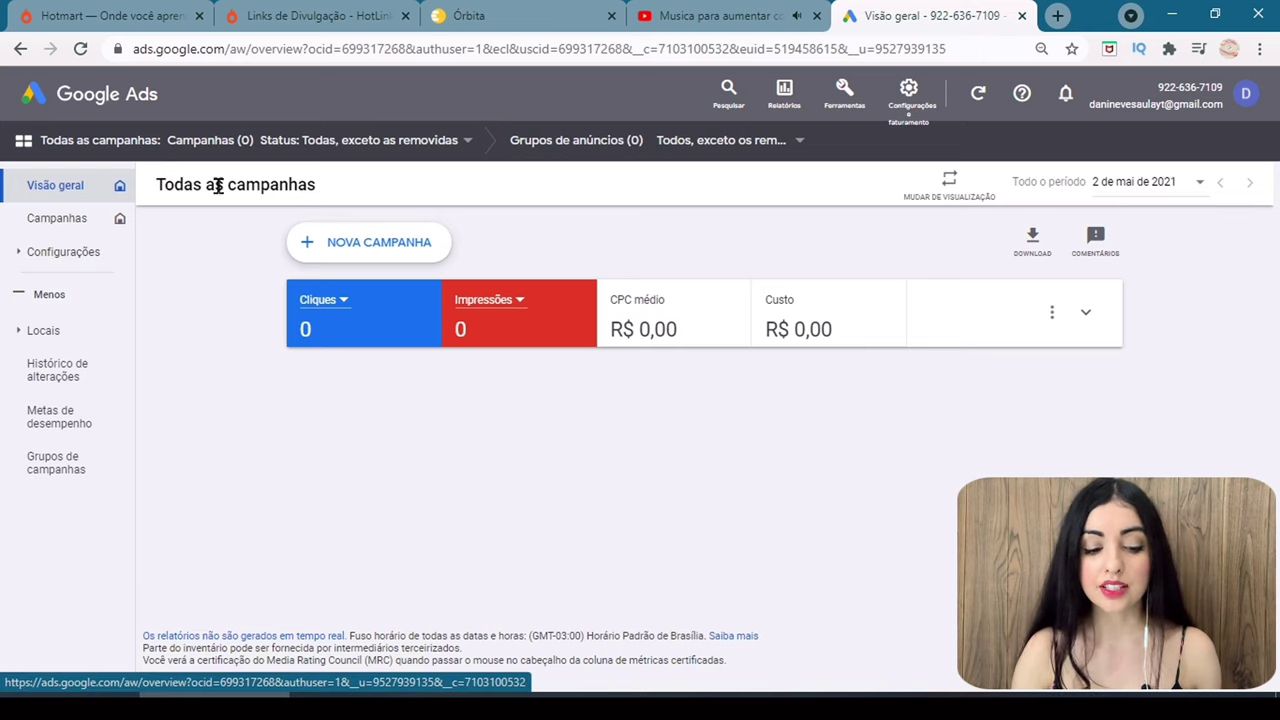
Start a new campaign with the Tráfego do site goal and the Rede de pesquisa type, leaving the business website blank.
click(322, 252)
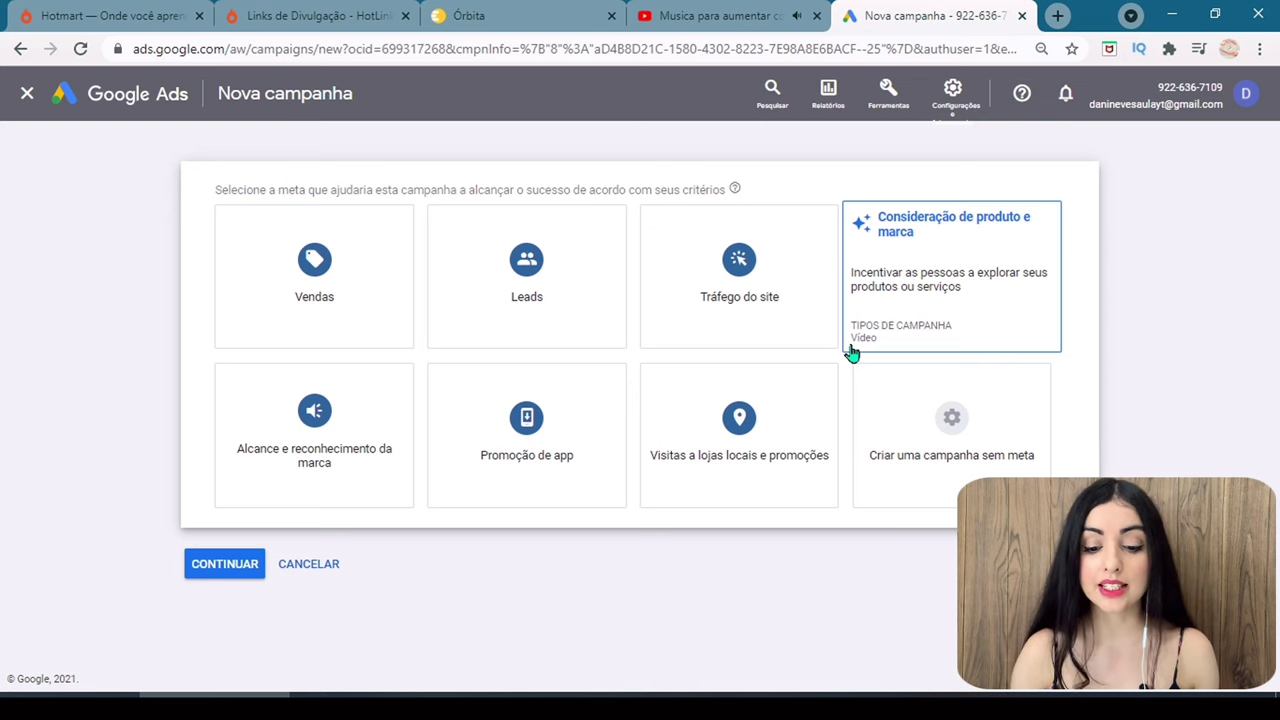
click(787, 297)
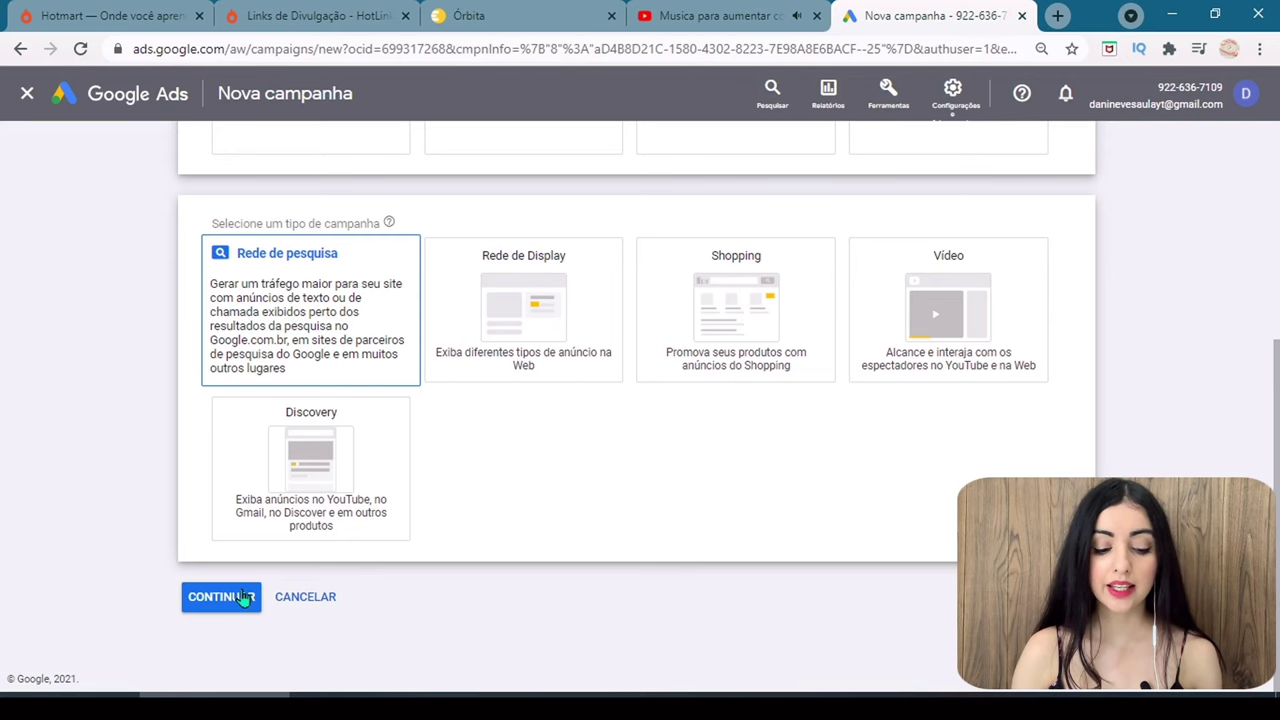
click(243, 597)
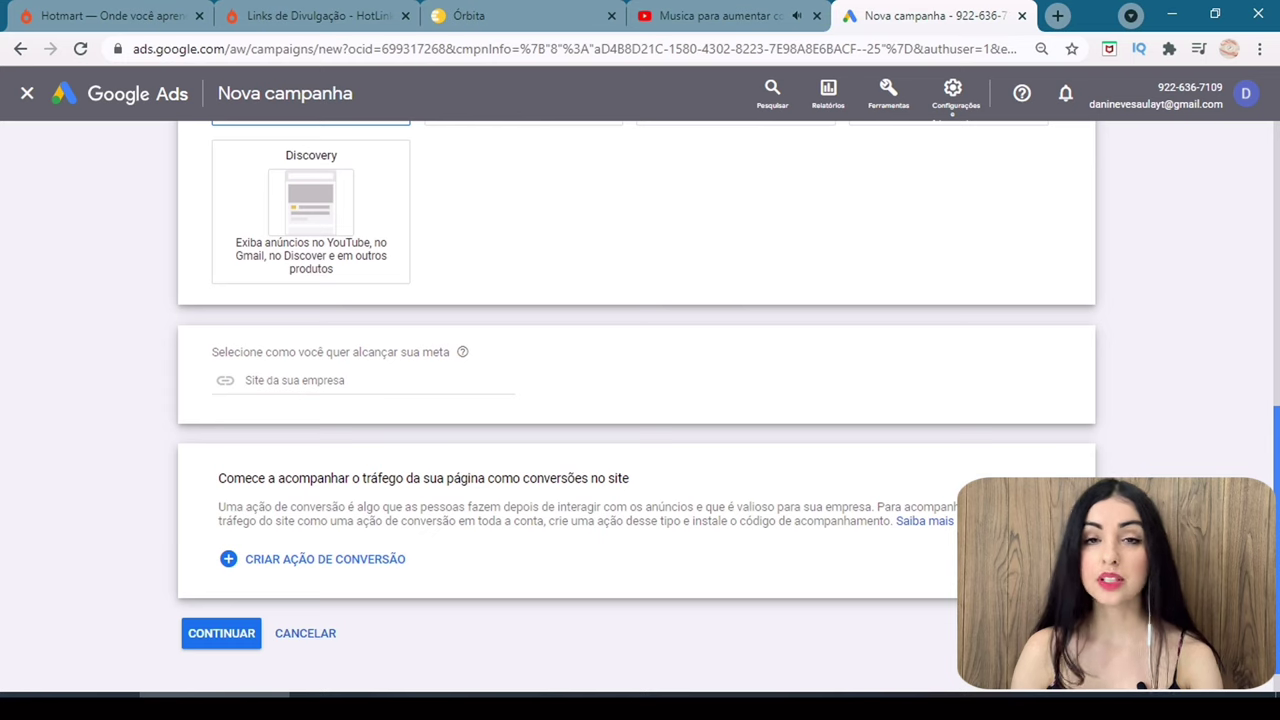
scroll(324, 347, down, 1)
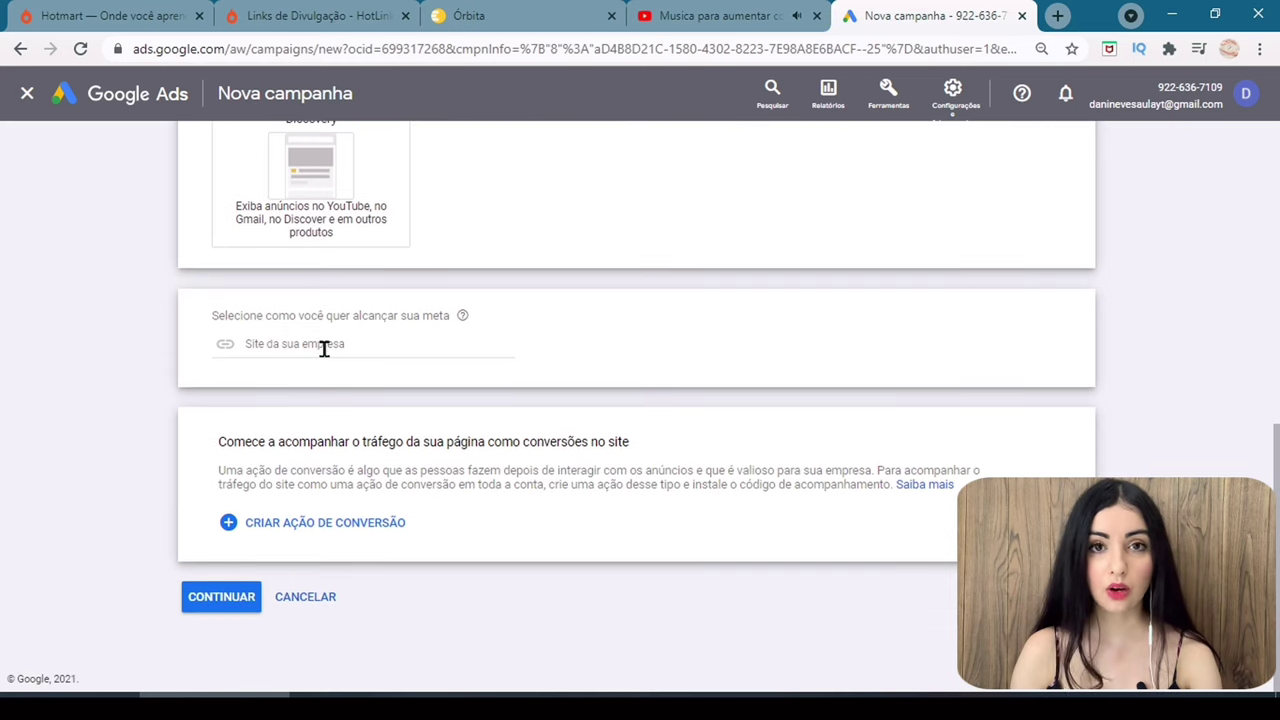
click(221, 597)
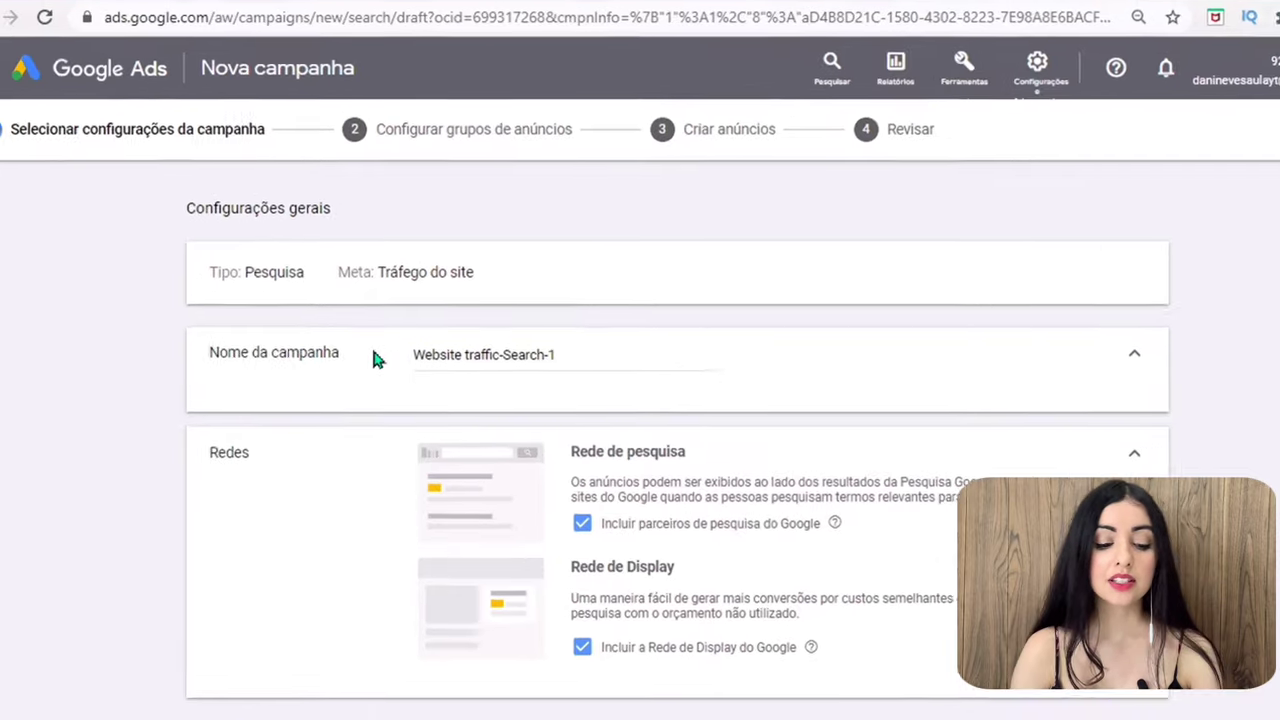
Replace the default campaign name, consulting the product on the Links de Divulgação page.
double_click(419, 354)
key(ctrl+a)
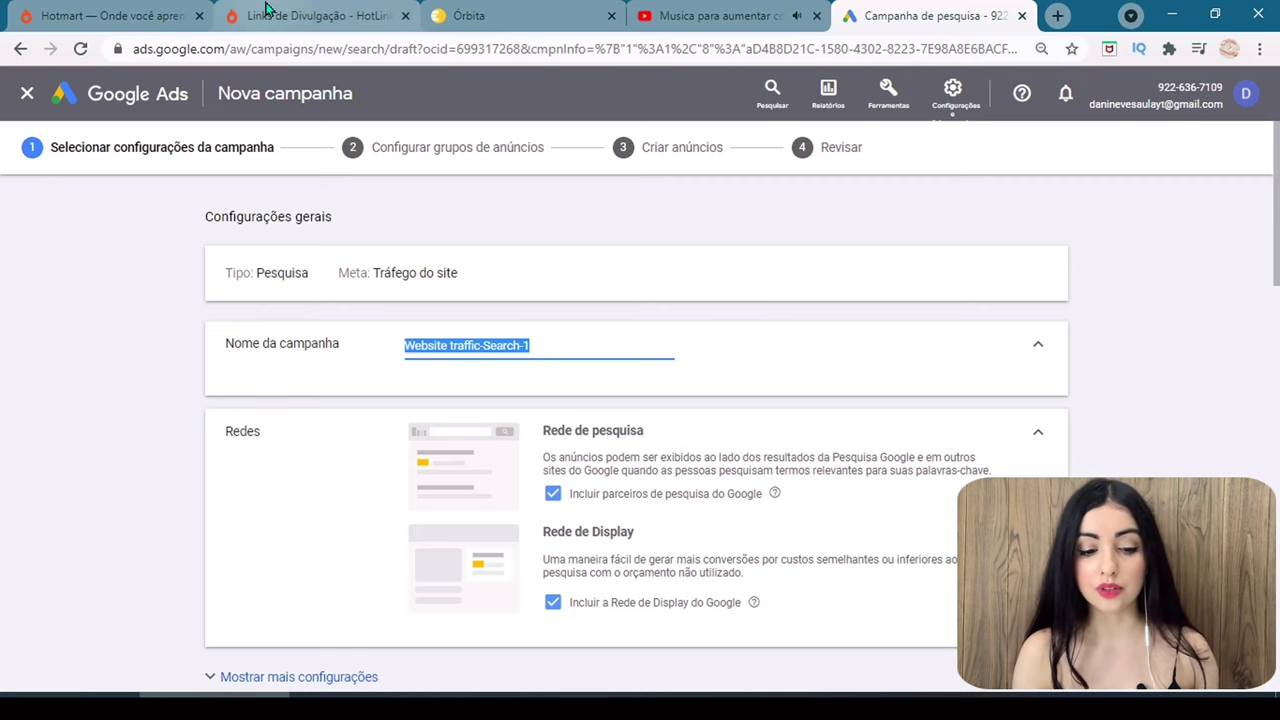
click(290, 15)
click(966, 12)
Exclude the Google Display Network and the Google search partners from the campaign's networks.
scroll(606, 251, down, 2)
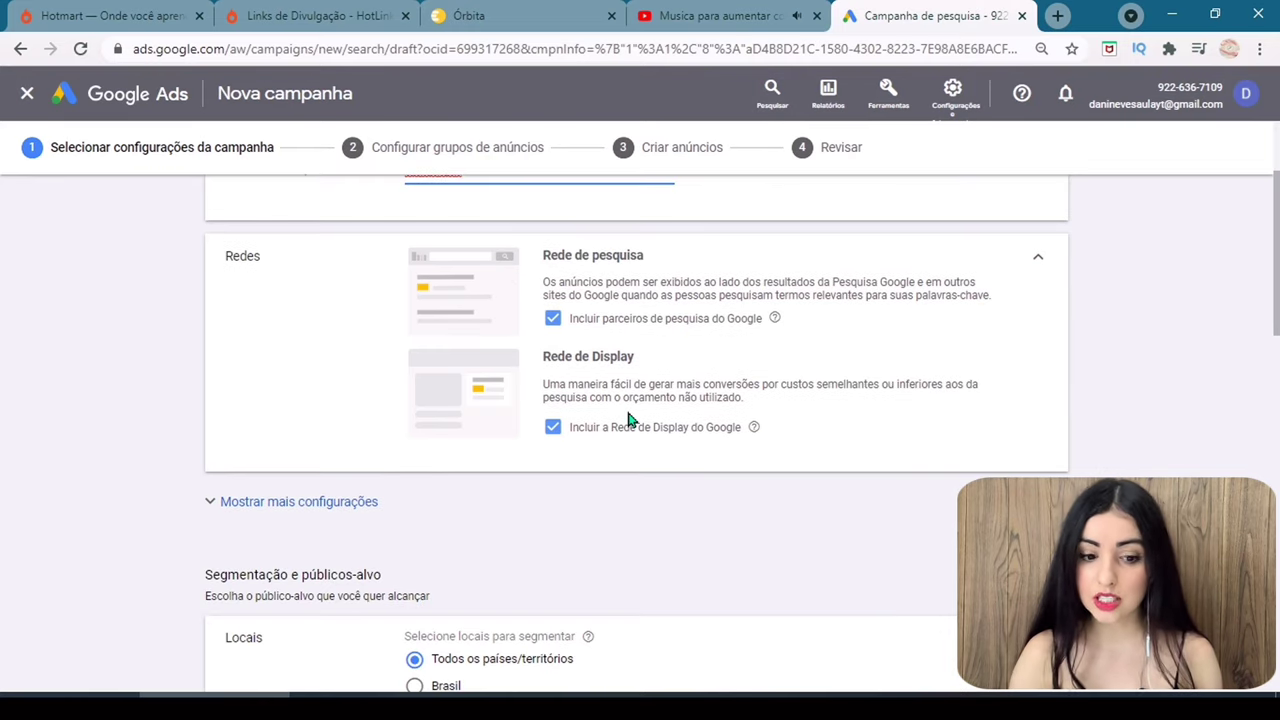
click(553, 428)
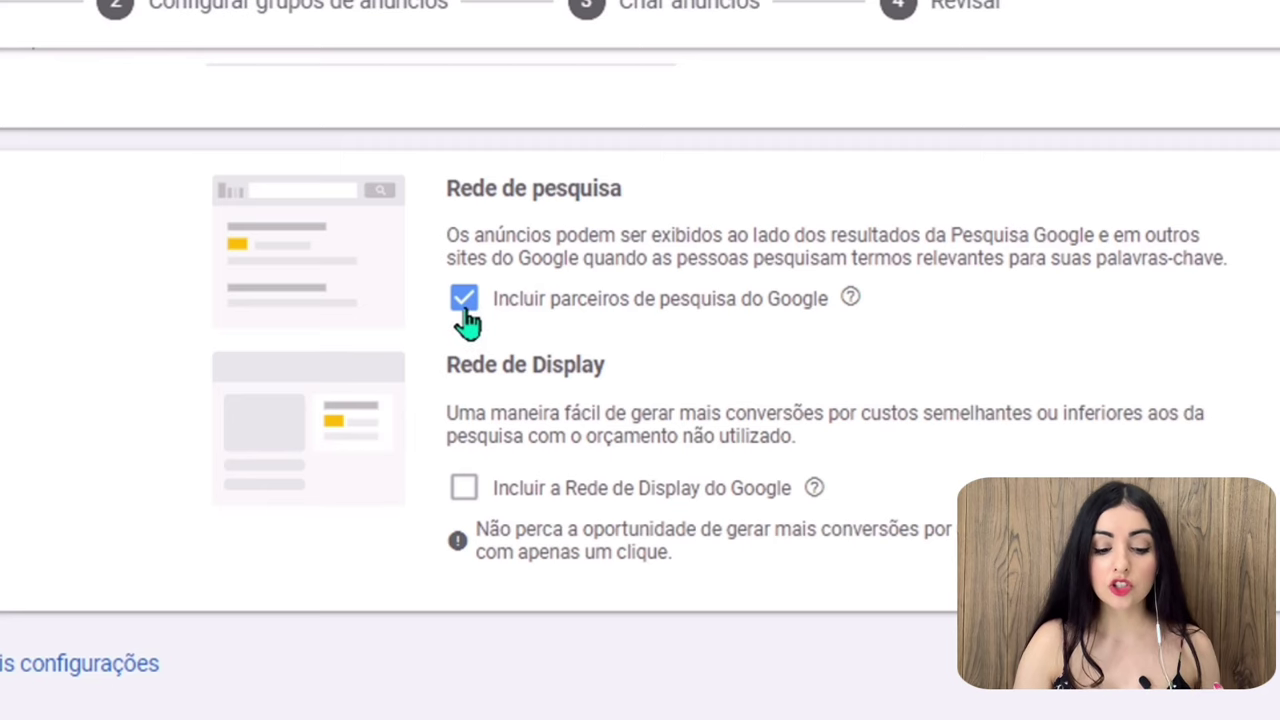
click(553, 318)
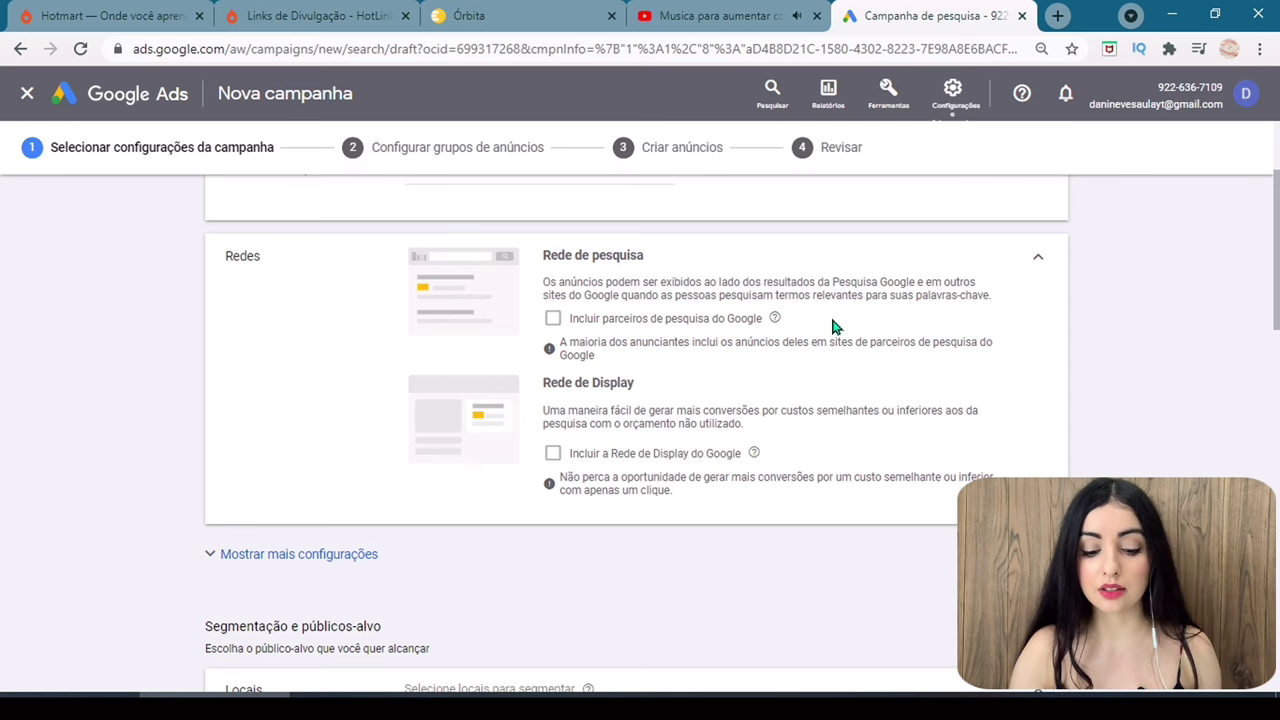
Set the campaign's target location to Brasil.
scroll(831, 326, down, 1)
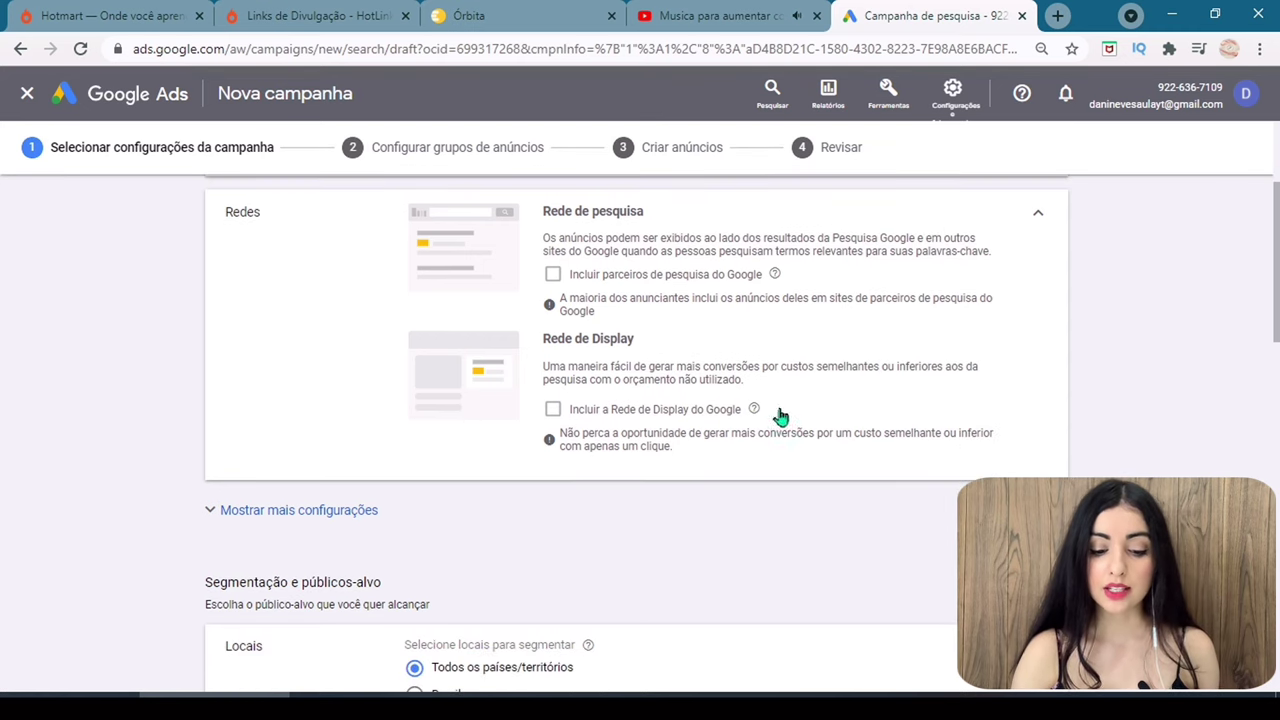
scroll(1272, 290, down, 1)
scroll(1272, 290, down, 3)
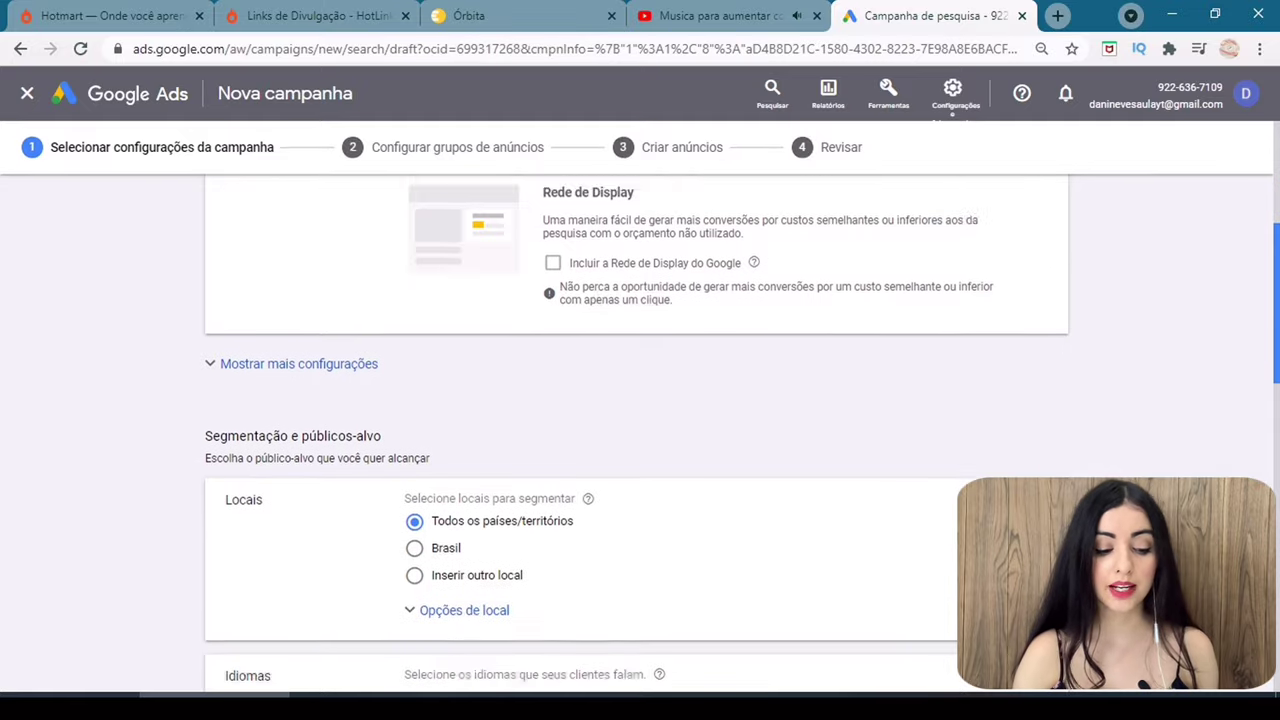
click(414, 338)
scroll(397, 268, down, 1)
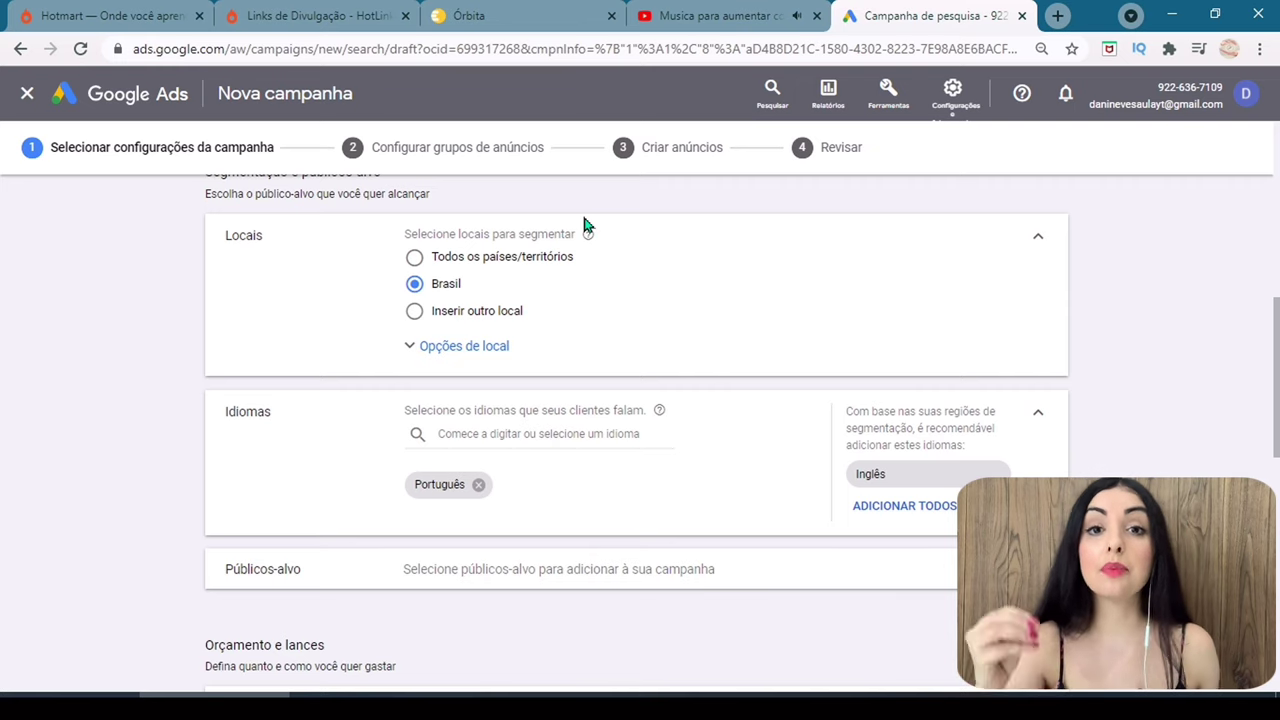
click(443, 258)
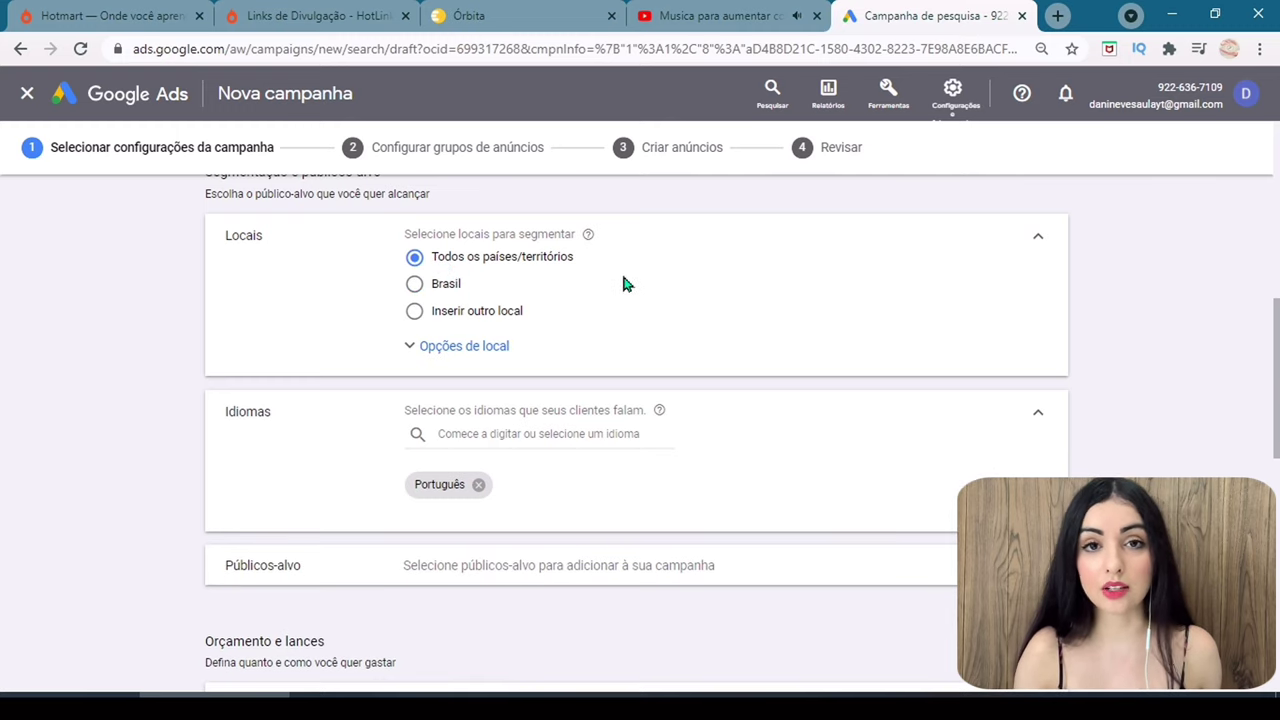
click(490, 283)
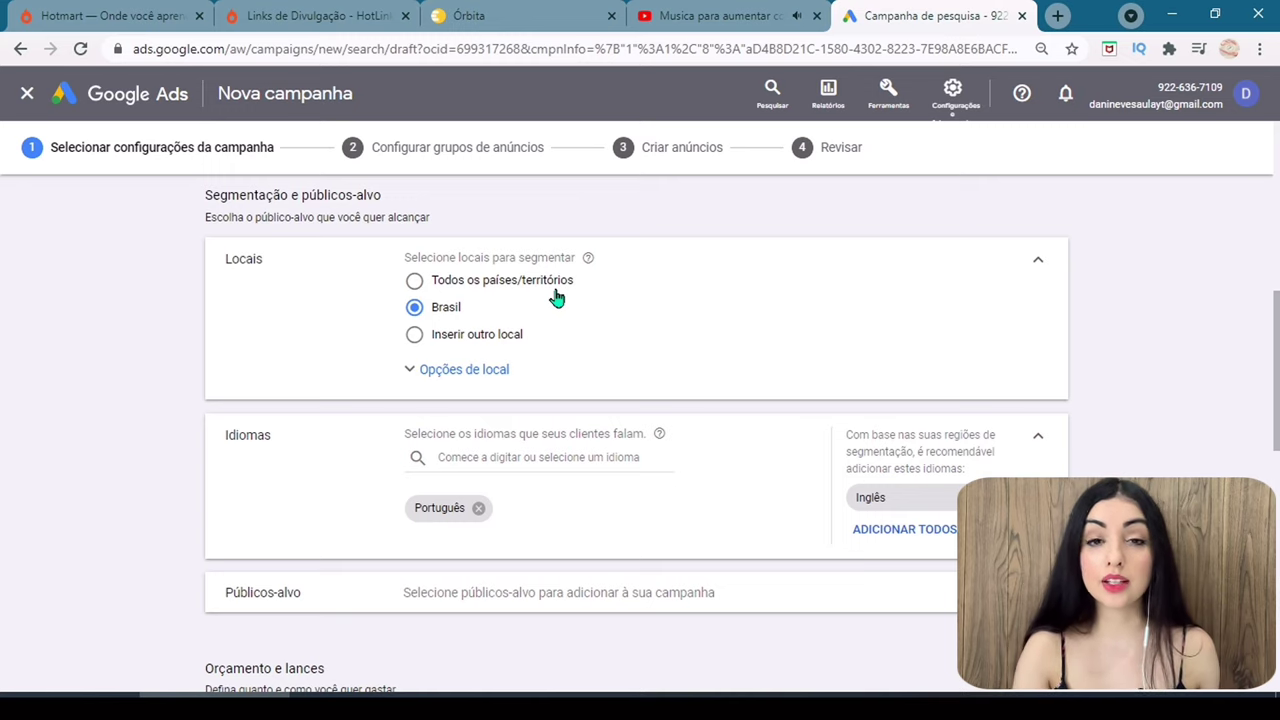
Add Inglês to the campaign's customer languages alongside Português.
scroll(307, 383, down, 1)
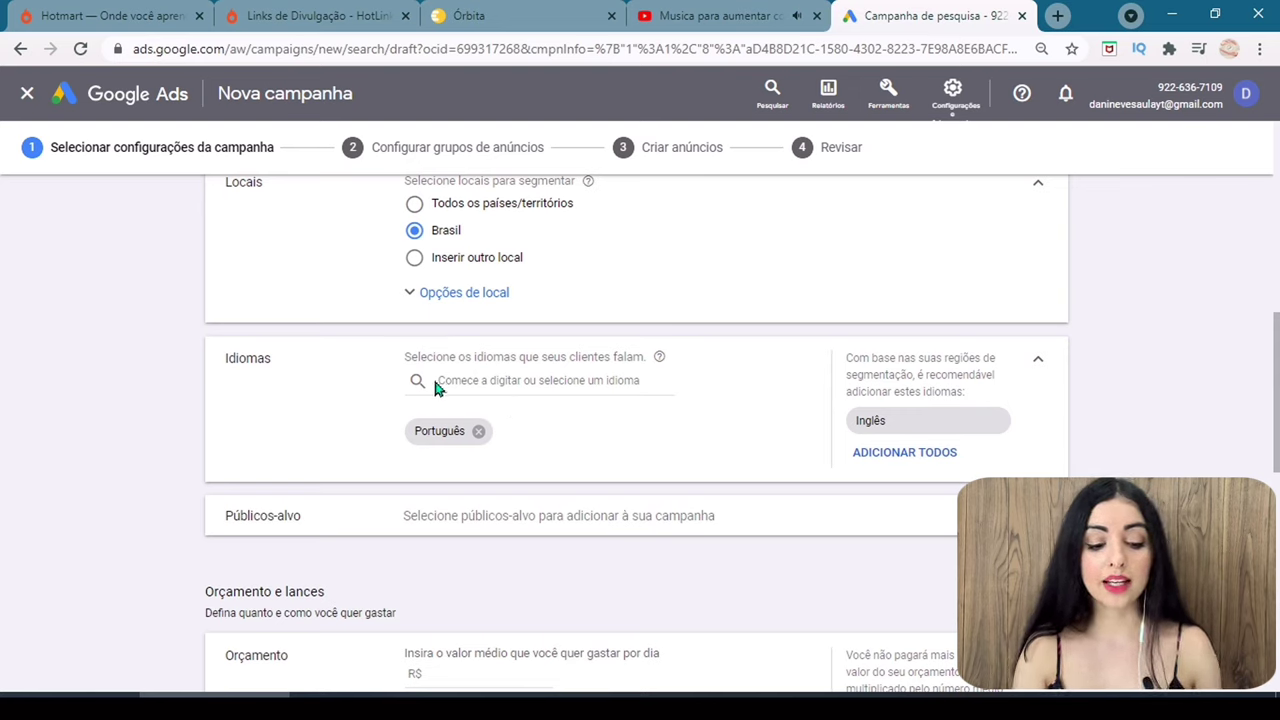
click(479, 383)
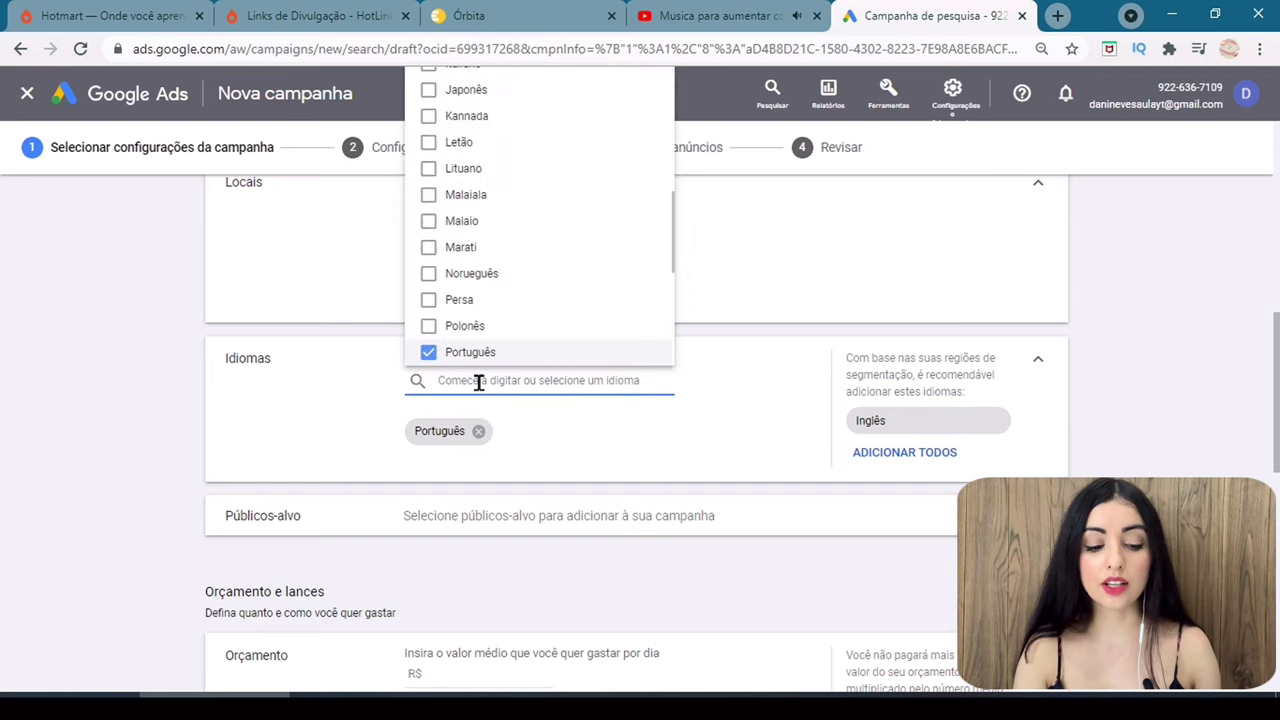
text(ingl)
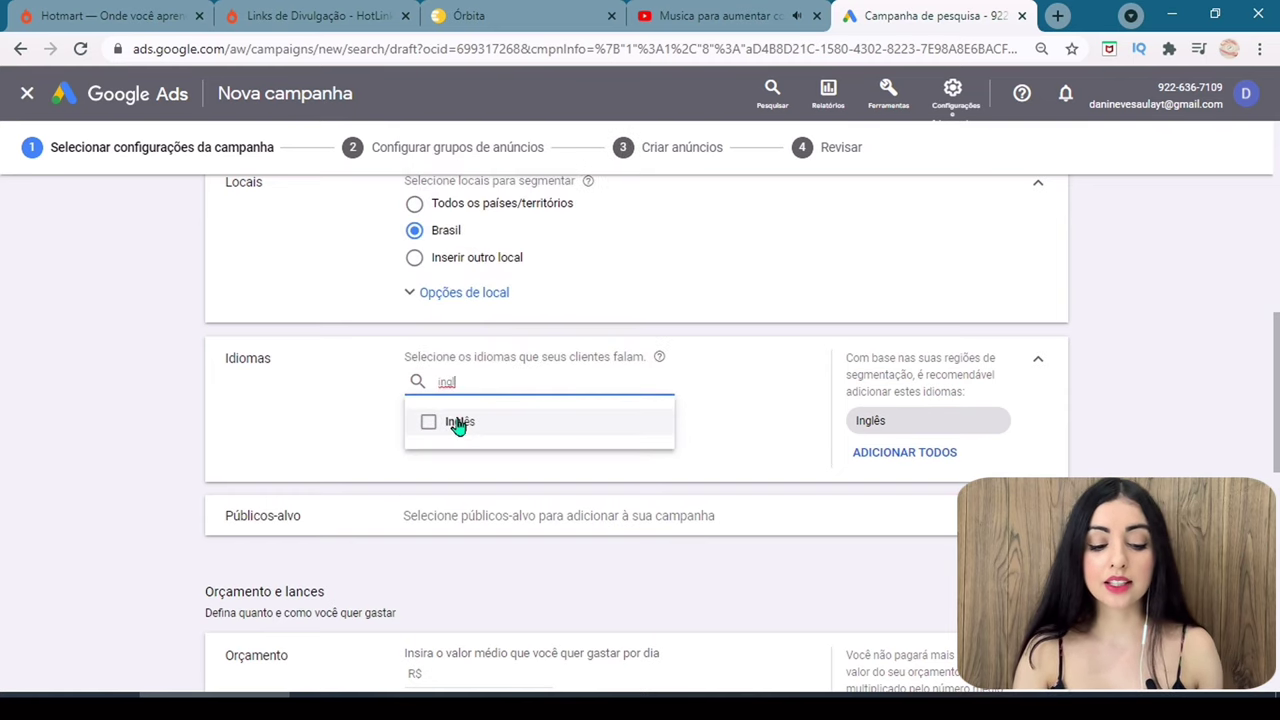
click(457, 424)
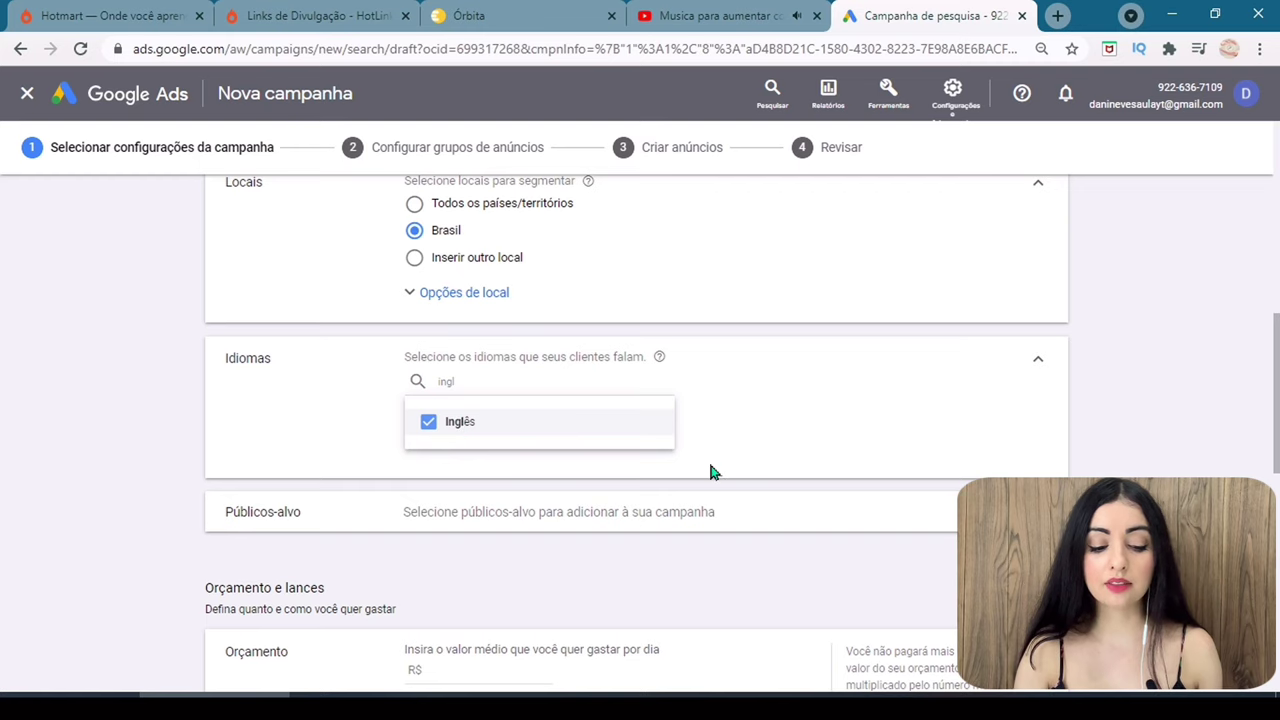
click(790, 420)
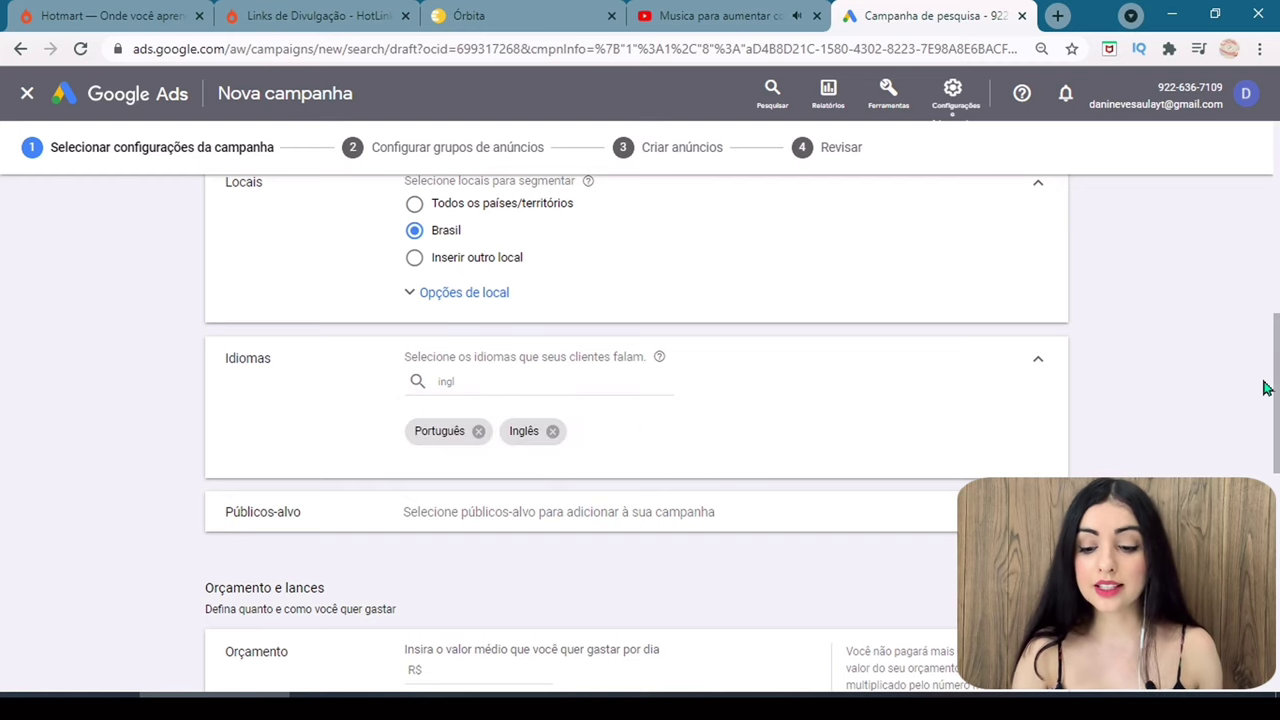
Set the campaign's average daily budget to R$ 50,00.
scroll(703, 311, down, 2)
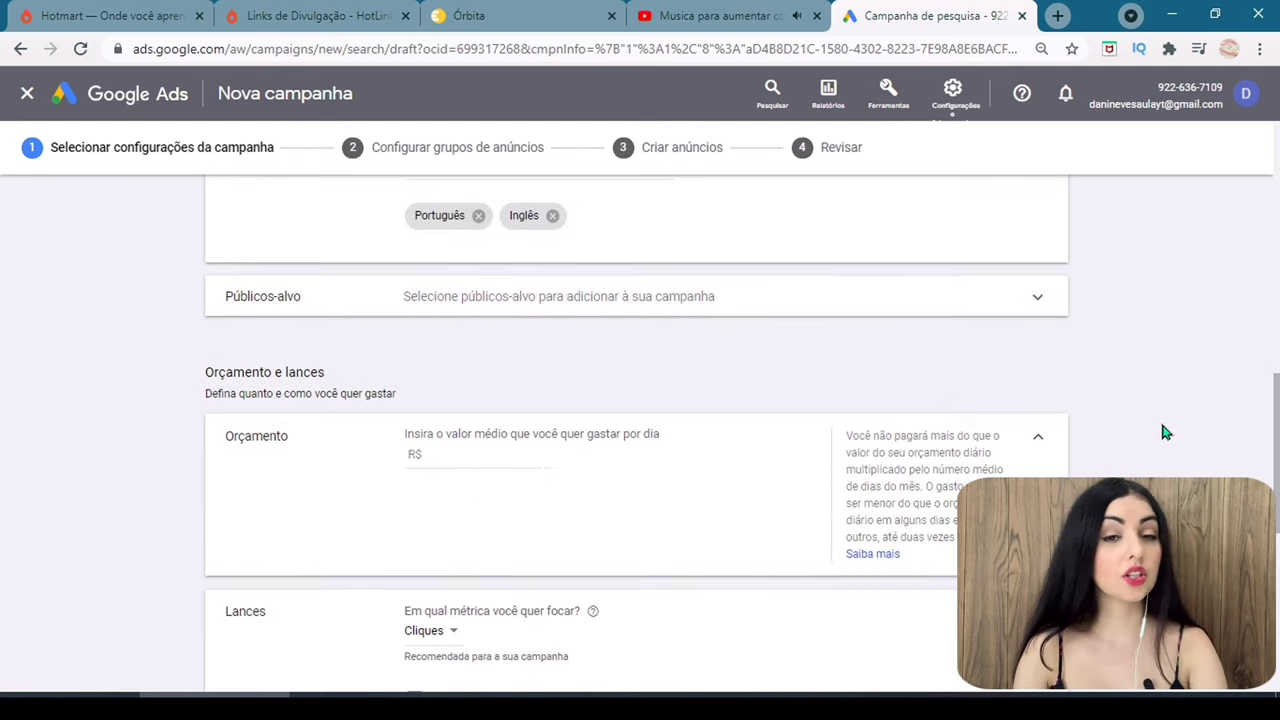
scroll(821, 316, down, 1)
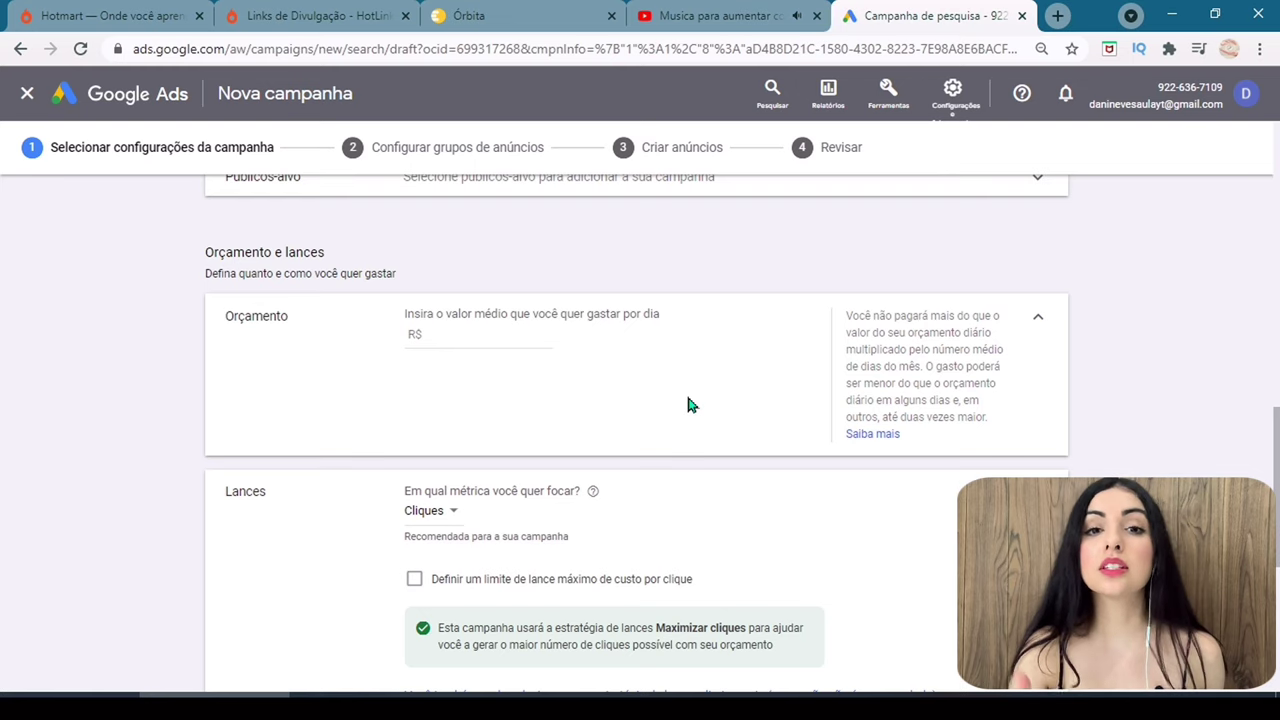
click(520, 338)
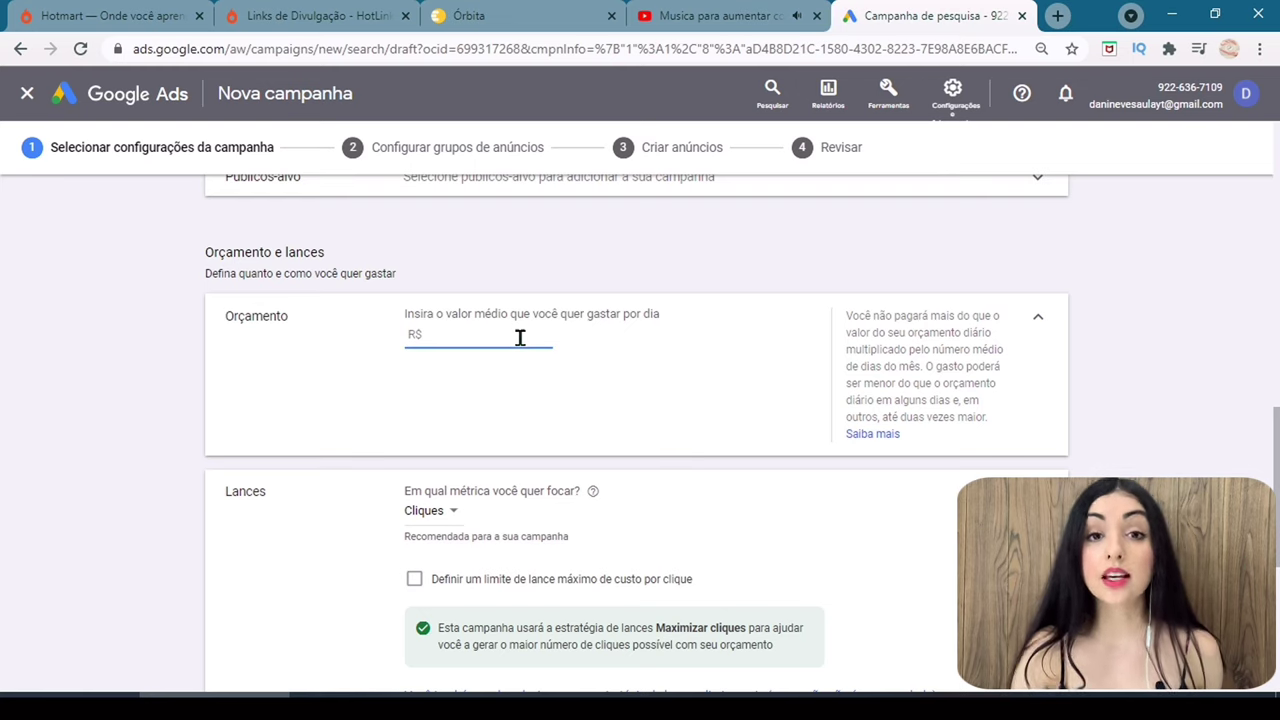
text(50)
key(Tab)
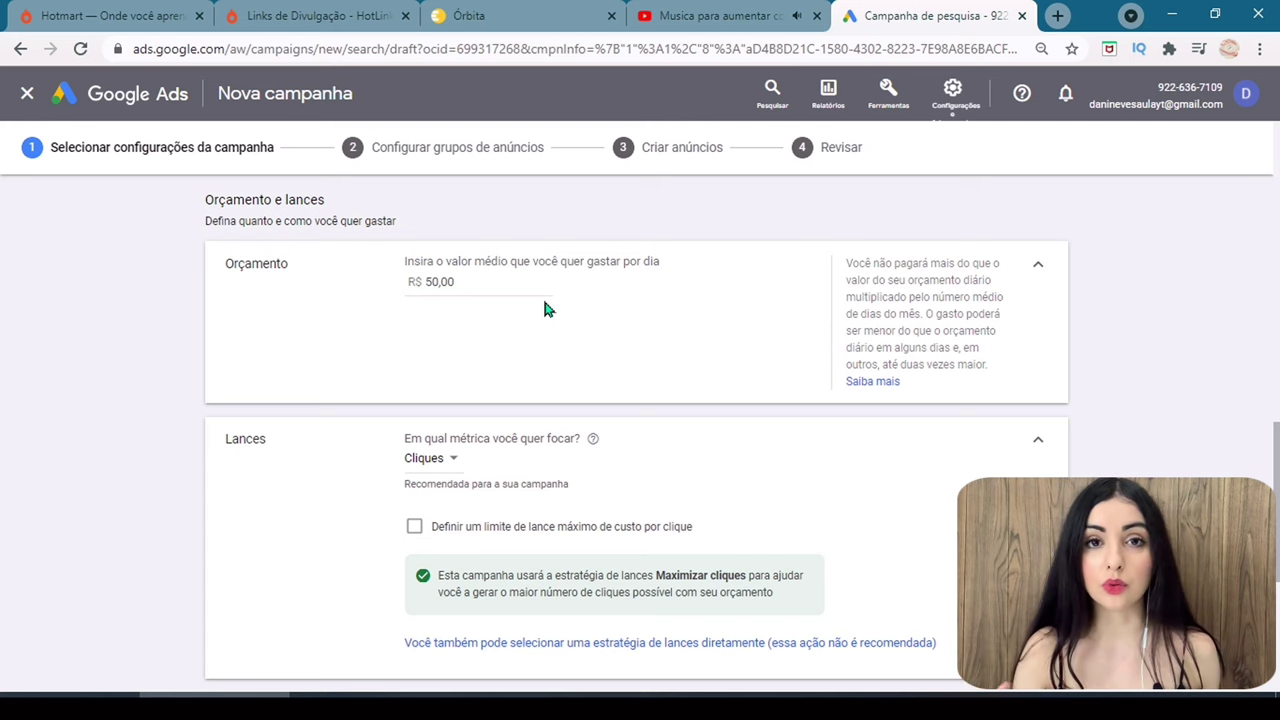
Choose Maximizar cliques directly as the bid strategy and enable a maximum cost-per-click bid limit.
scroll(434, 252, down, 2)
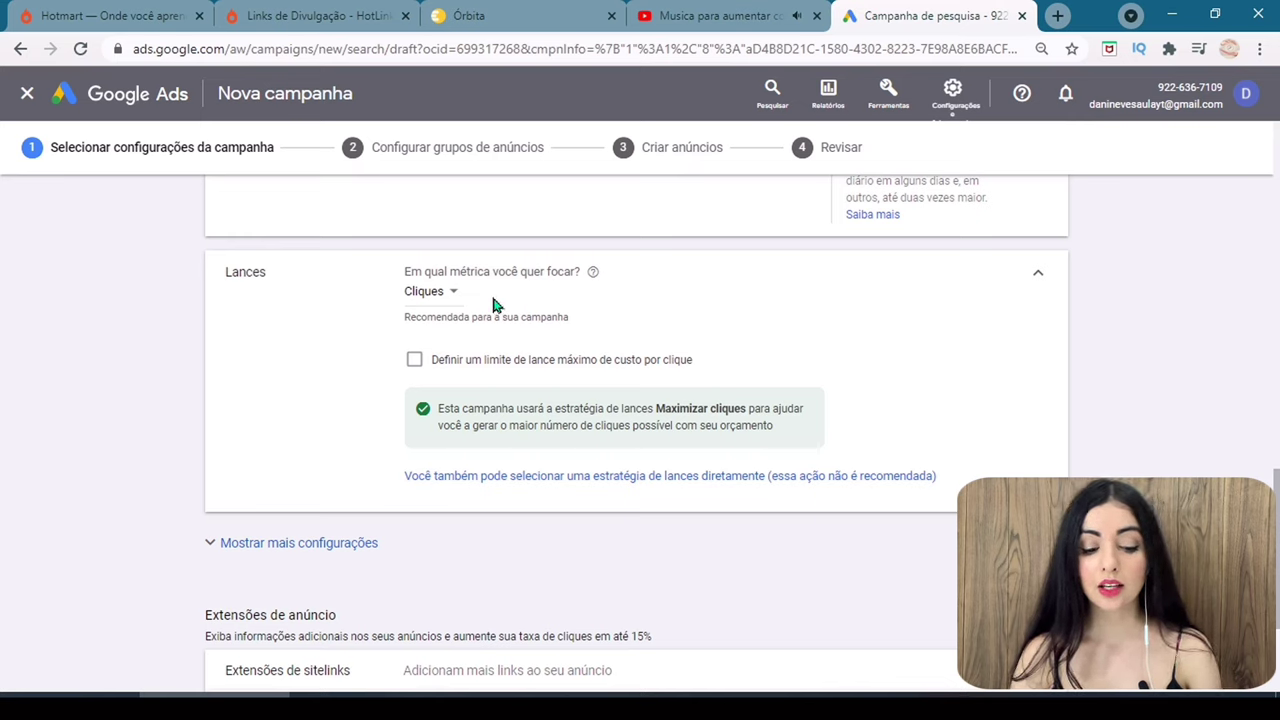
click(648, 479)
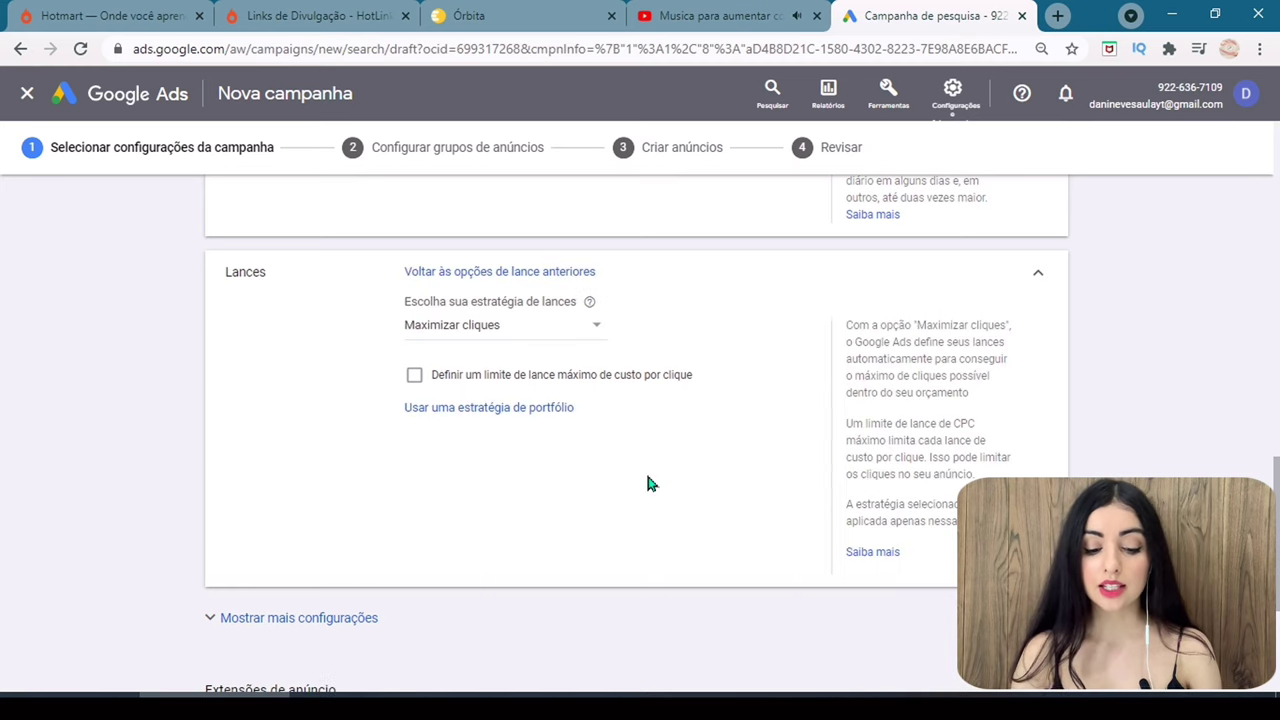
click(517, 328)
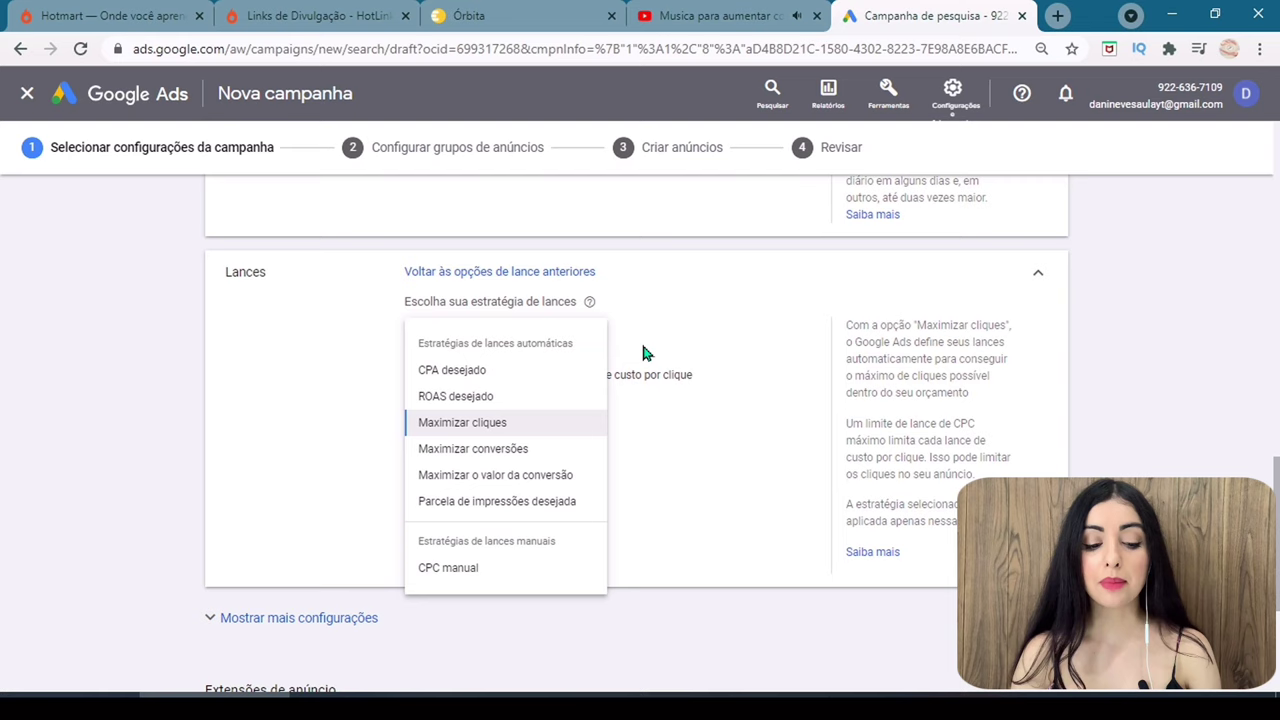
click(480, 422)
click(486, 375)
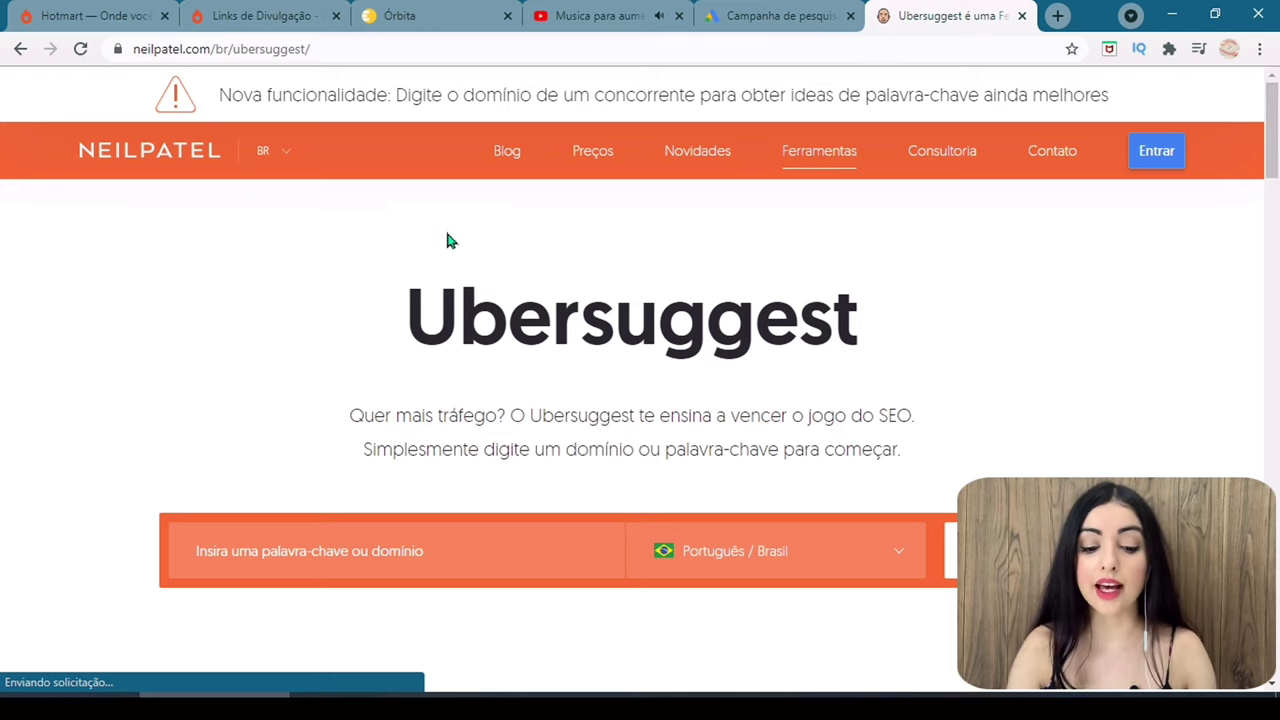
View the Ubersuggest keyword research page on neilpatel.com and return to the campaign draft.
drag(405, 322, 856, 316)
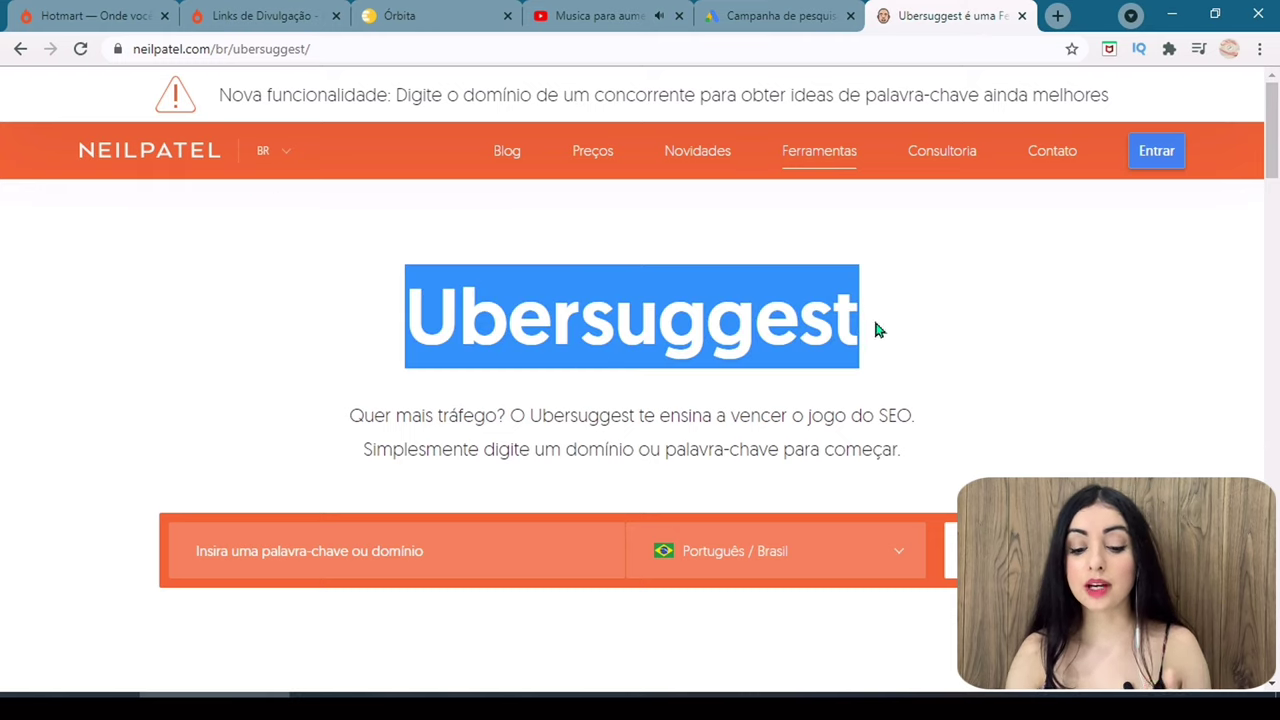
click(282, 554)
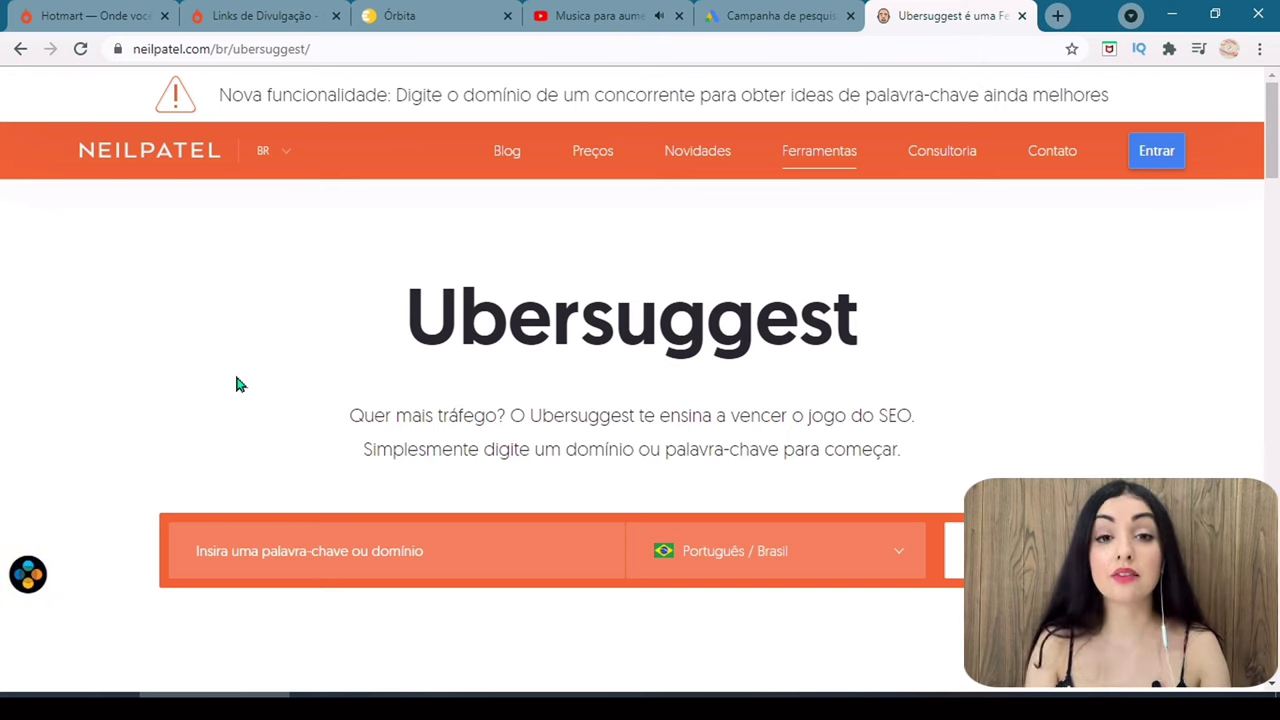
key(ctrl+shift+Tab)
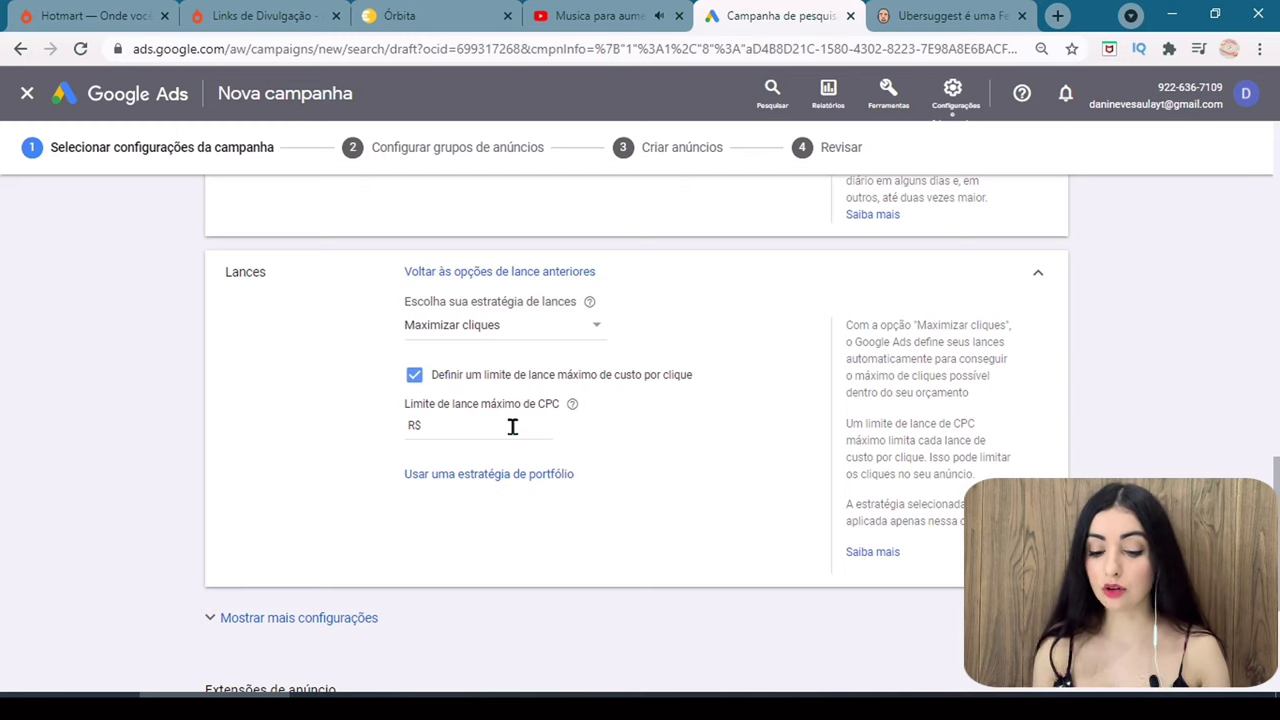
Set the maximum CPC bid limit to R$ 3,00 and save the campaign settings without adding ad extensions.
click(512, 427)
text(3)
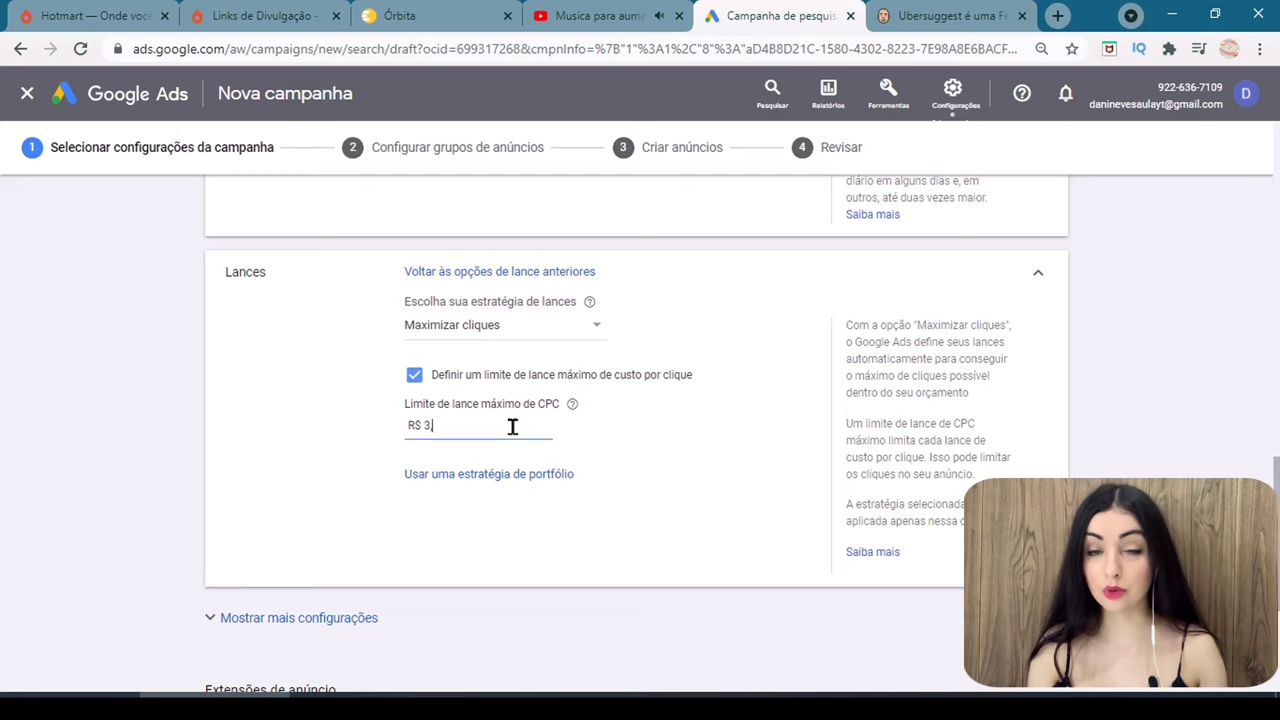
text(,00)
scroll(640, 400, up, 1)
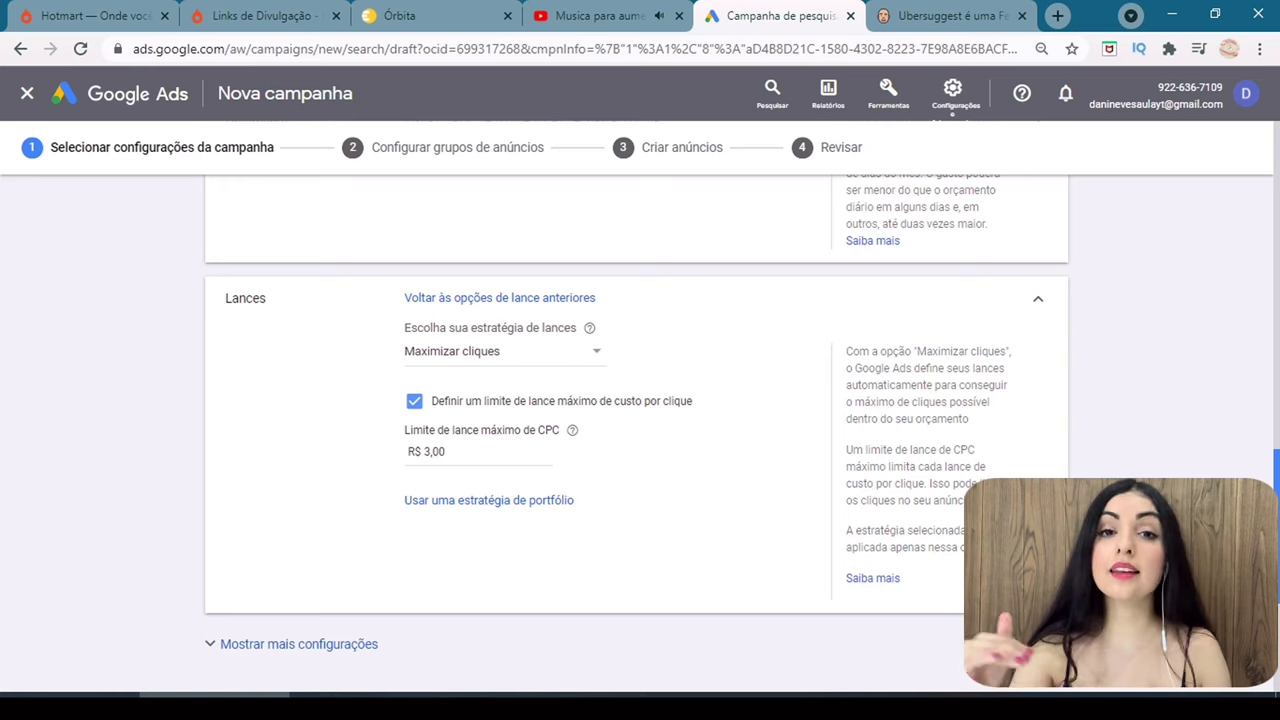
scroll(876, 414, down, 3)
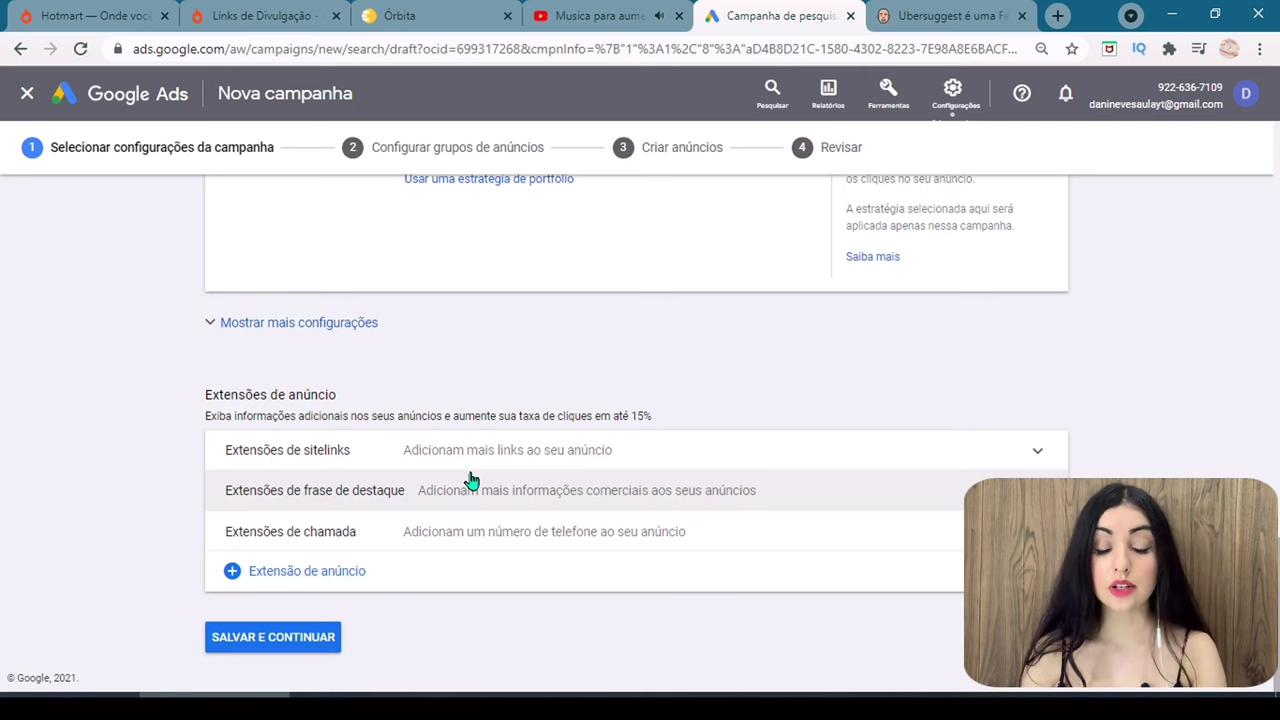
click(312, 640)
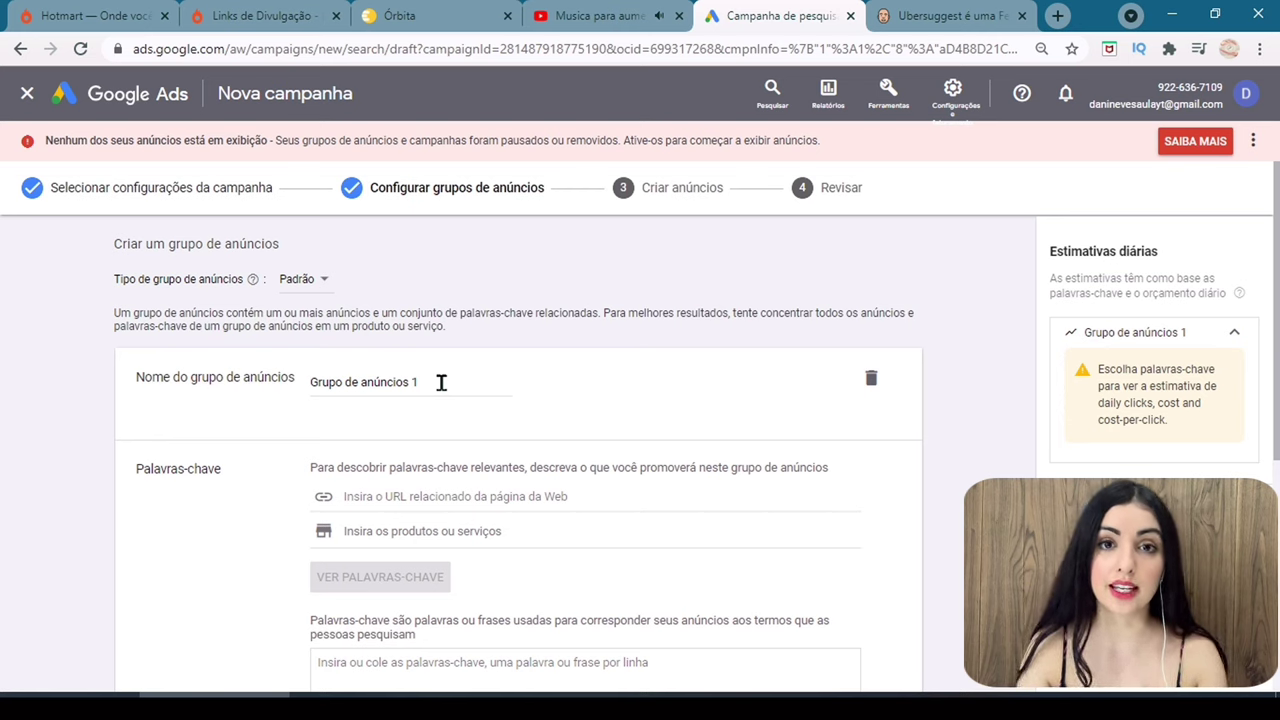
Name the ad group Grupo 1 - nome do produto.
triple_click(441, 382)
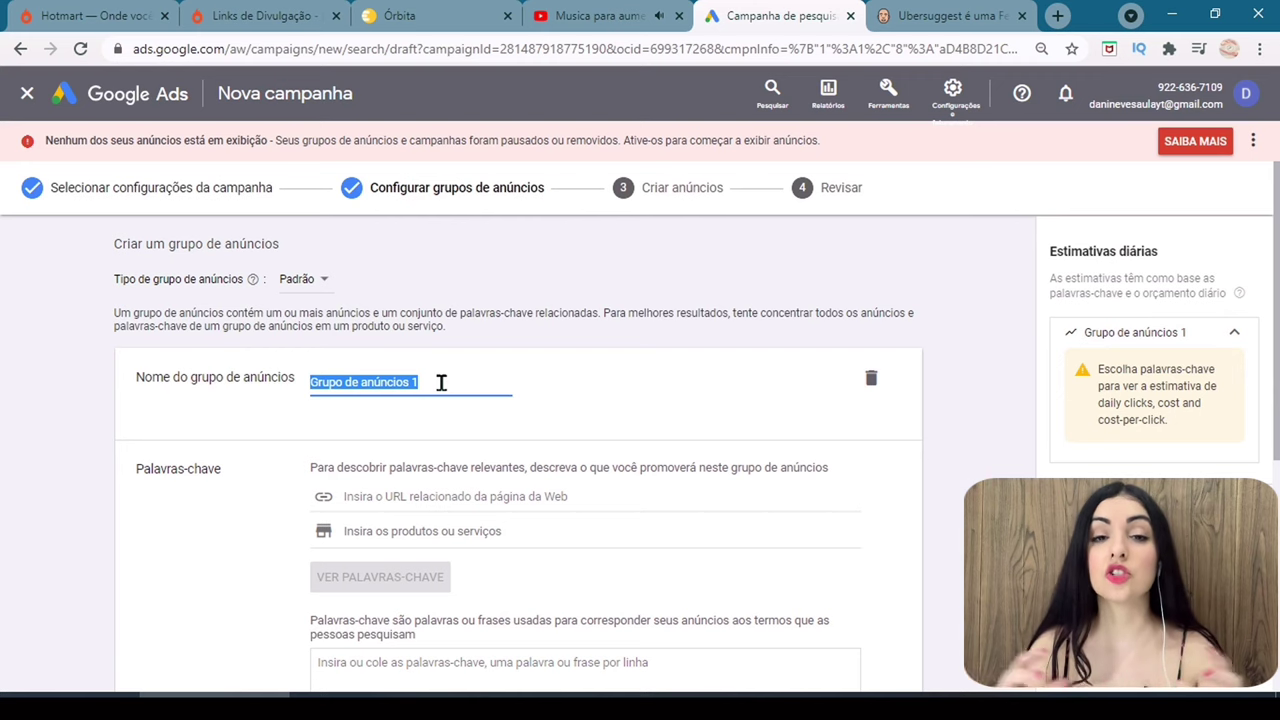
text(Grupo 1)
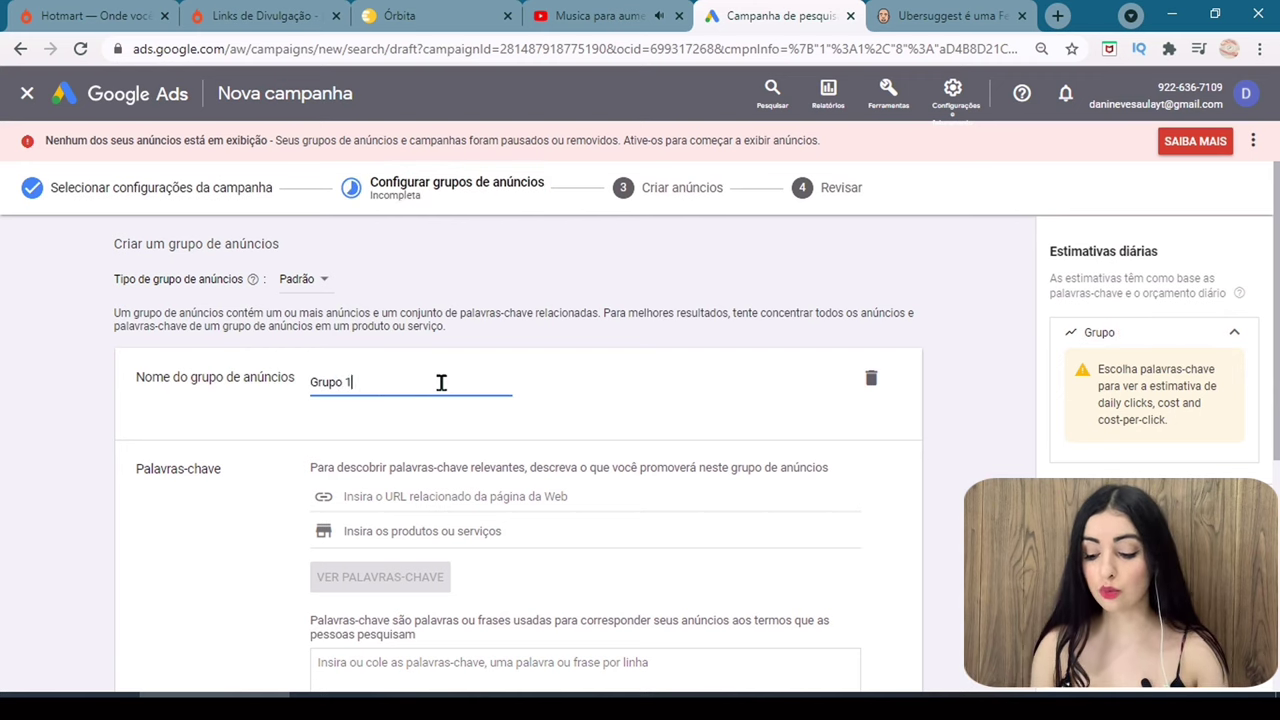
text( - nome do produto)
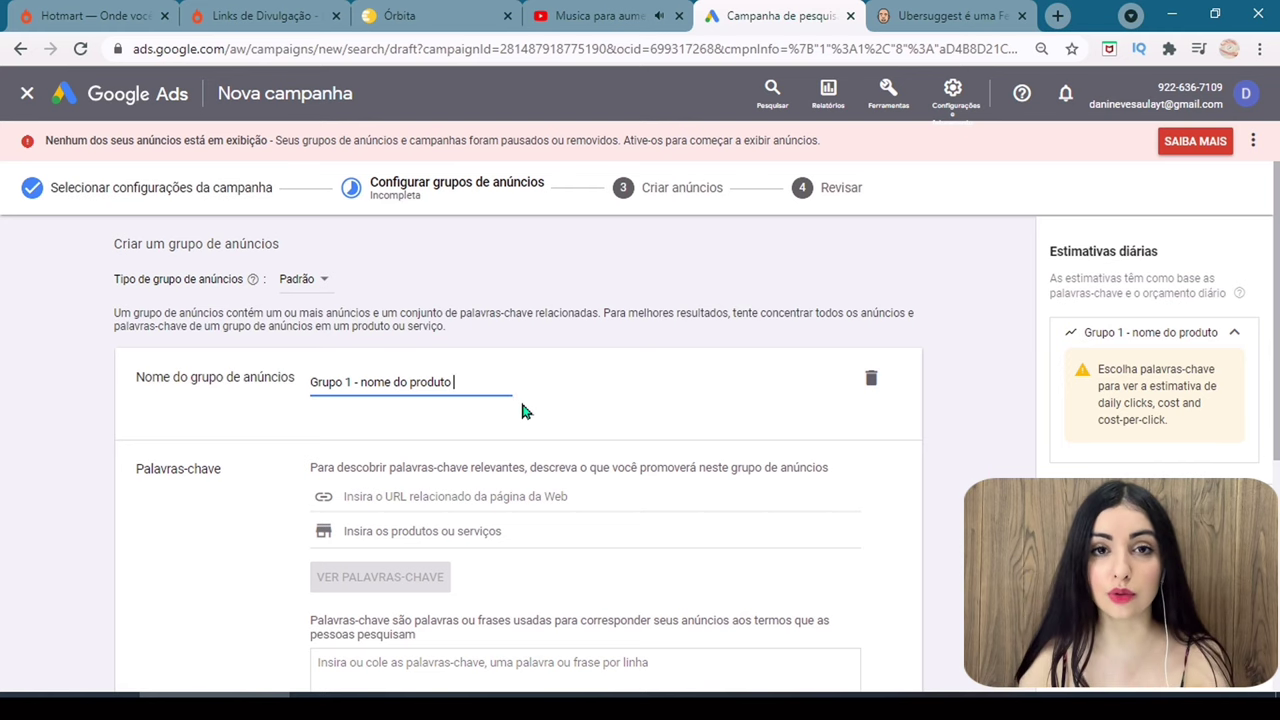
Enter the phrase-match keywords "manimarts", "curso de desenho manimarts", "curso manimarts" and "manimarts curso" from the Notepad list.
scroll(560, 400, down, 3)
click(604, 398)
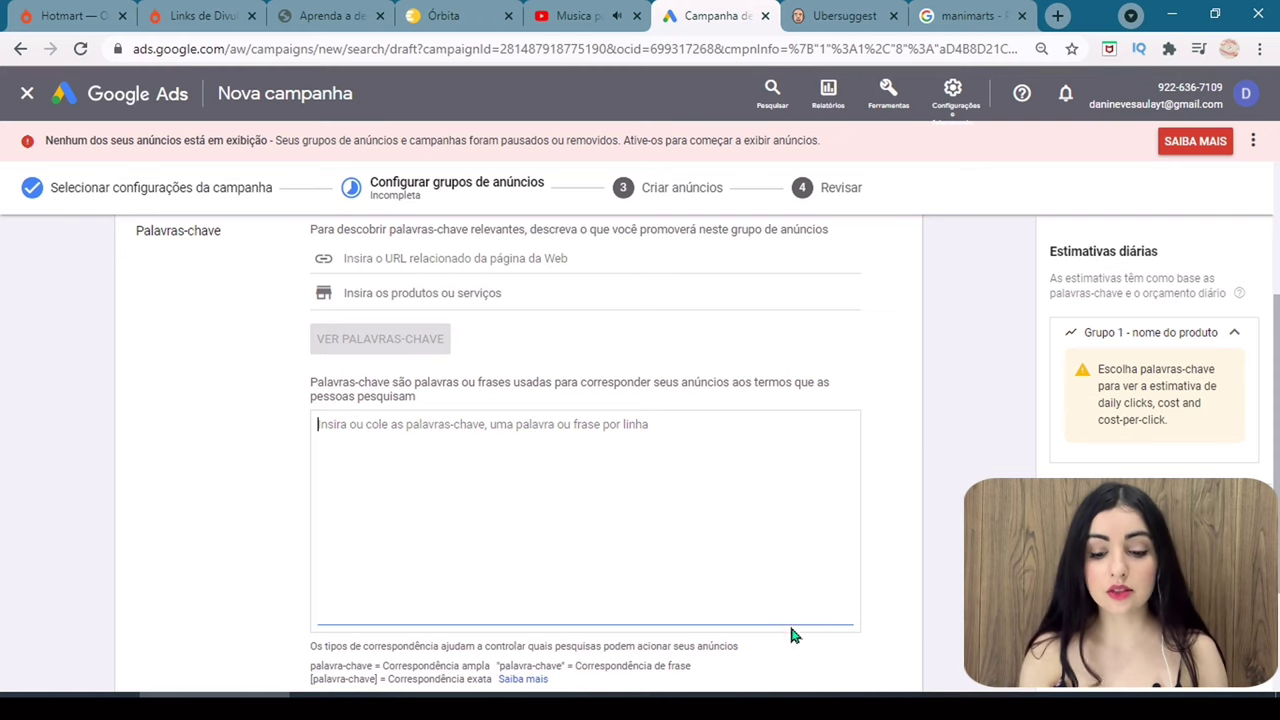
key(alt+Tab)
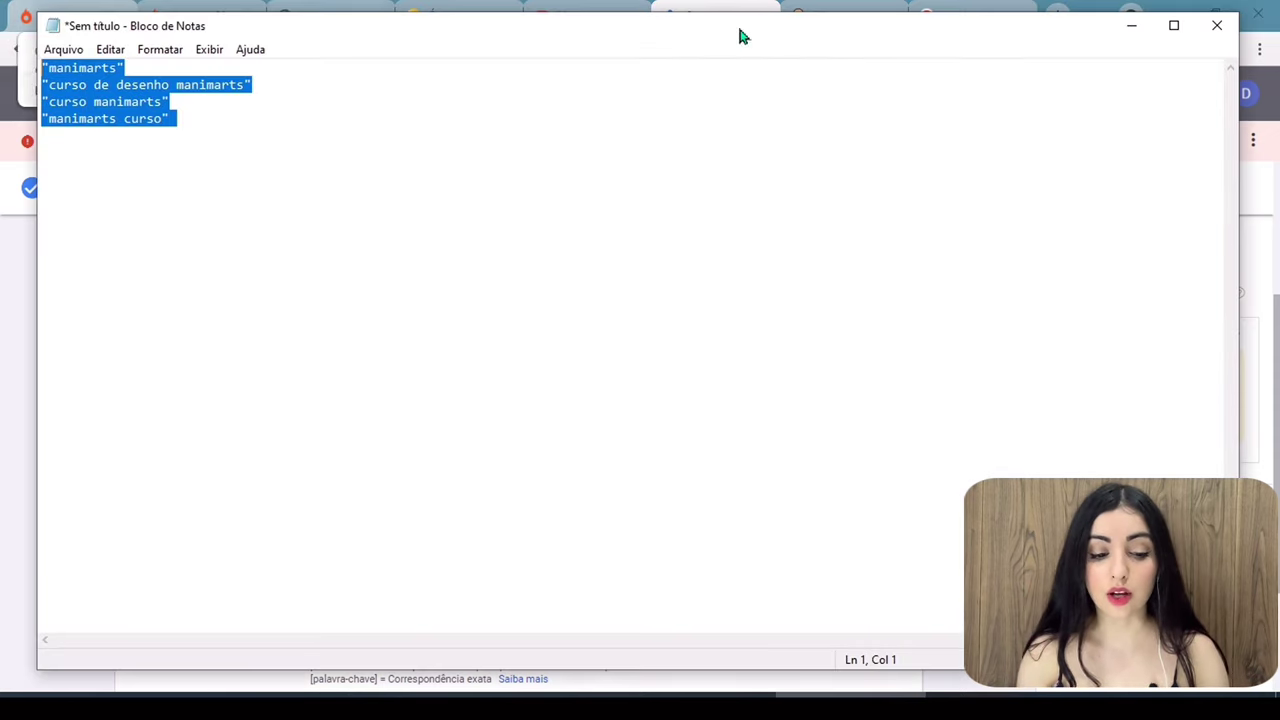
click(1131, 26)
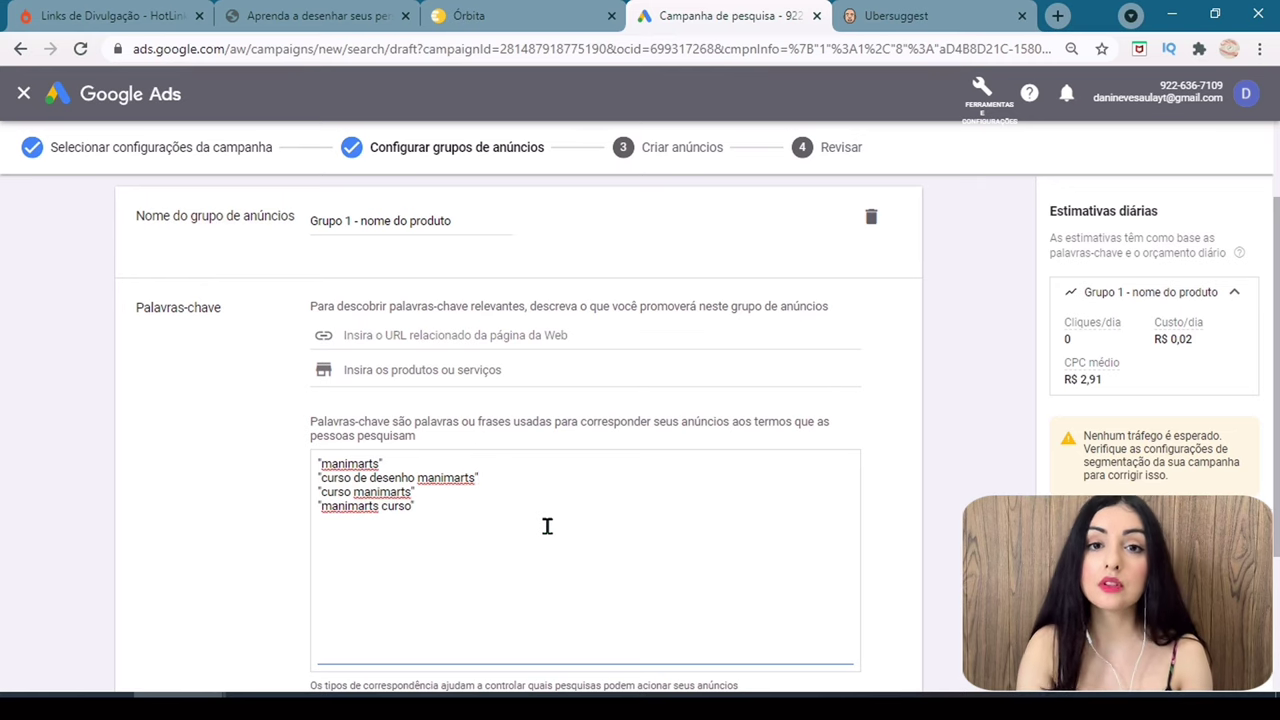
Review the explanation of keyword match types below the keyword list and compare it with the quoted keyword "manimarts".
scroll(547, 526, down, 2)
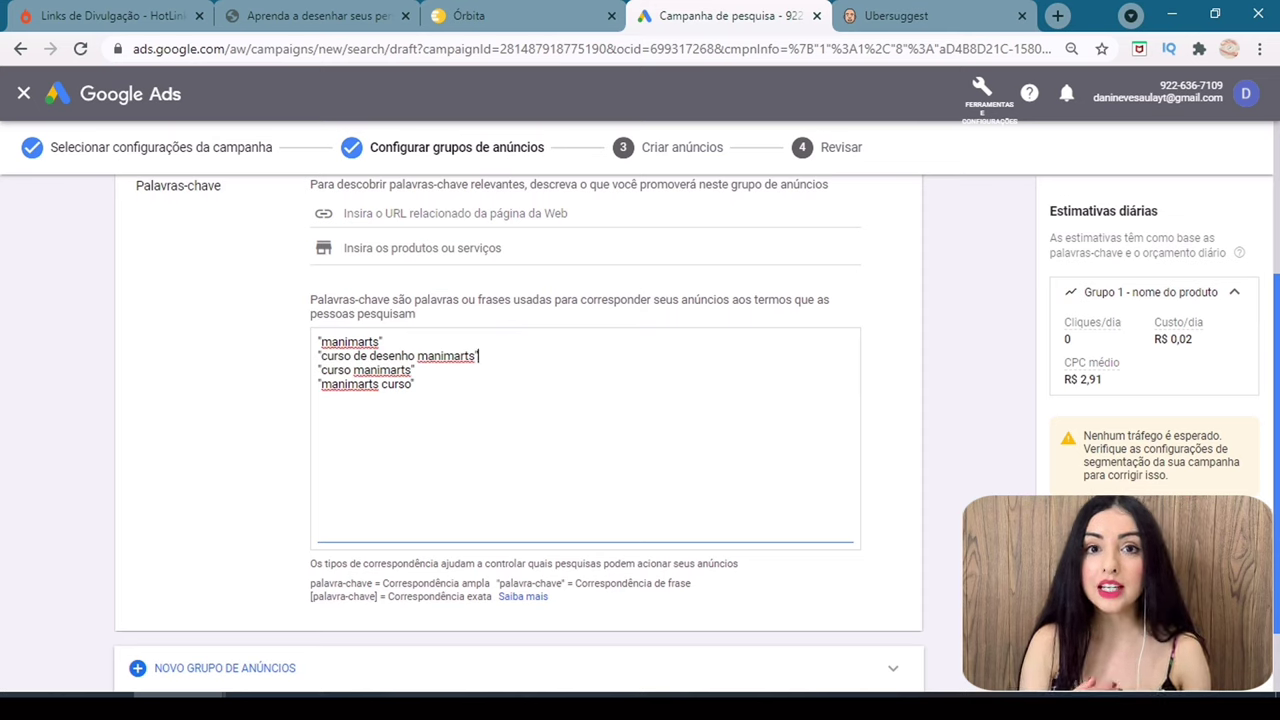
drag(304, 560, 594, 617)
click(594, 619)
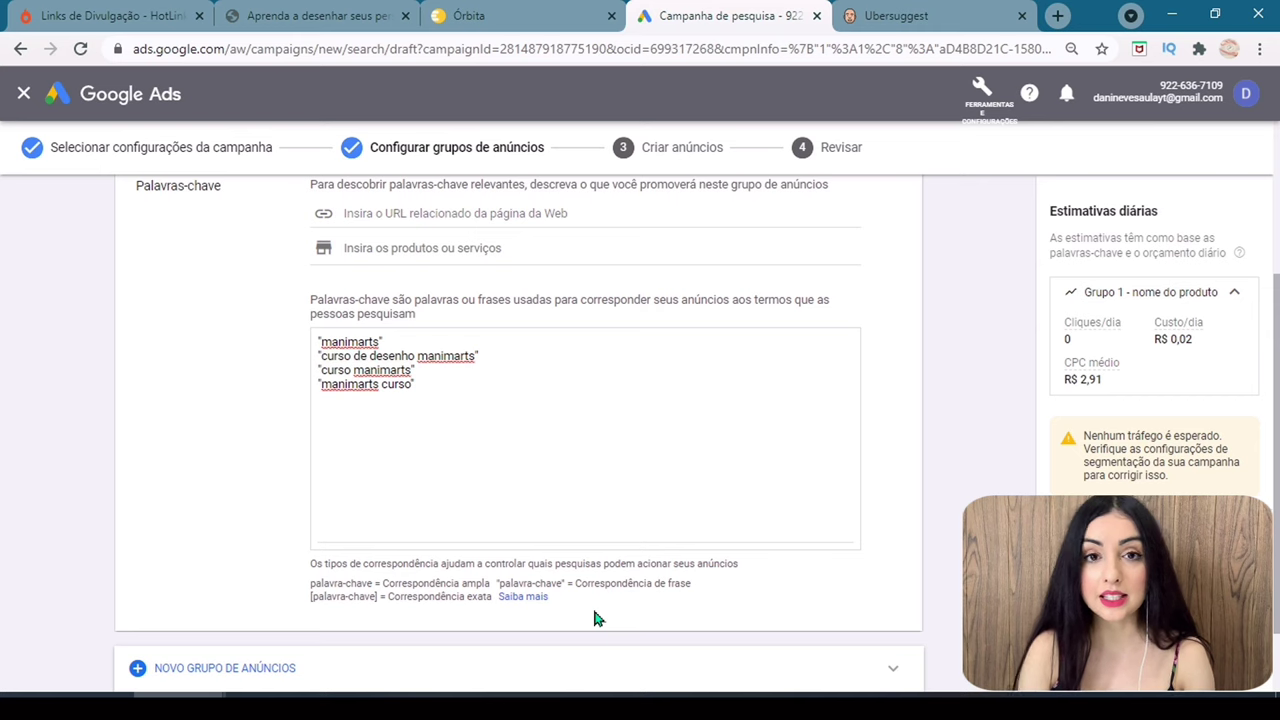
drag(594, 612, 274, 574)
click(284, 577)
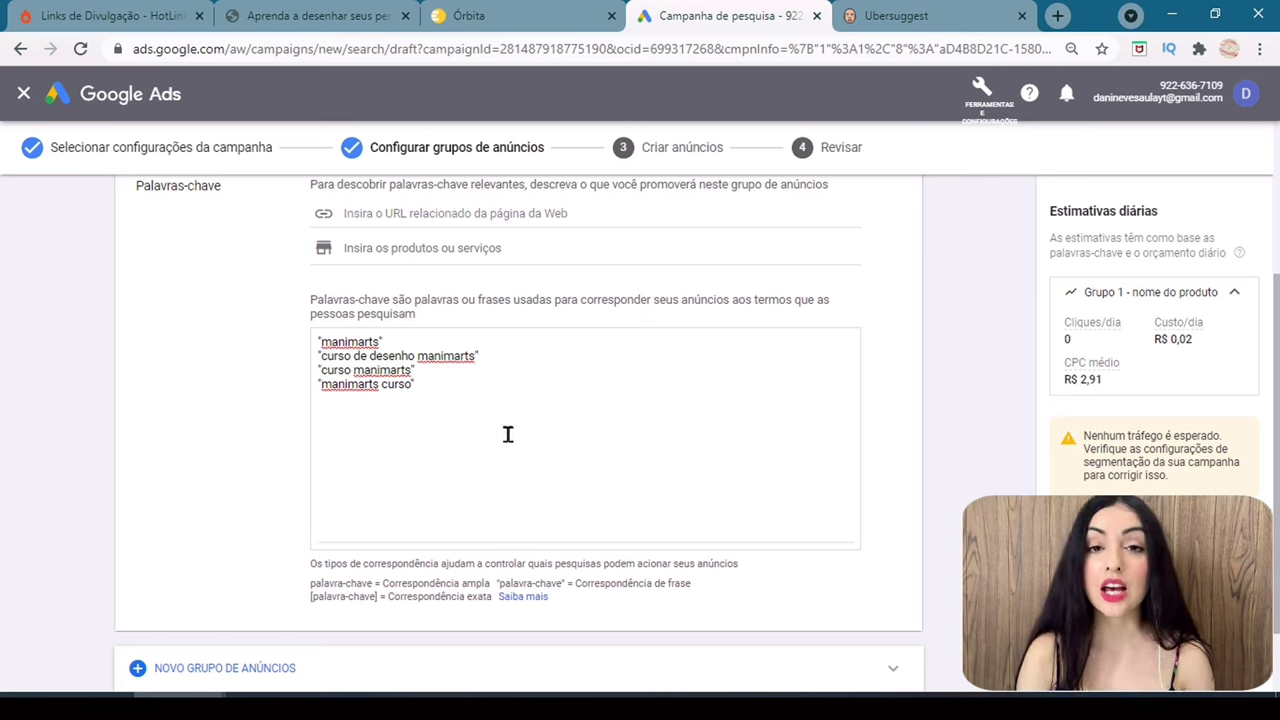
drag(320, 342, 286, 354)
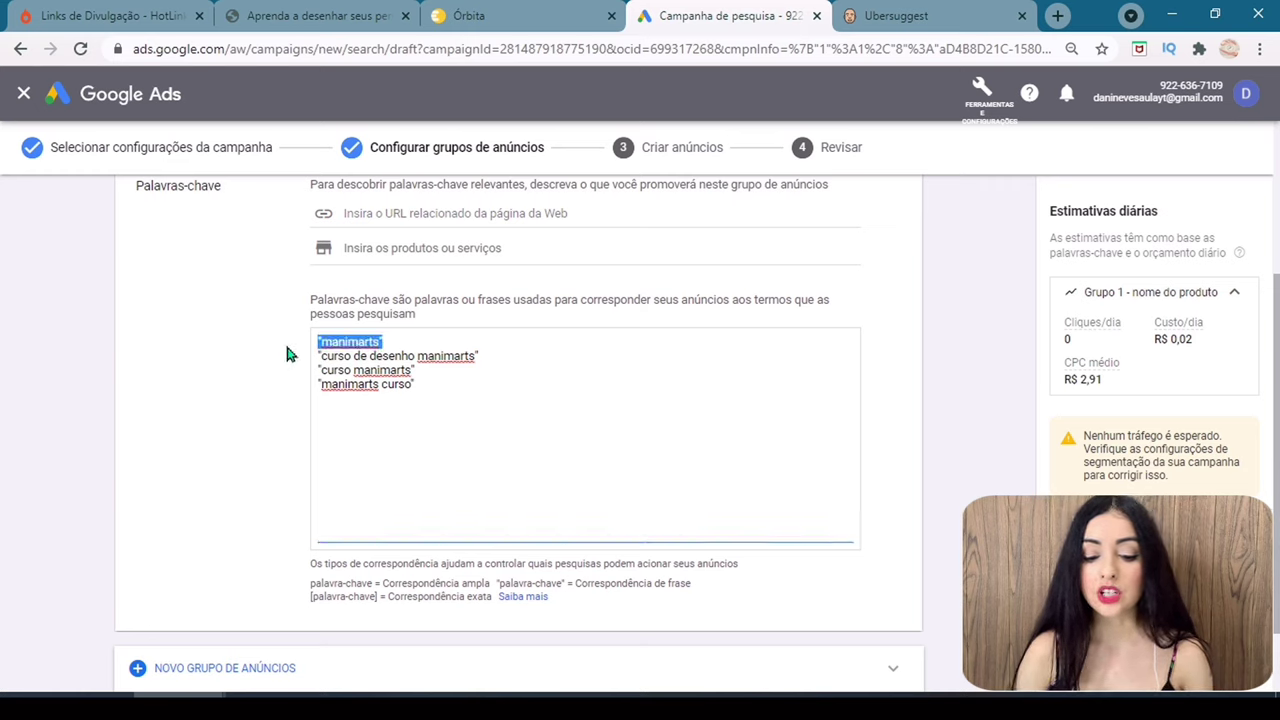
click(508, 397)
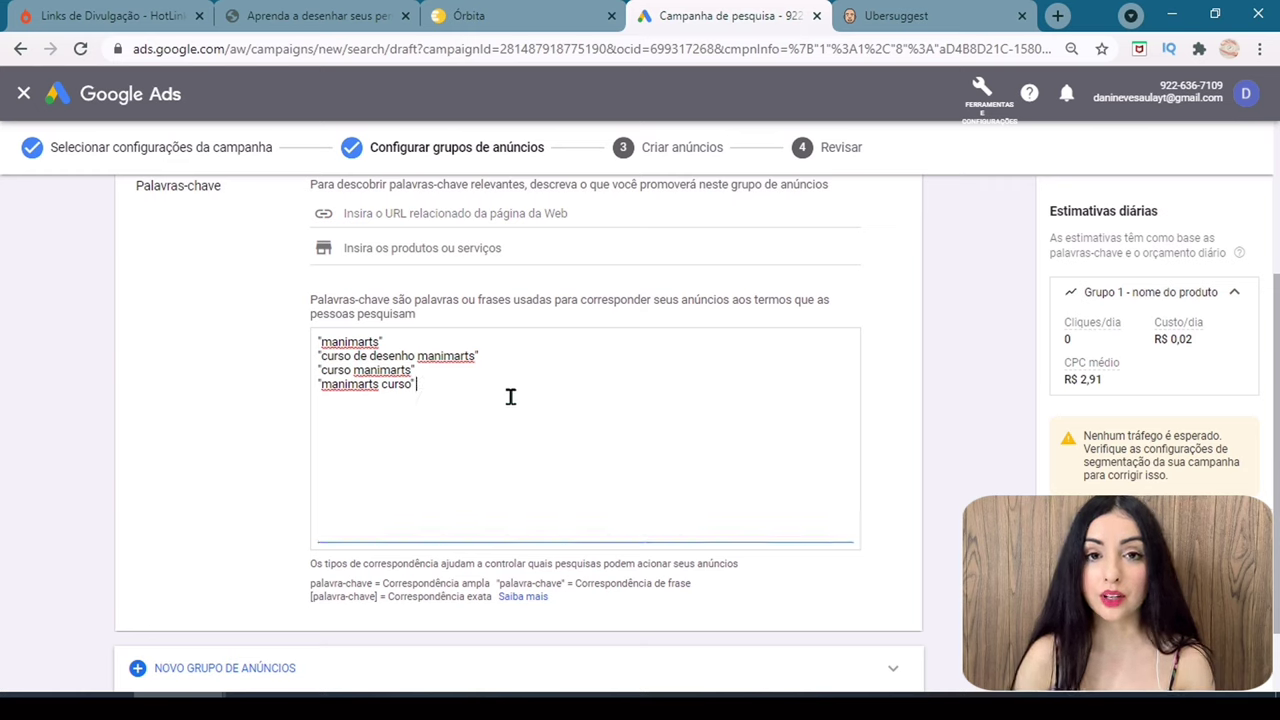
Try filler text after and before the phrase-match keyword "manimarts" to illustrate matching searches.
click(463, 342)
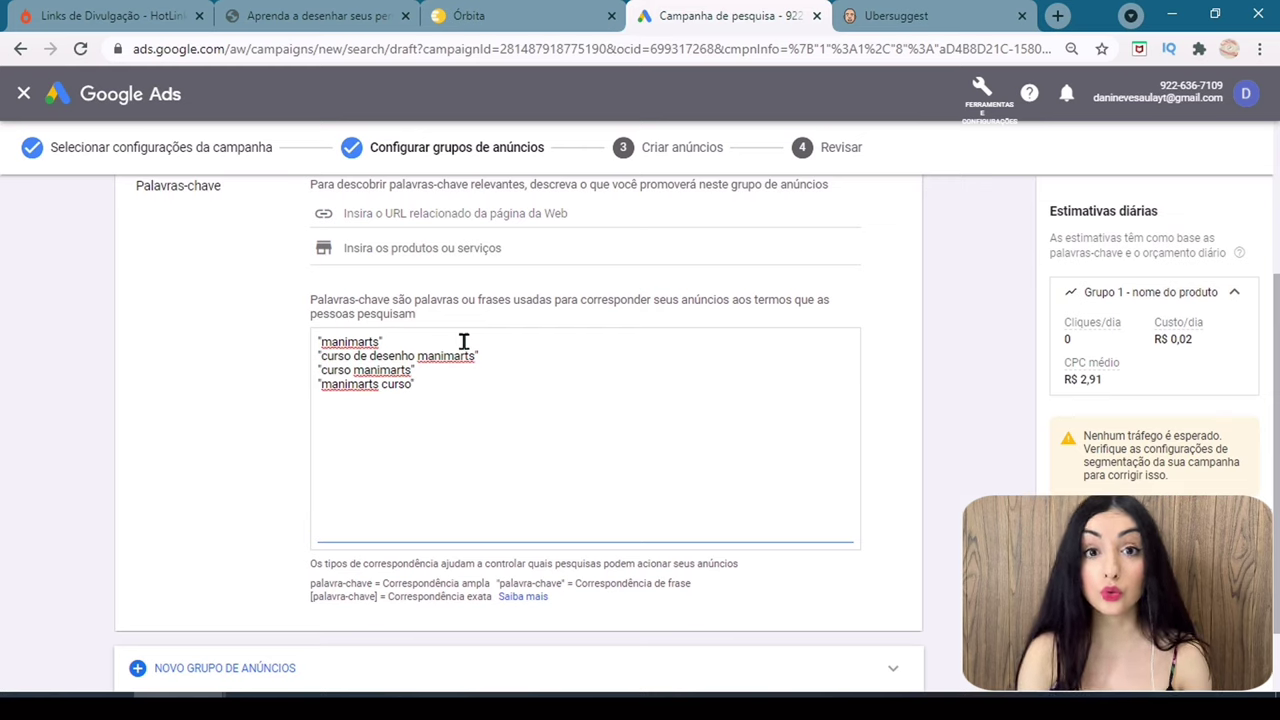
text(hdfudioigoig)
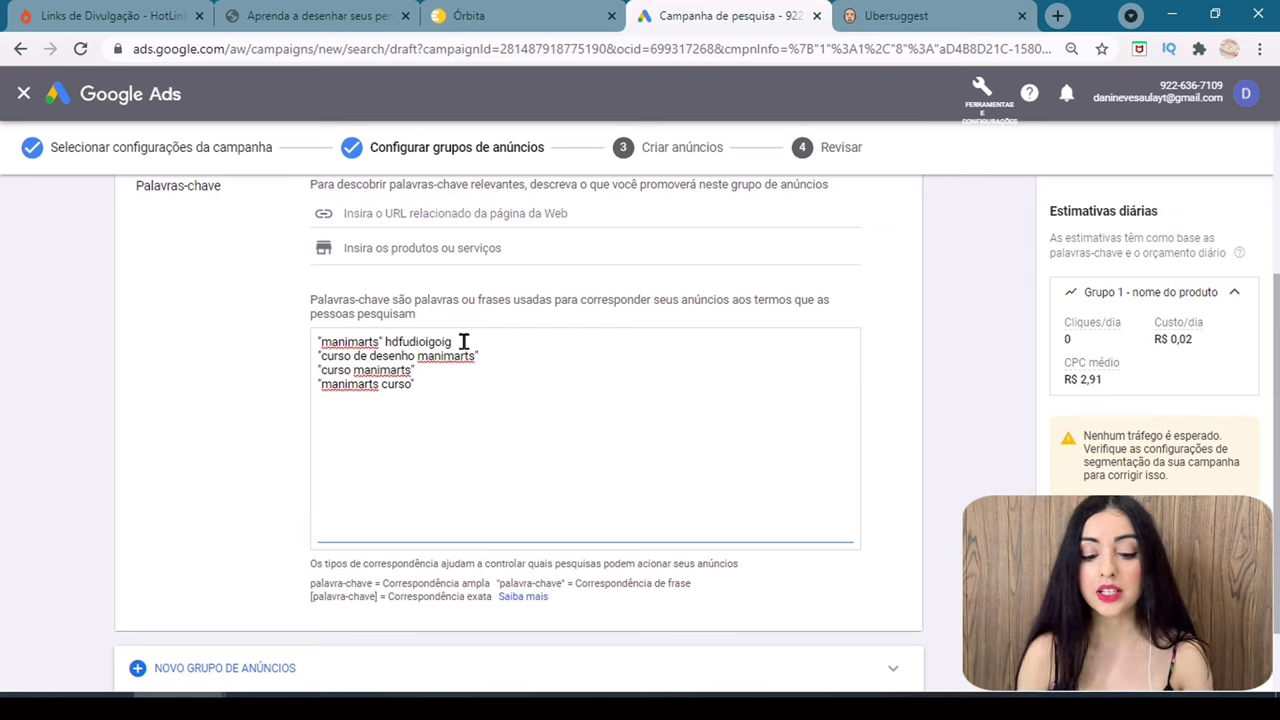
key(Home)
text(jsdhfi)
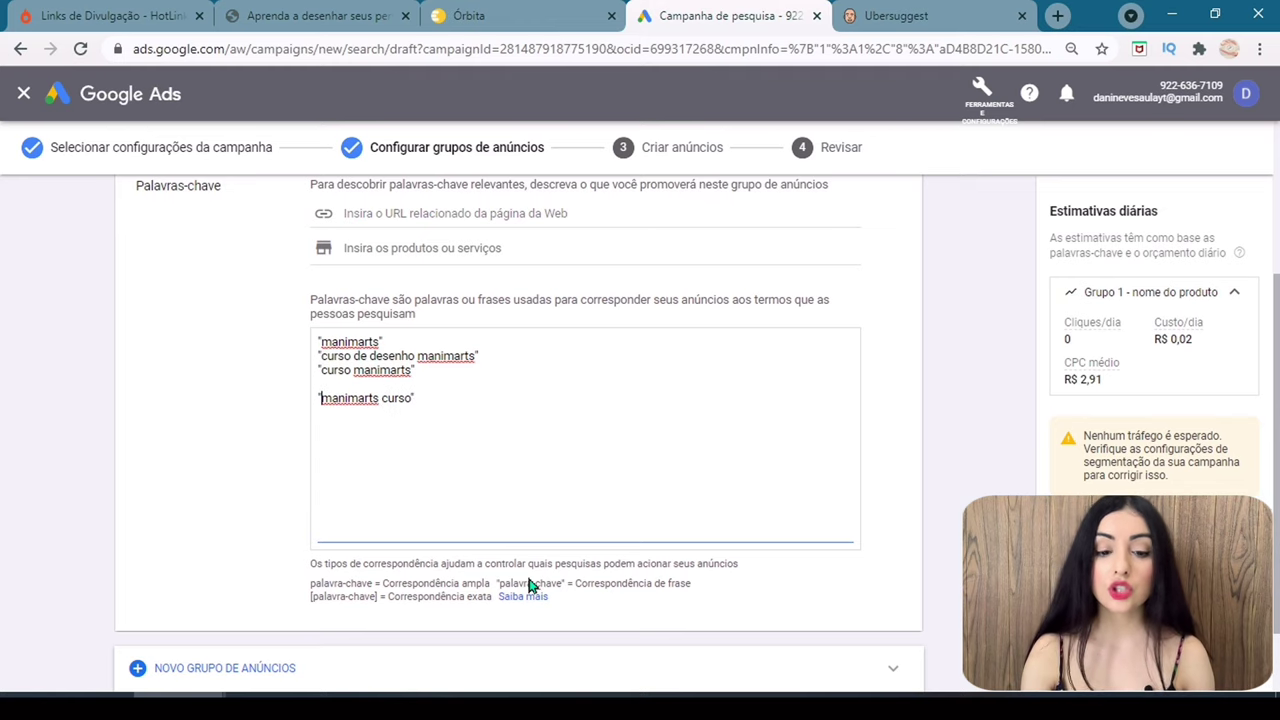
Remove the quotation marks around manimarts curso to make it a broad-match keyword.
key(Delete)
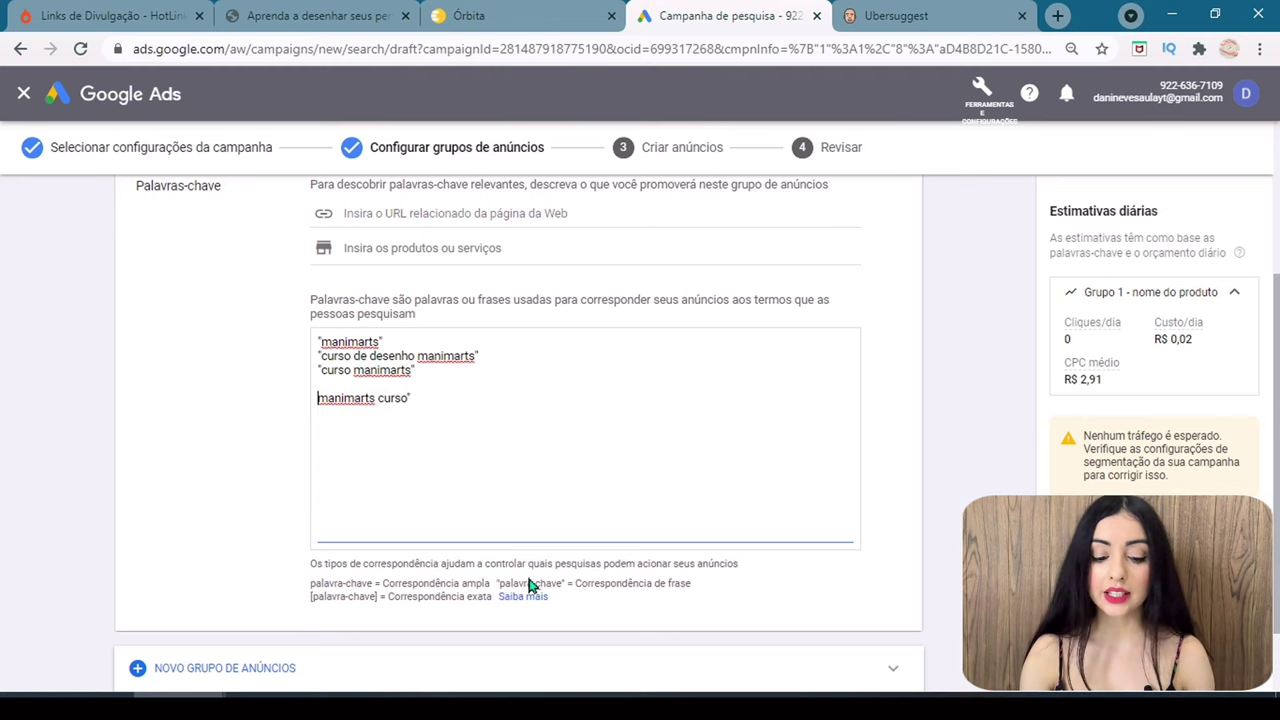
click(482, 397)
key(BackSpace)
key(BackSpace)
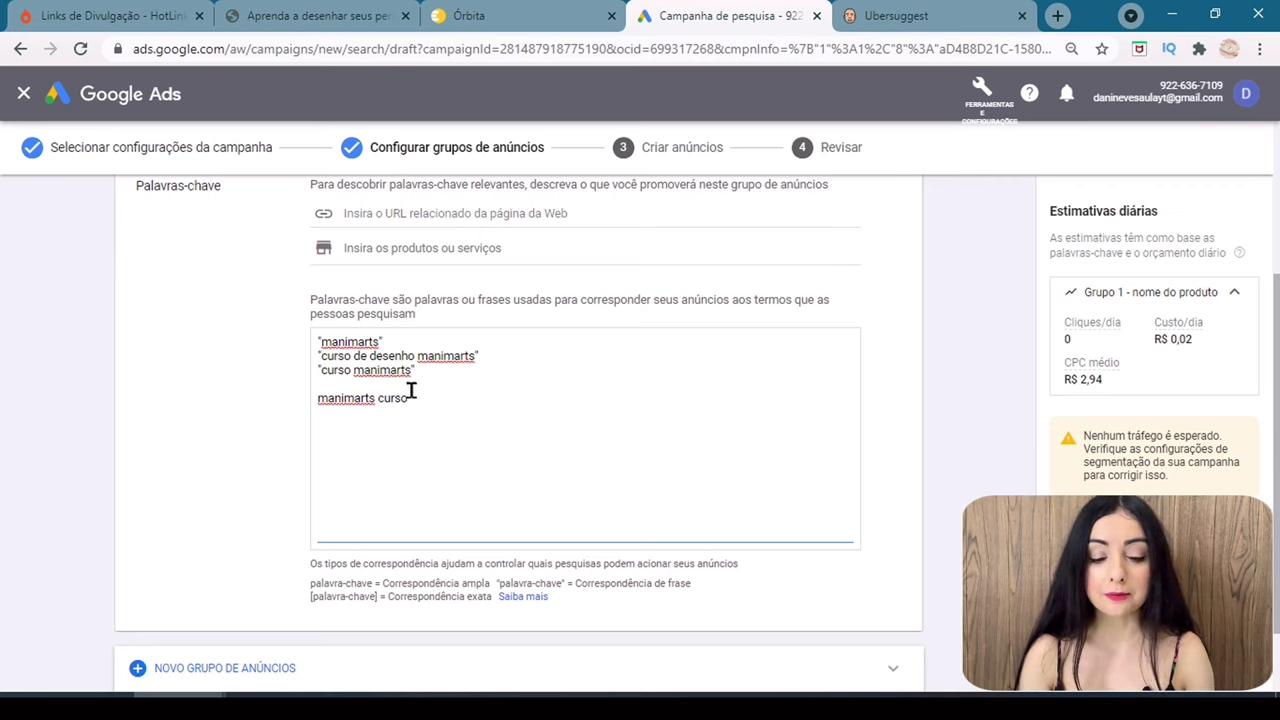
Insert filler words before, between and after the words of the broad-match keyword manimarts curso.
click(317, 397)
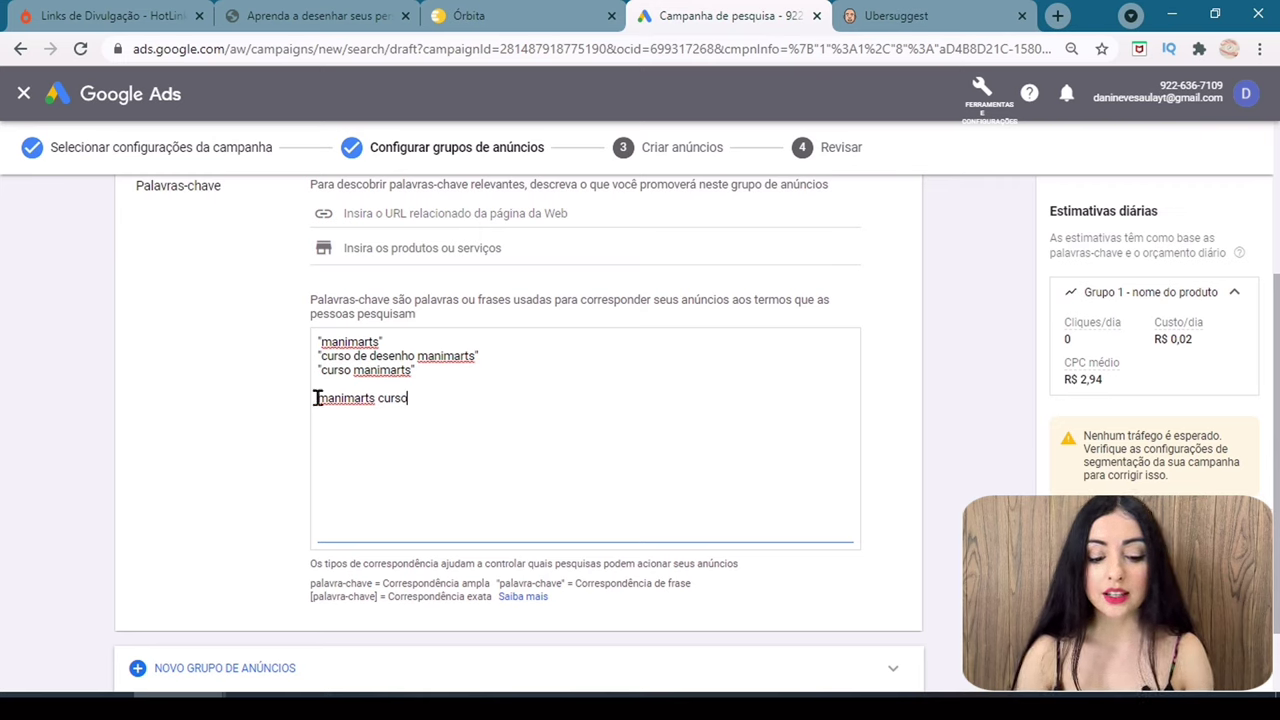
text(hfjlg)
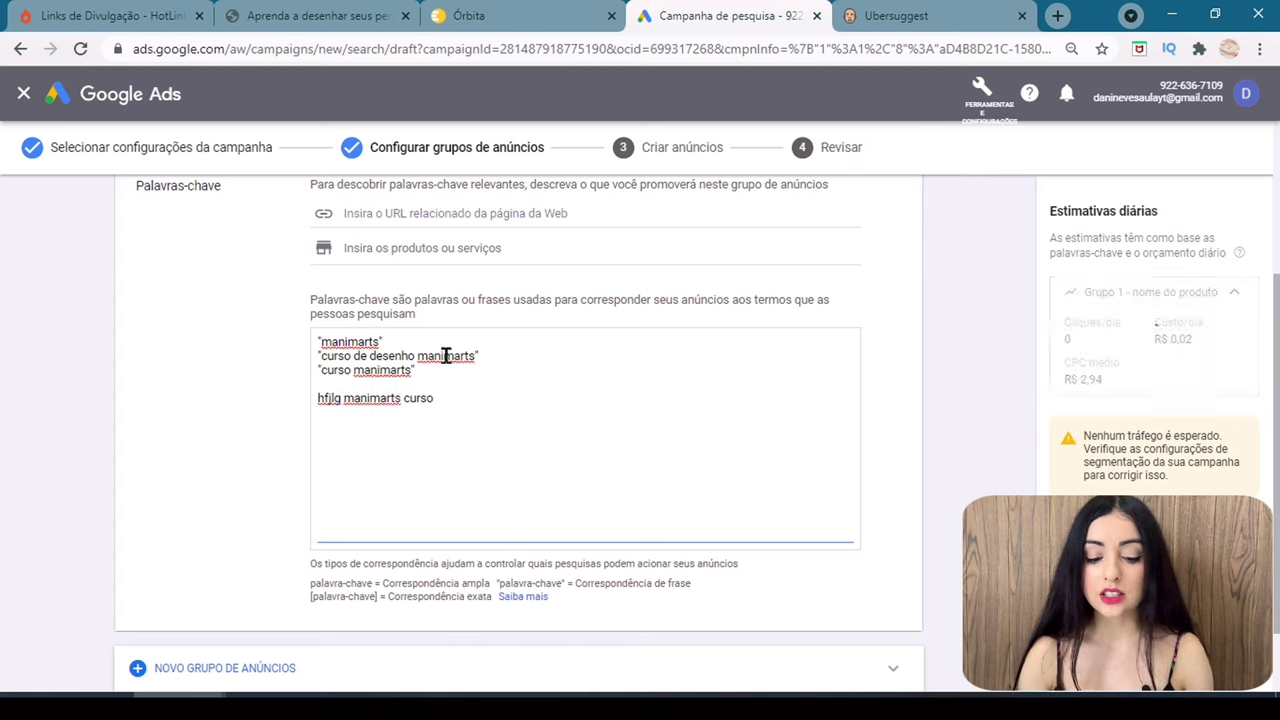
click(403, 399)
text(hfdkkkgp)
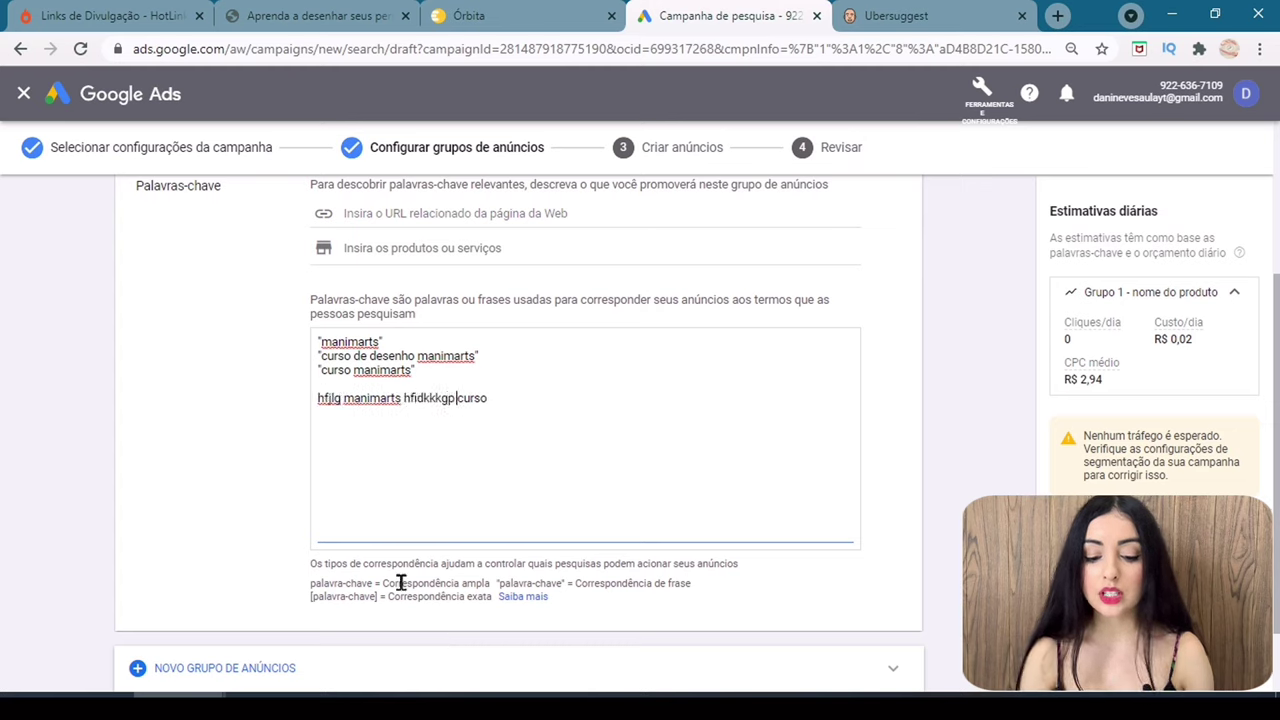
click(542, 405)
text(hdjfgoio)
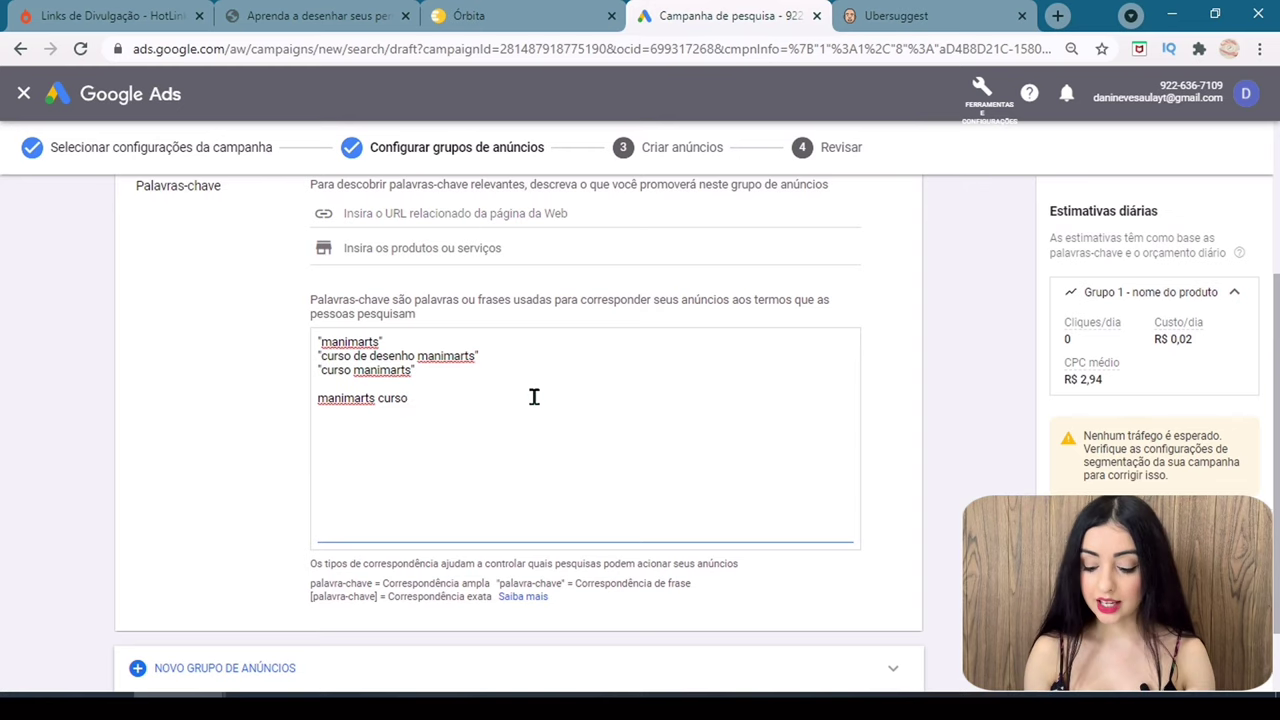
Enclose manimarts curso in square brackets as the exact-match keyword [manimarts curso].
text(])
key(Home)
text([)
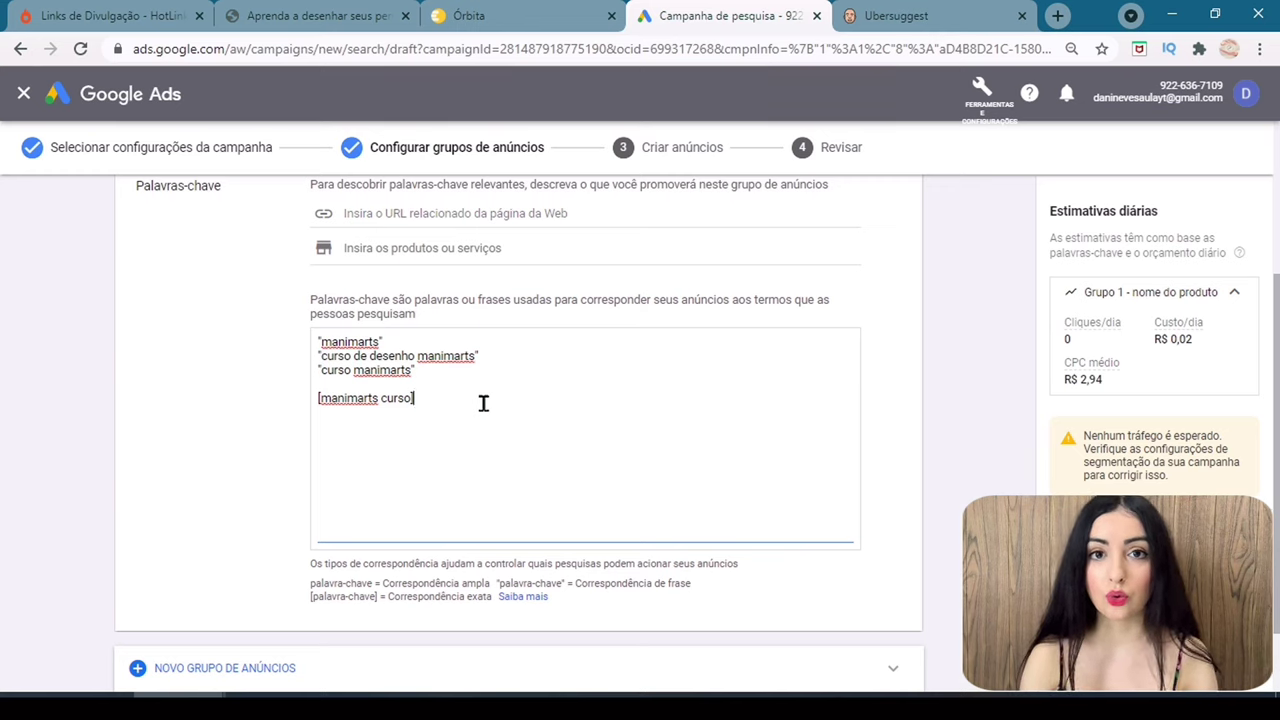
Undo the square brackets and restore the quotation marks of the phrase-match keyword "manimarts curso".
key(ctrl+z)
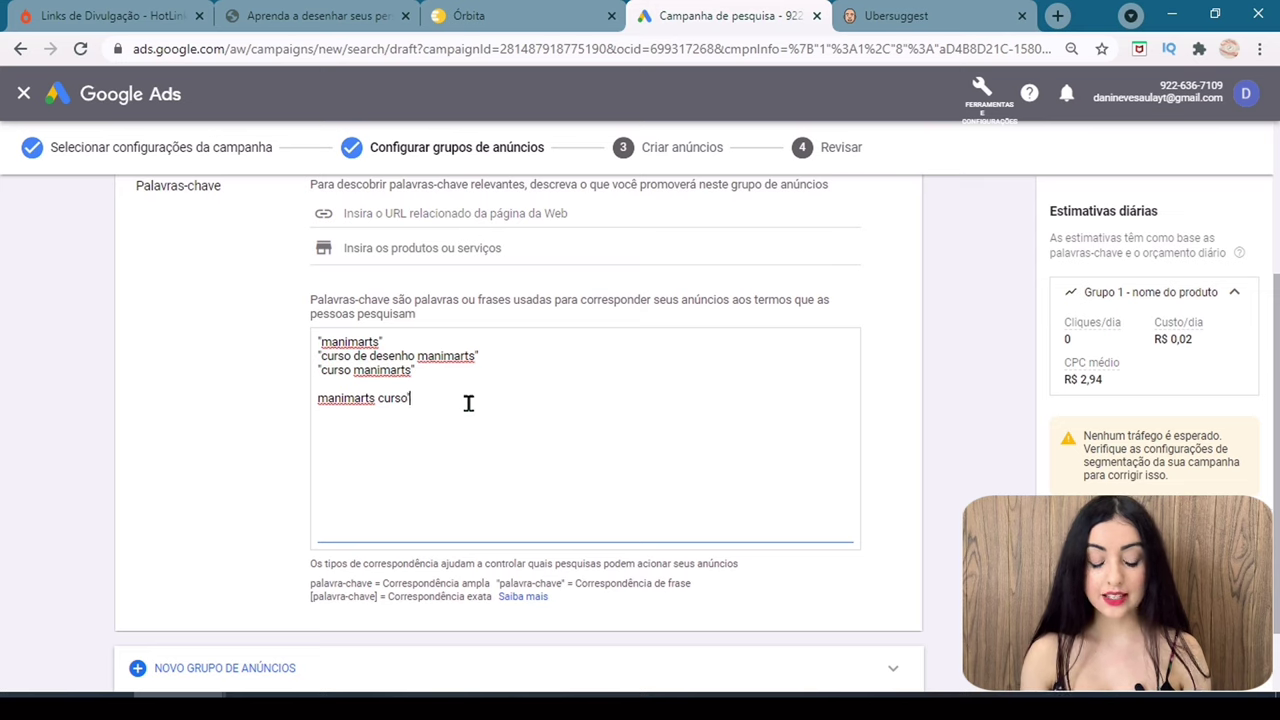
click(318, 398)
text(")
click(520, 398)
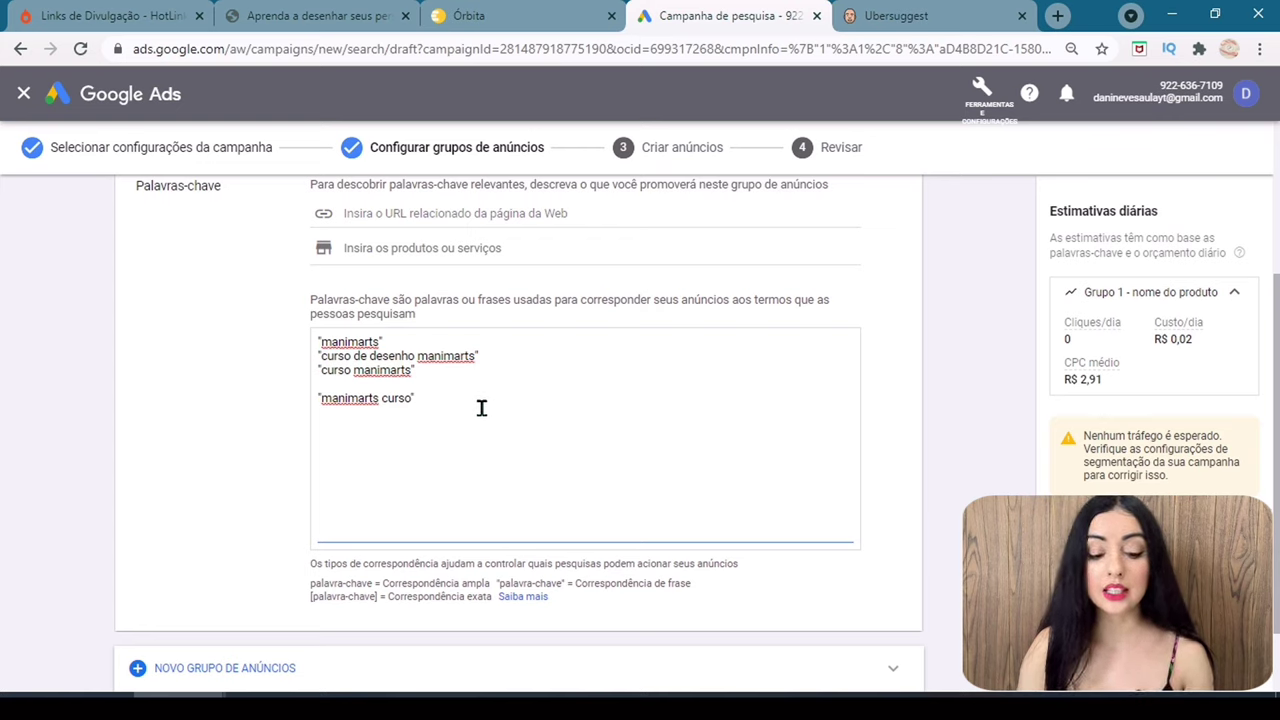
Try the filler word hdfofhp after the phrase-match keyword "manimarts curso" and delete it again.
drag(481, 406, 318, 404)
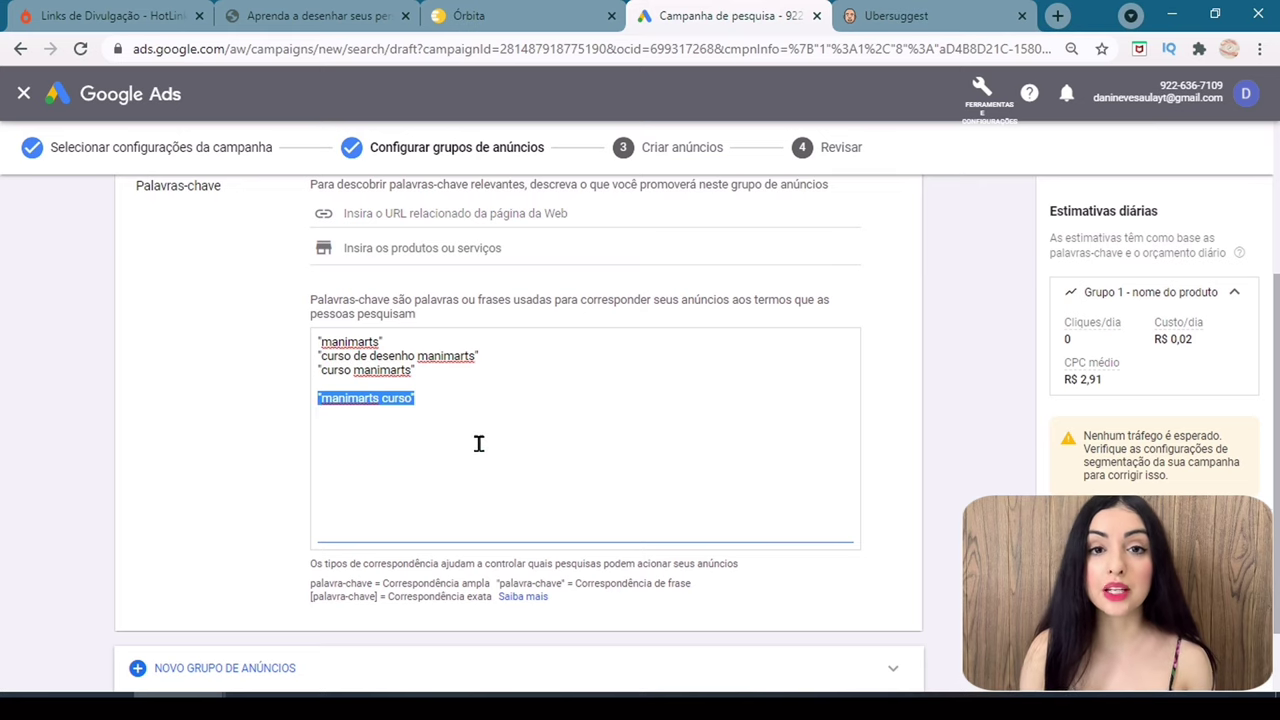
click(475, 398)
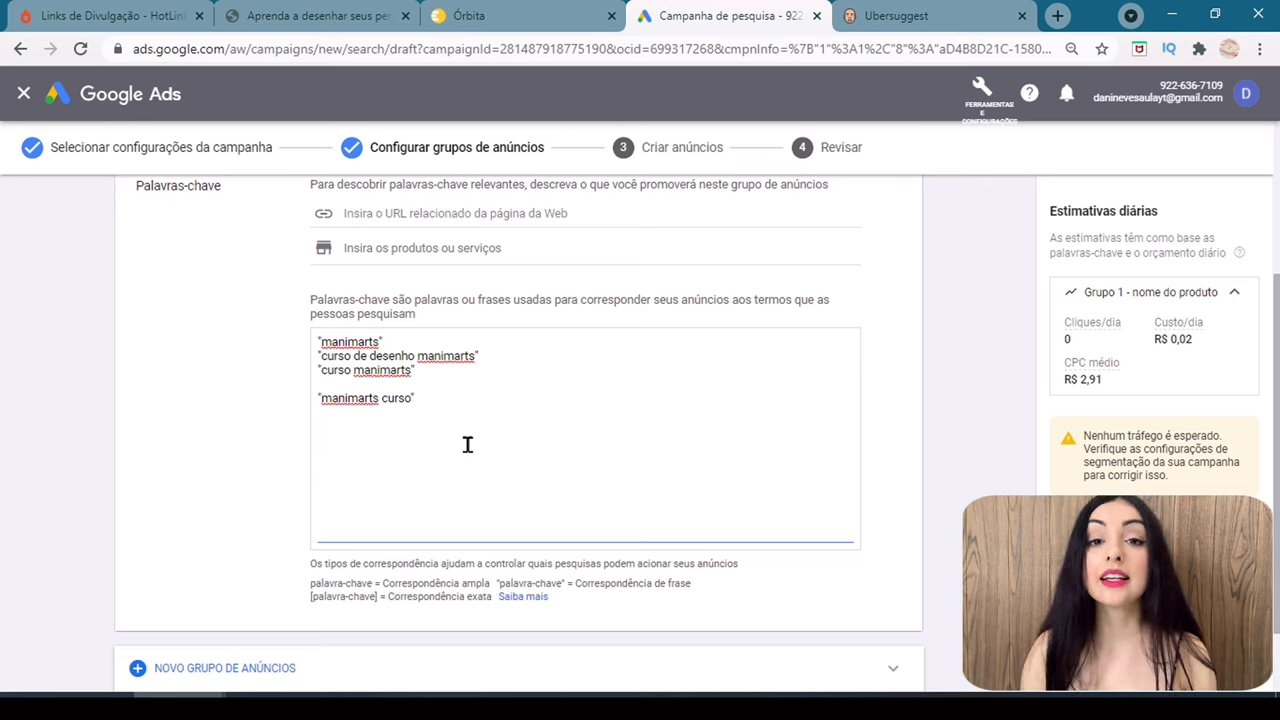
drag(418, 400, 316, 419)
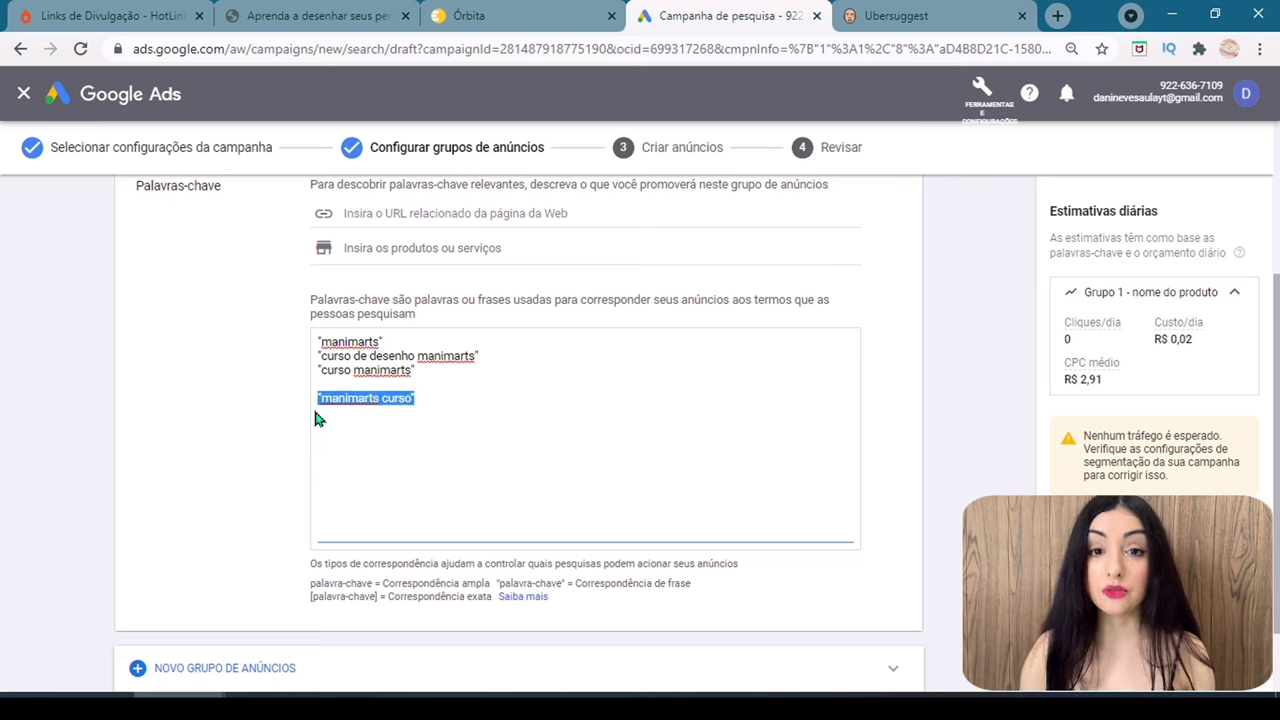
click(449, 409)
text(hdfofhr)
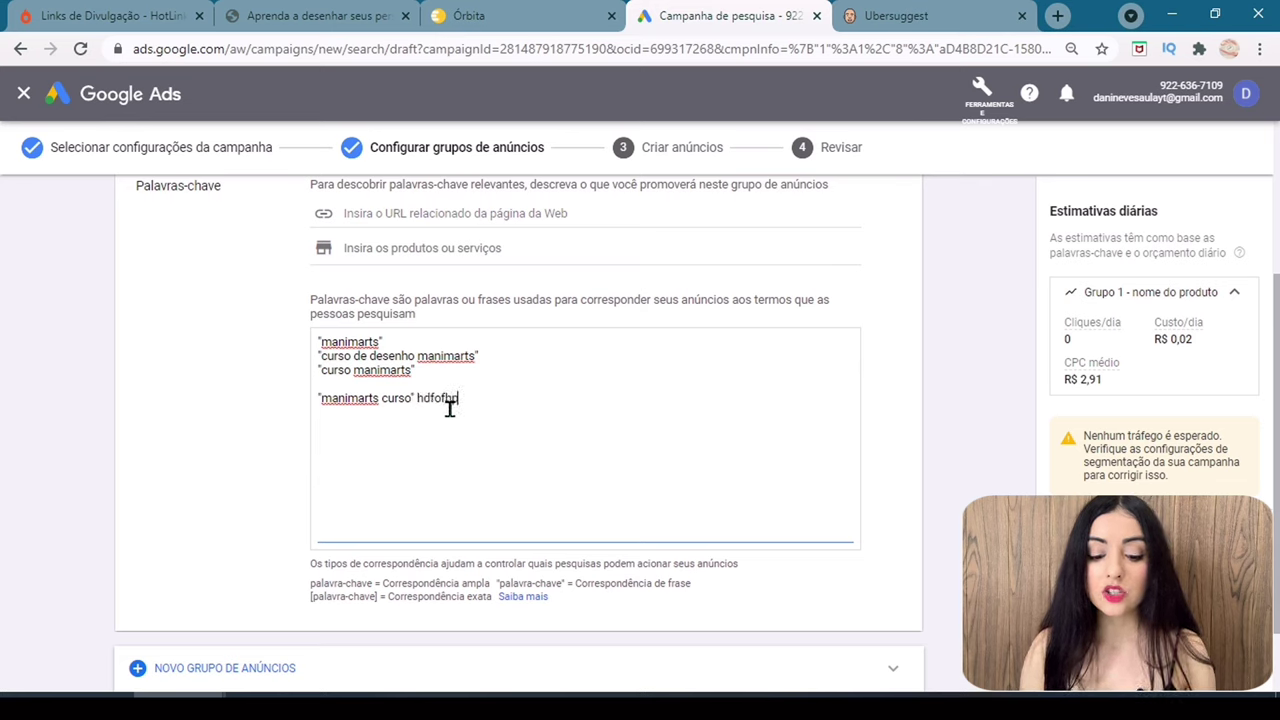
key(BackSpace)
text(p)
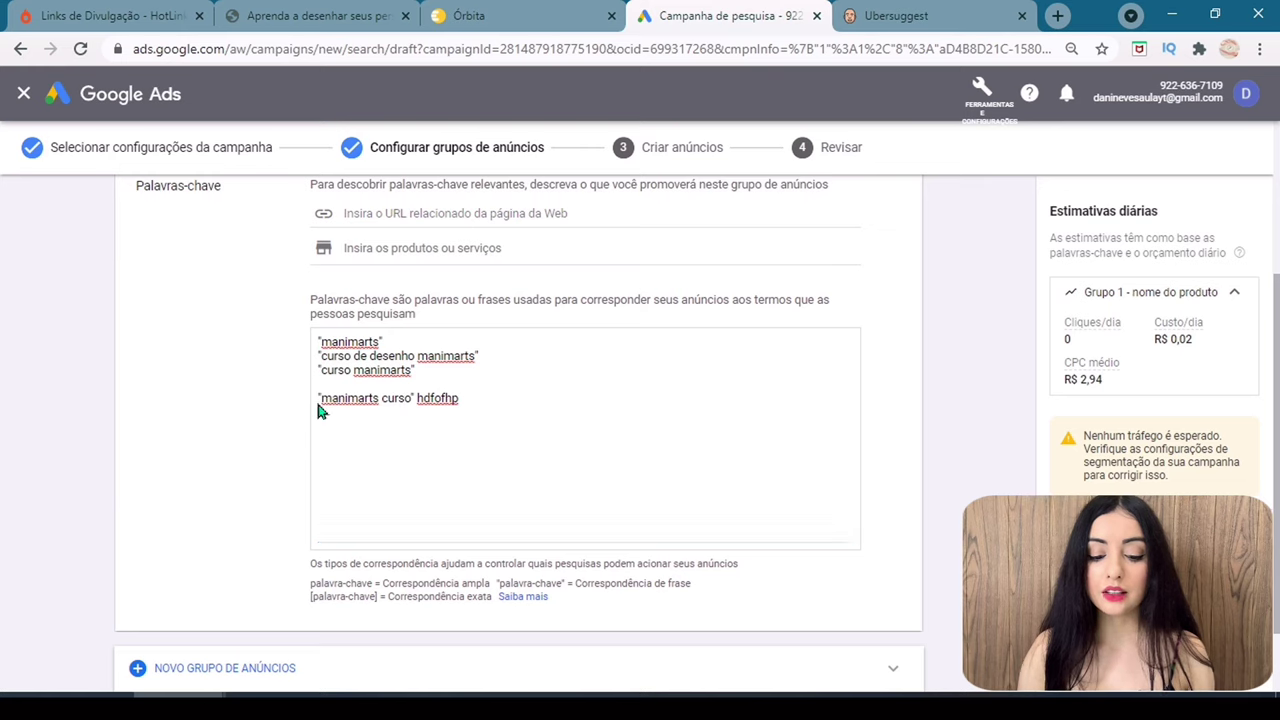
click(447, 405)
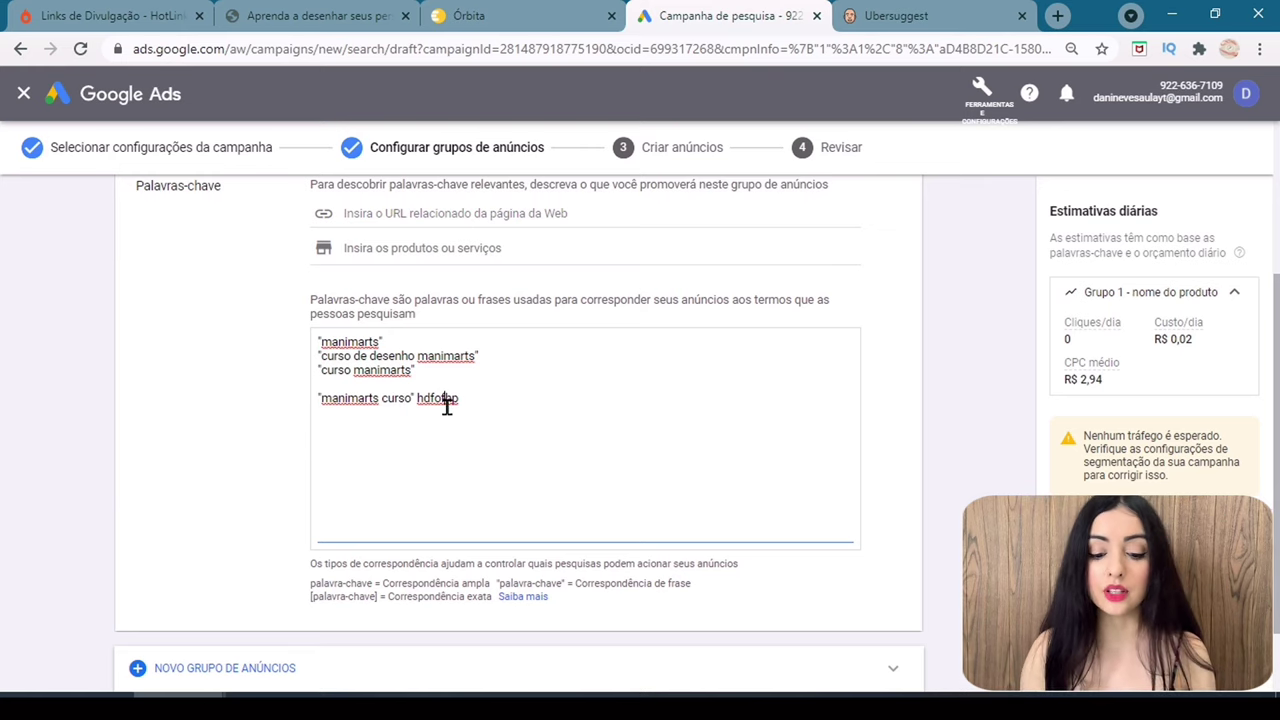
key(ctrl+BackSpace)
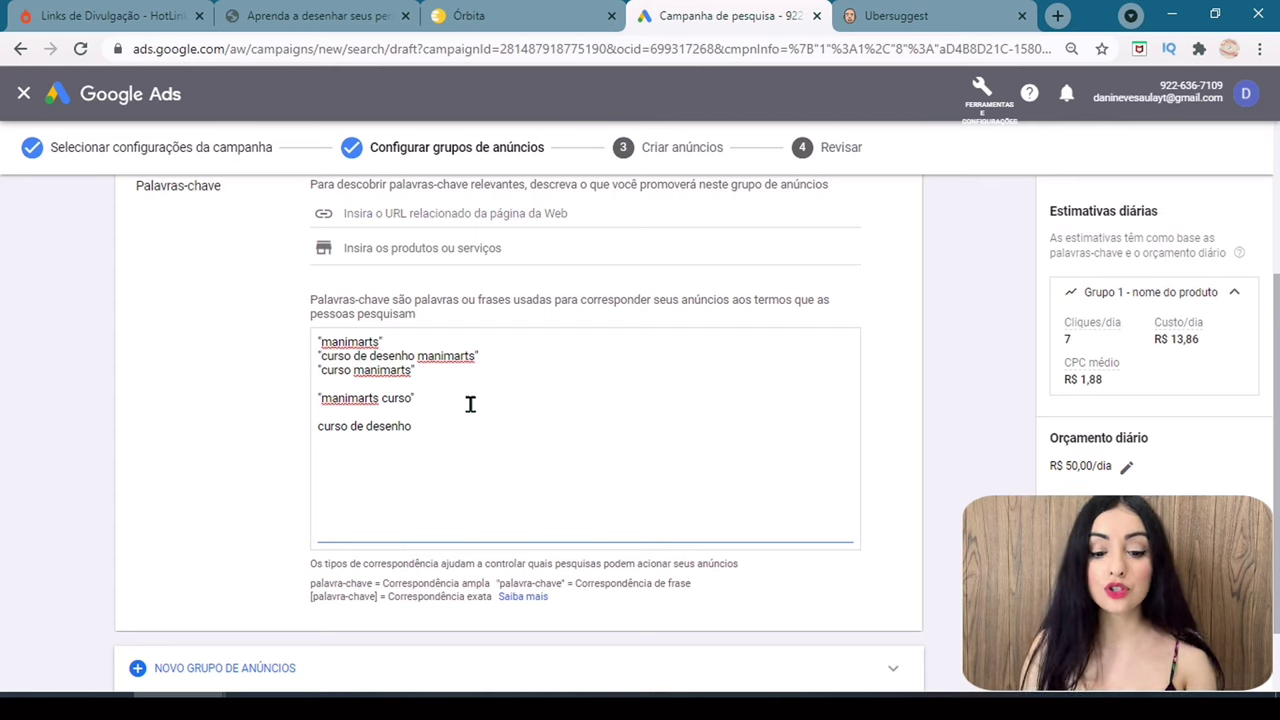
Try [curso de desenho] as an exact-match keyword and remove it together with the blank line above "manimarts curso".
text(])
key(Home)
text([)
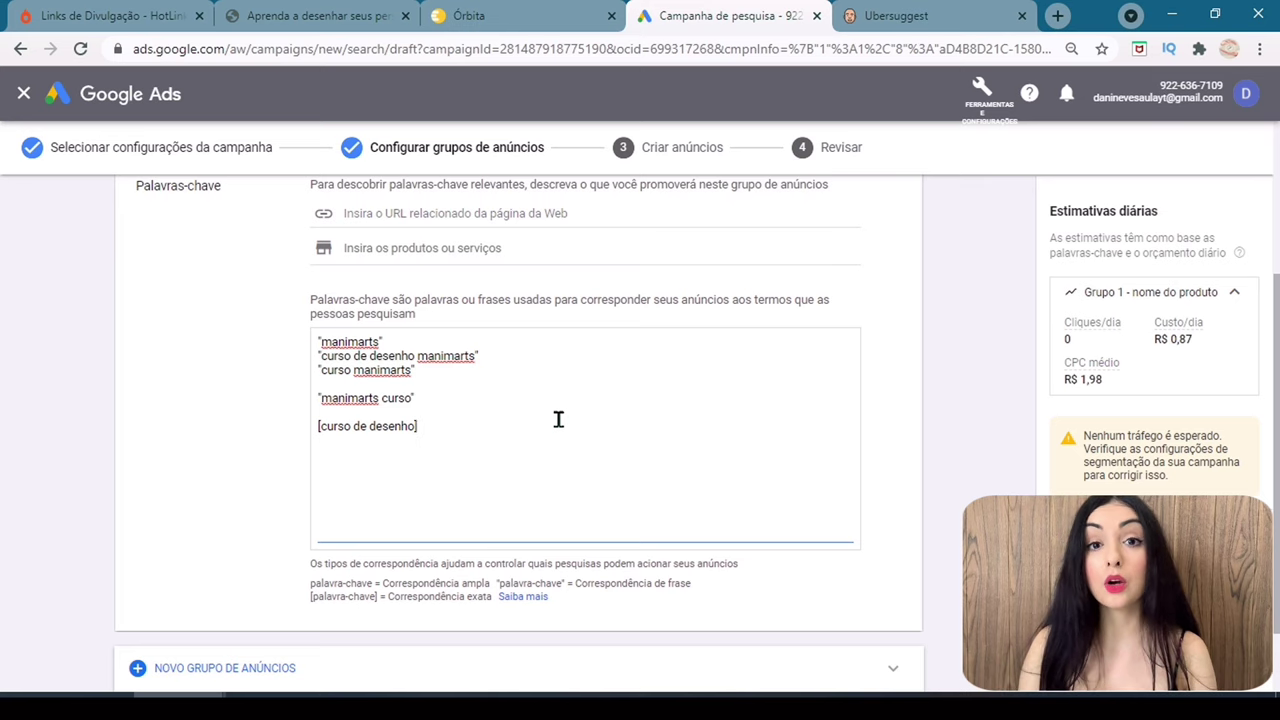
drag(418, 426, 317, 426)
key(BackSpace)
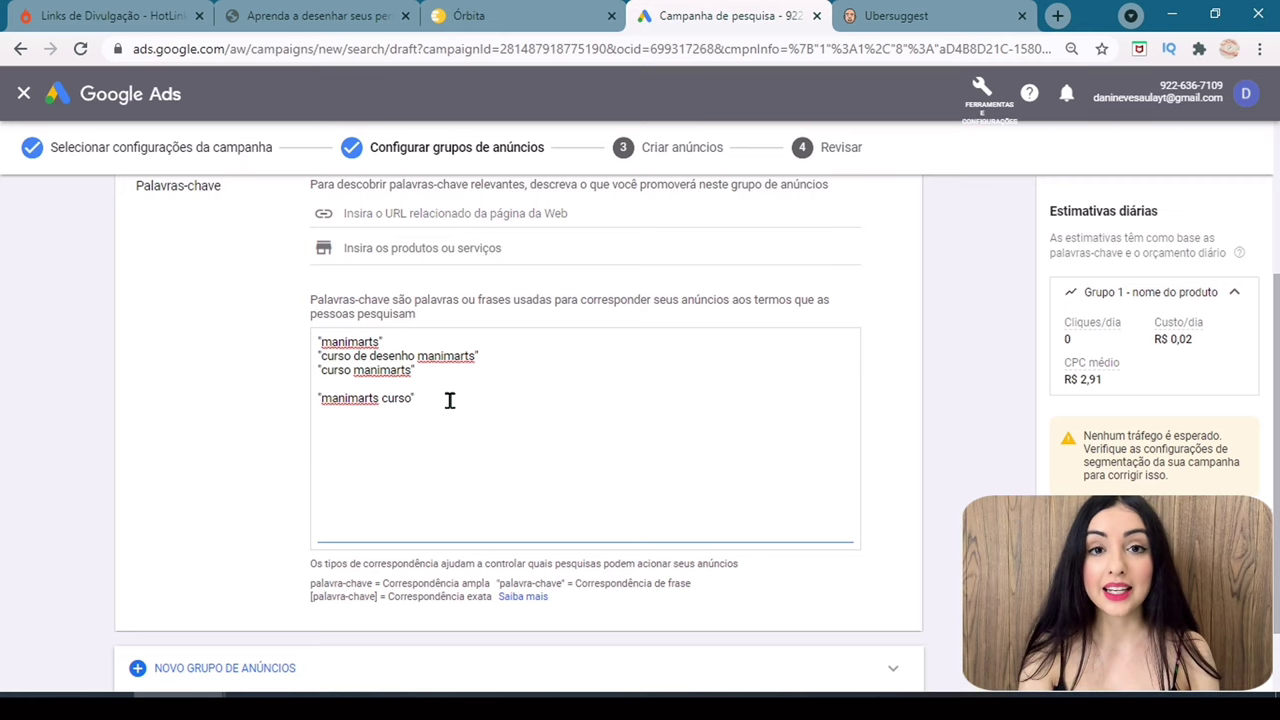
key(Delete)
Save the ad group and continue to creating its responsive search ad.
scroll(1270, 430, down, 1)
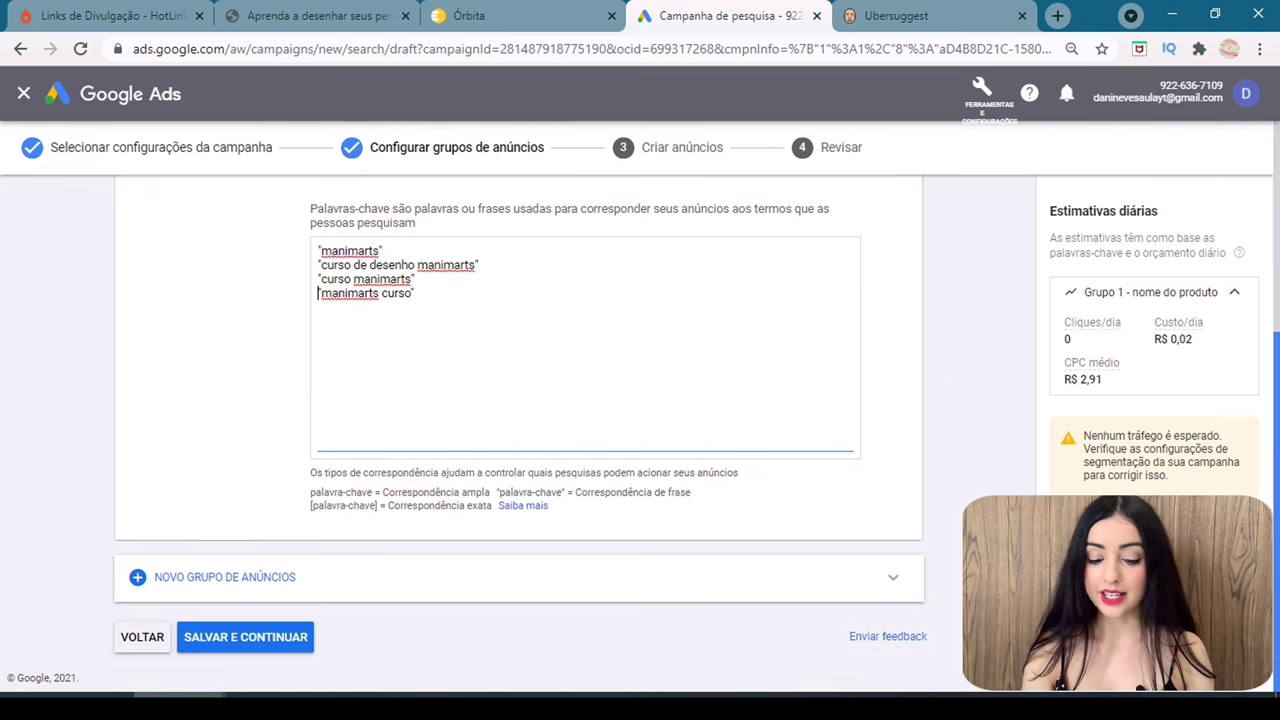
click(240, 640)
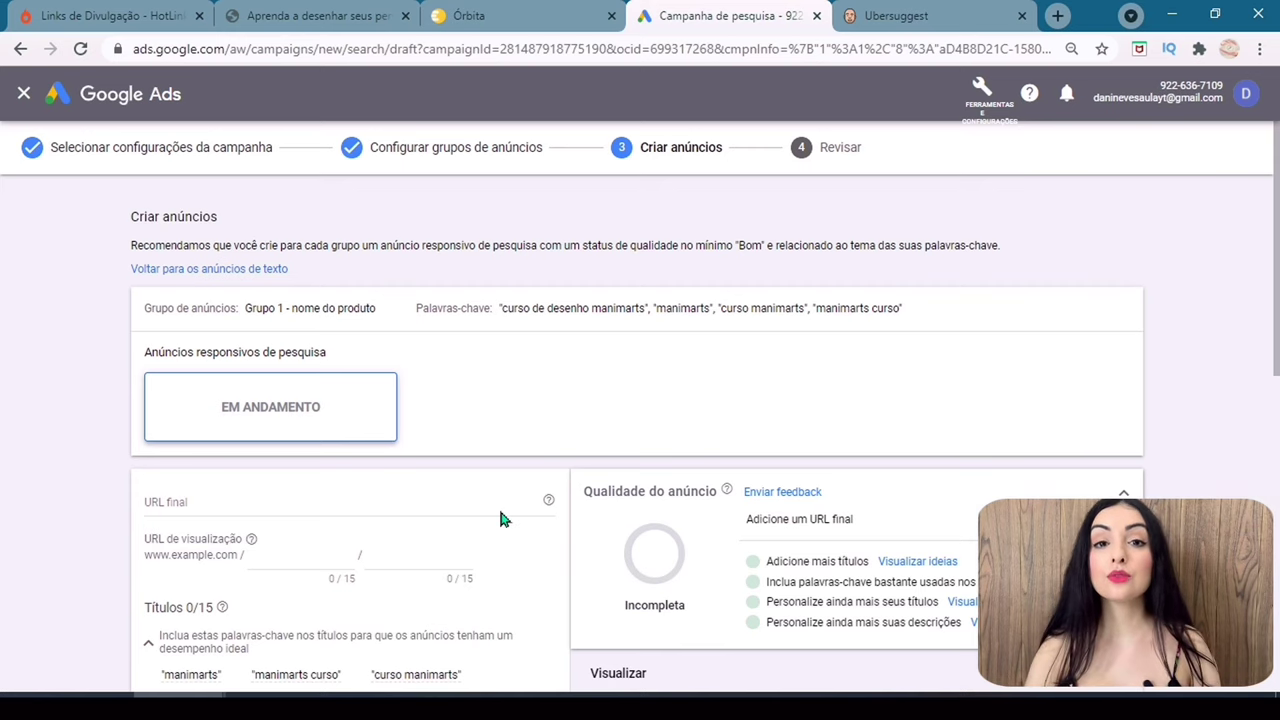
scroll(502, 518, down, 4)
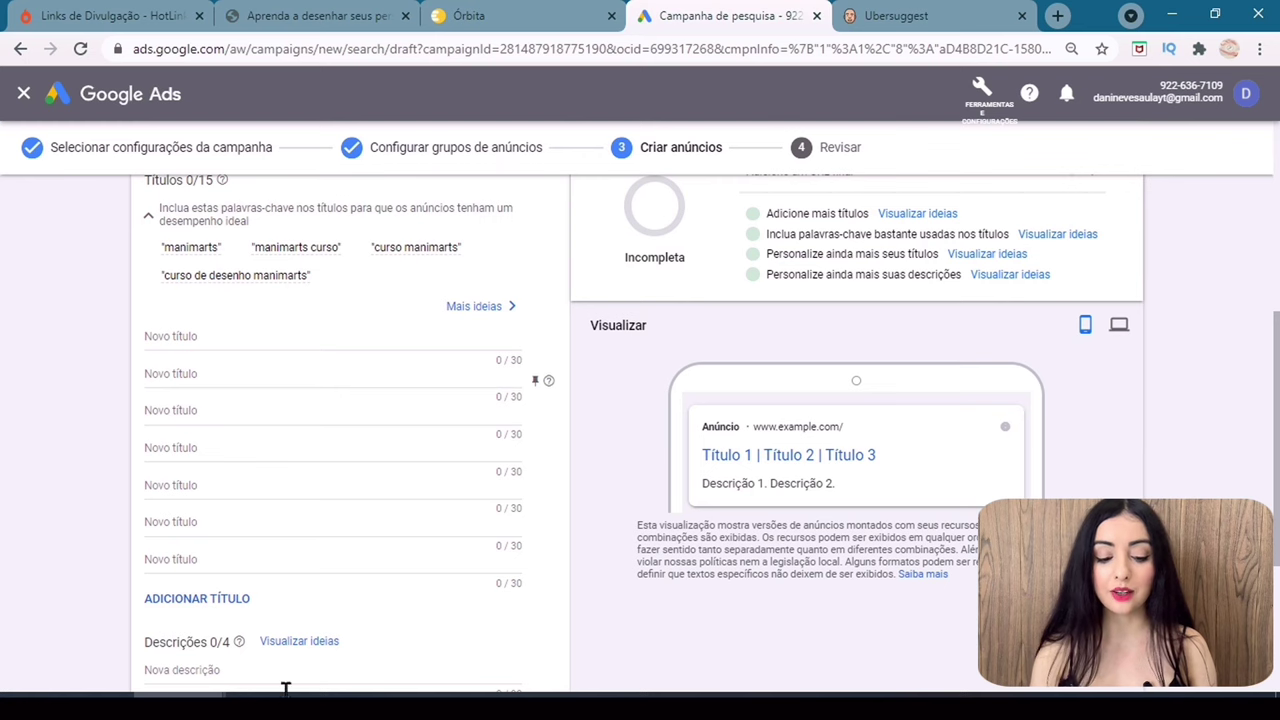
Switch ad creation for Grupo 1 from the responsive search ad back to text ads.
scroll(286, 688, down, 3)
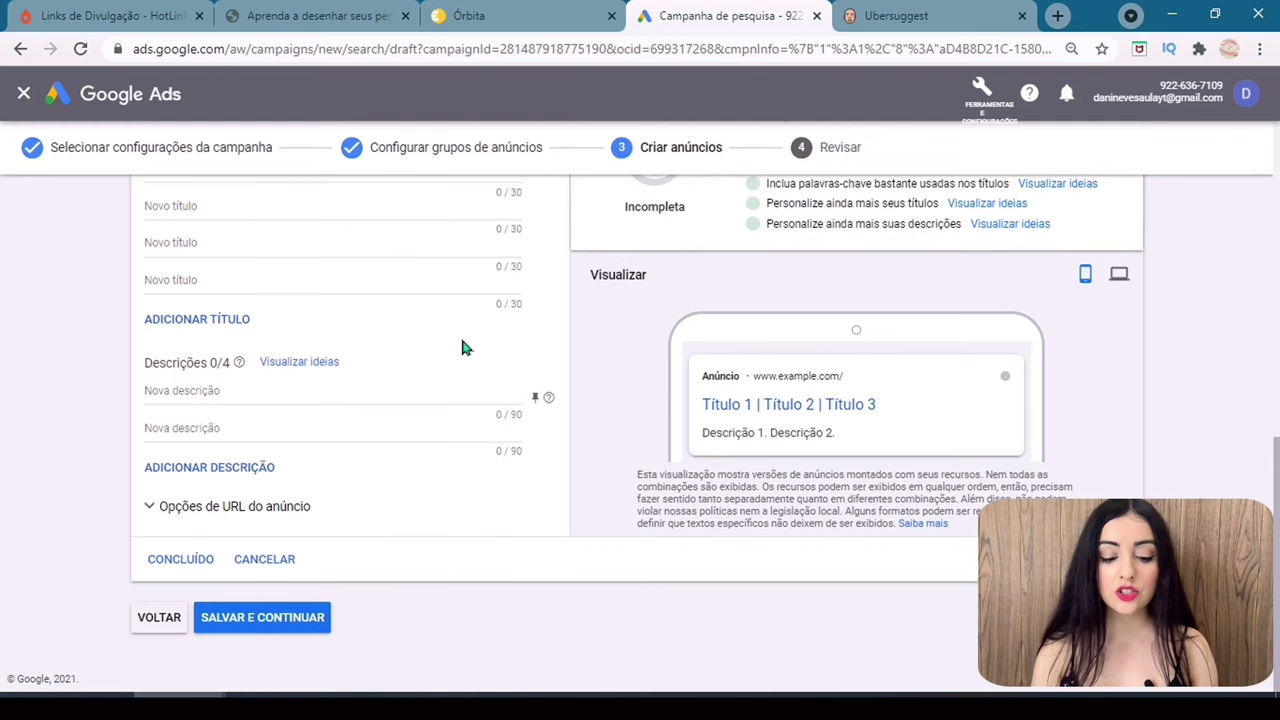
scroll(640, 430, up, 5)
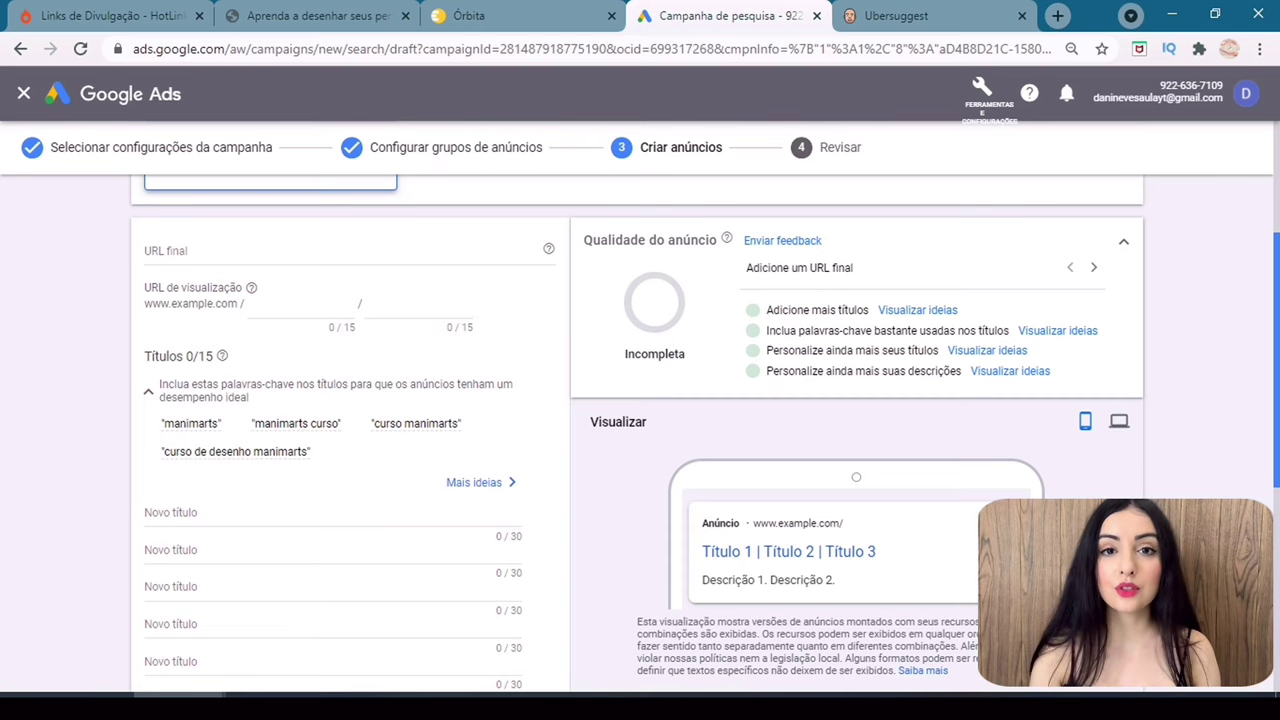
scroll(640, 430, up, 1)
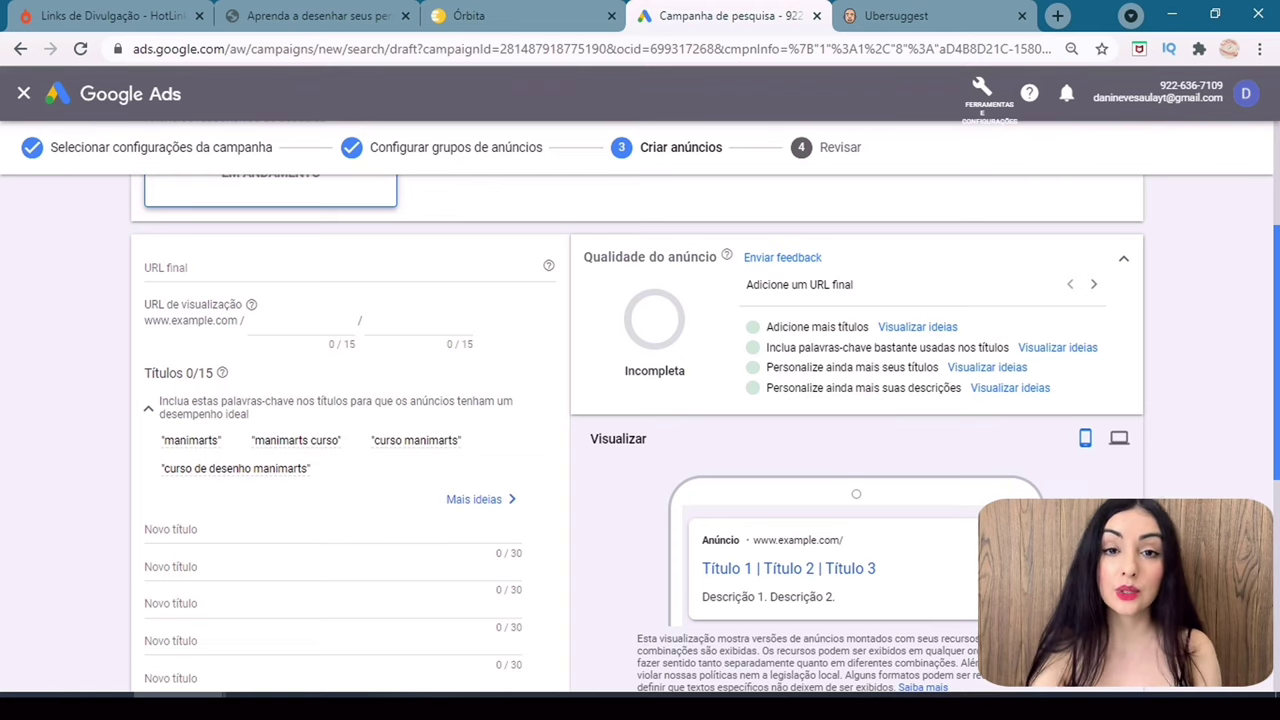
scroll(650, 414, up, 1)
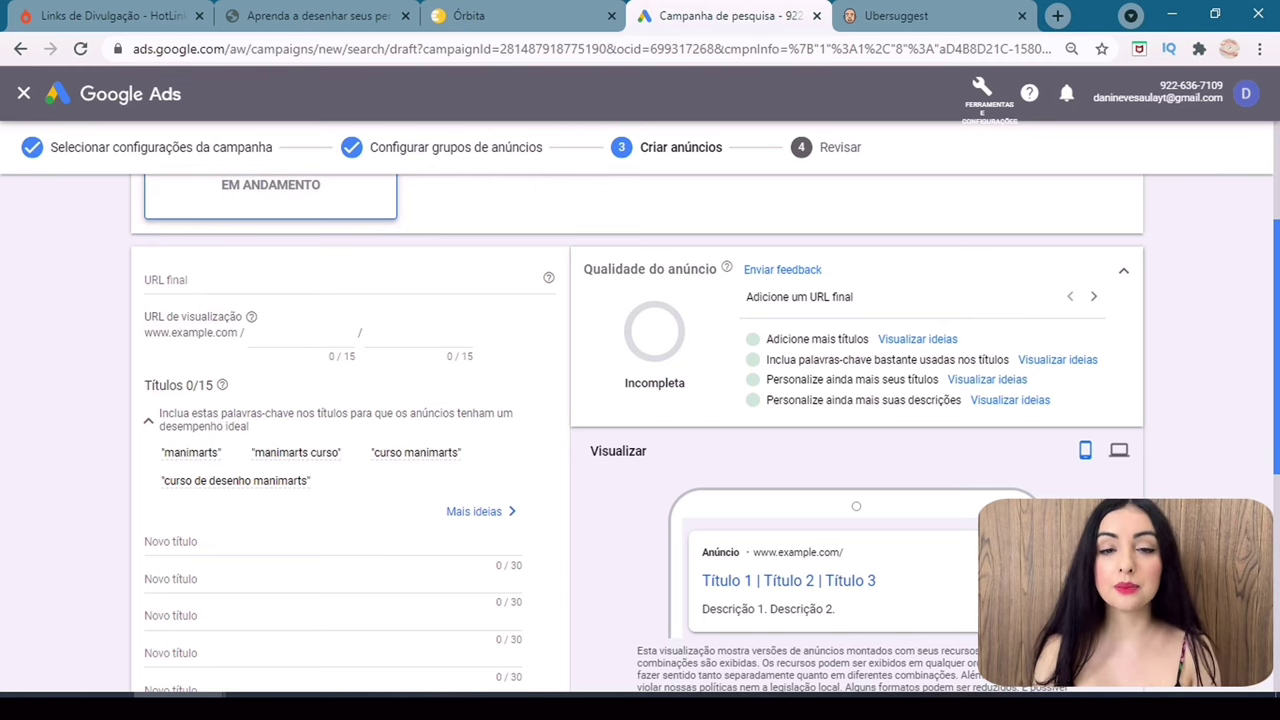
scroll(313, 202, up, 3)
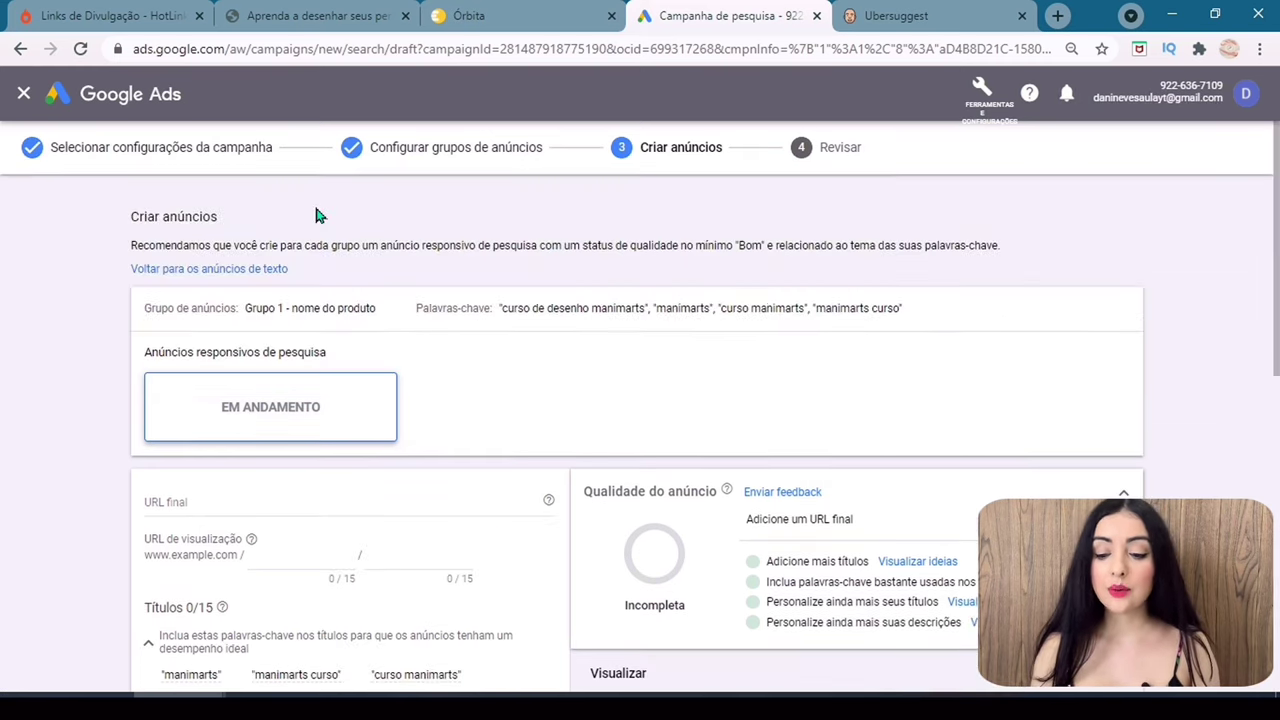
click(160, 270)
click(804, 446)
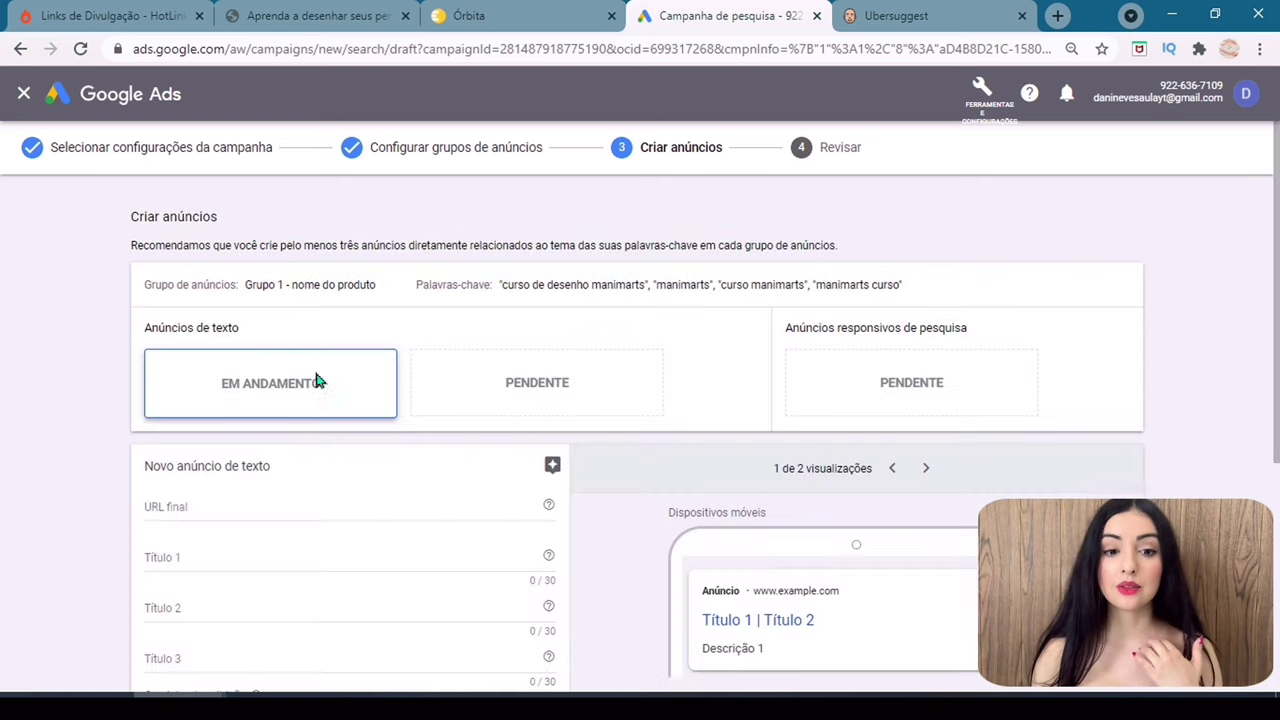
Open the product's external sales page from its Hotmart HotLinks and copy the resulting manimarts.com affiliate address for the text ad.
scroll(285, 364, down, 2)
scroll(640, 400, down, 1)
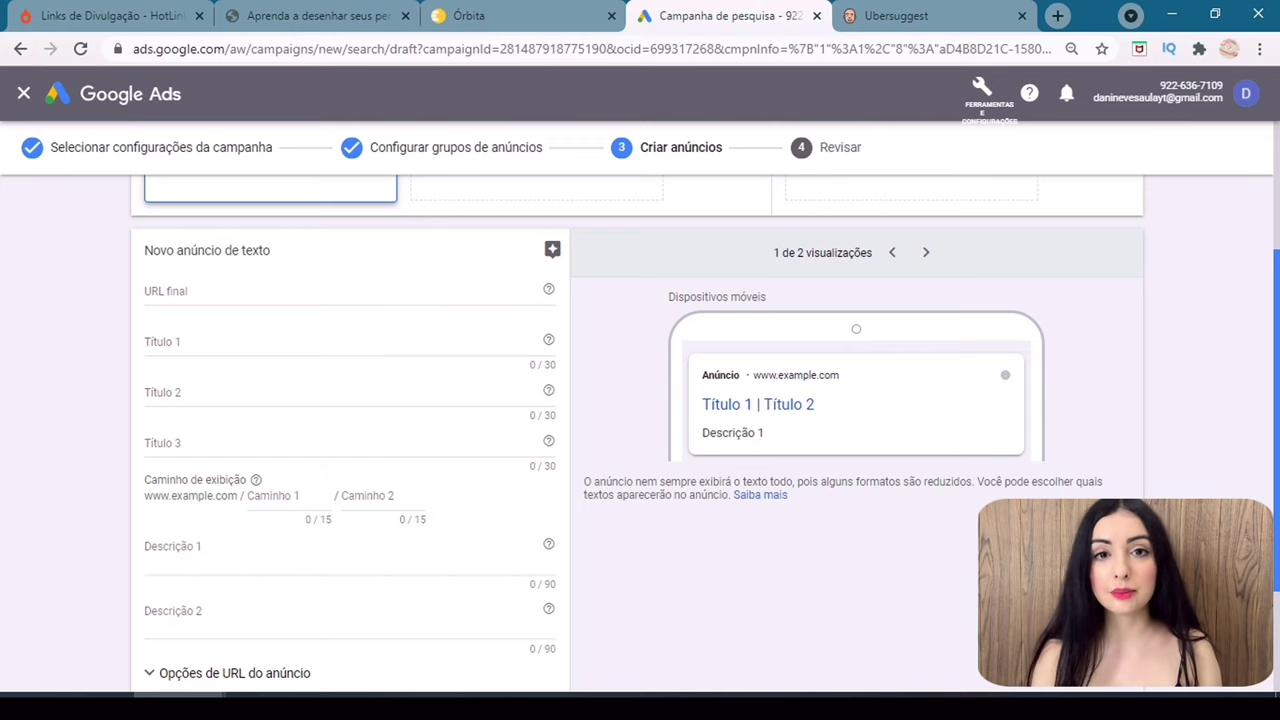
scroll(271, 419, down, 1)
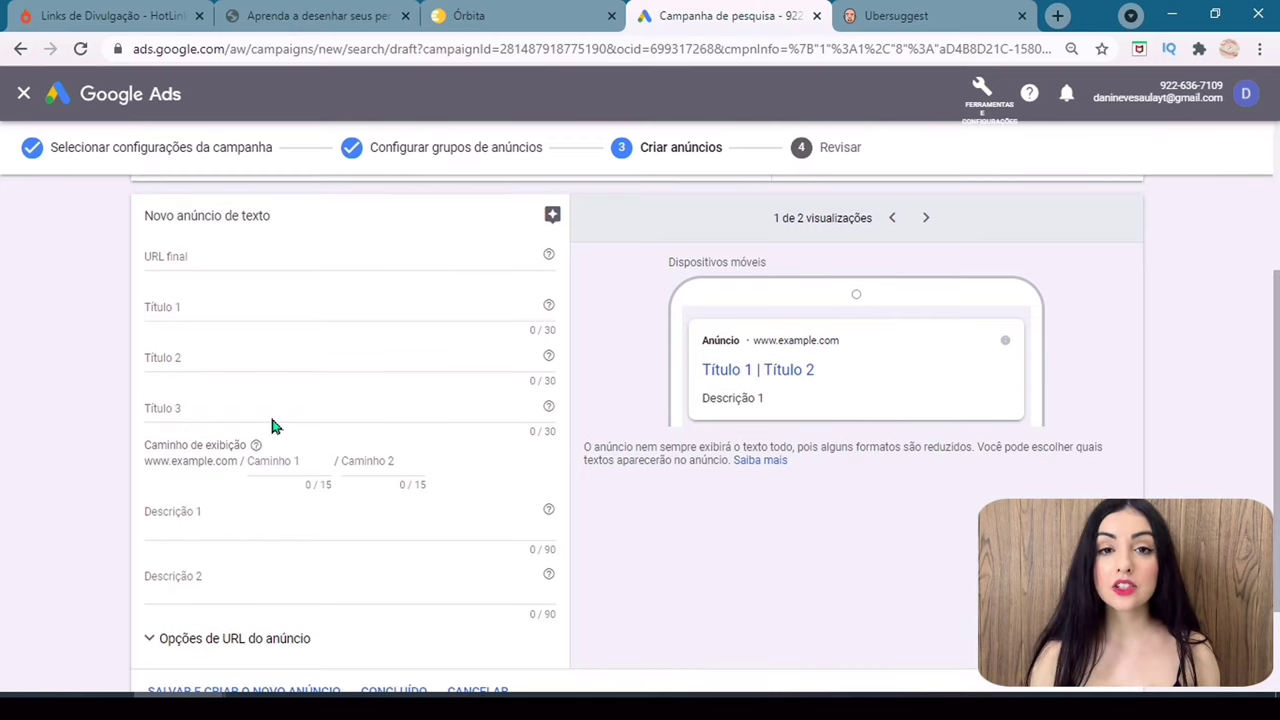
click(223, 256)
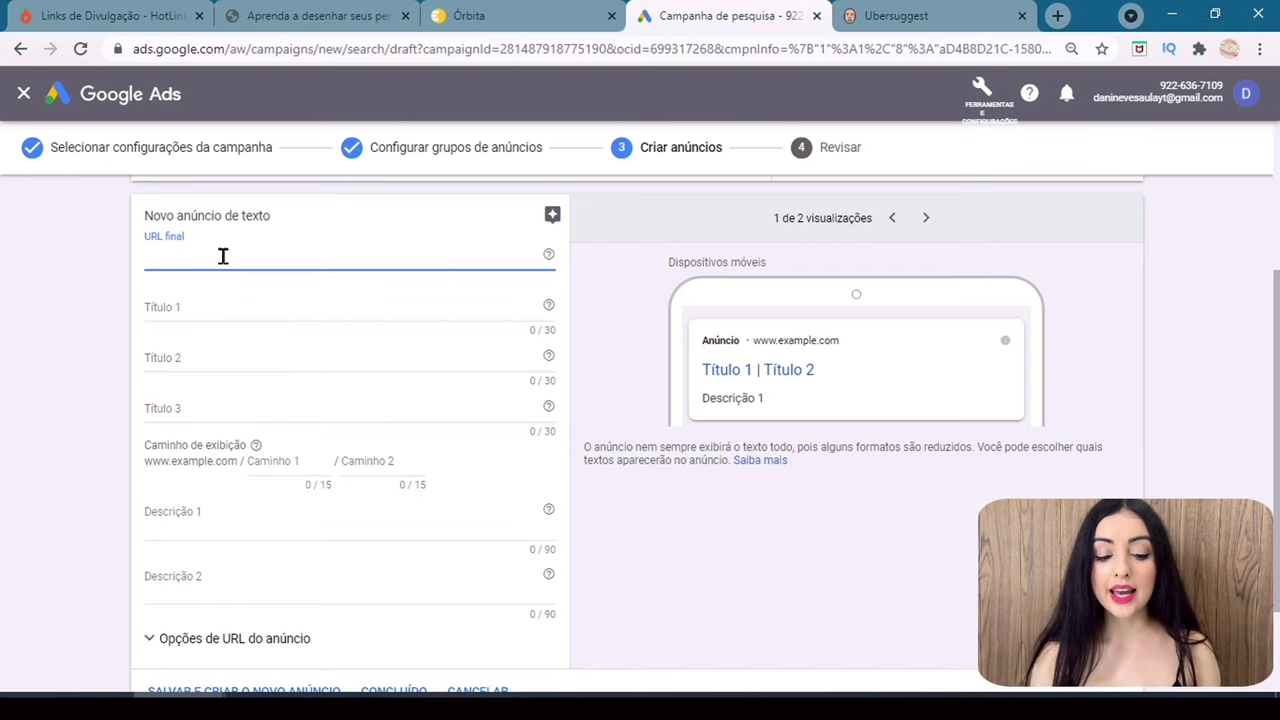
click(110, 12)
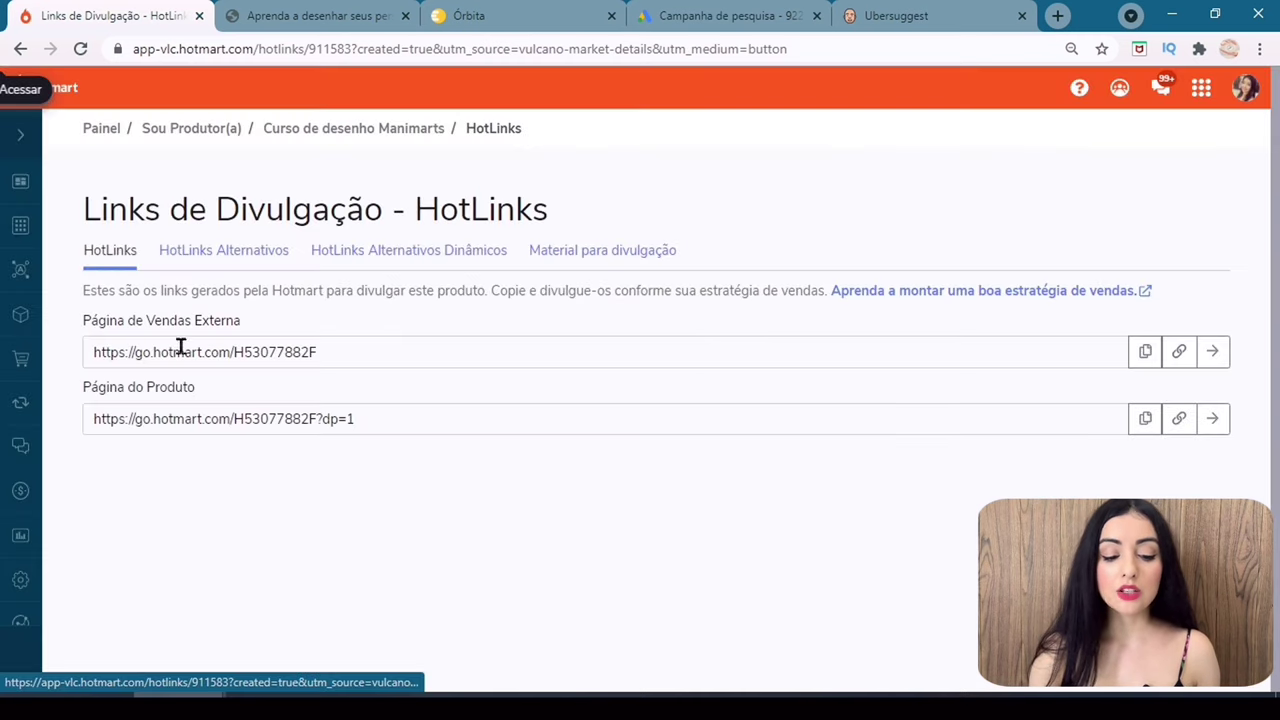
click(1213, 361)
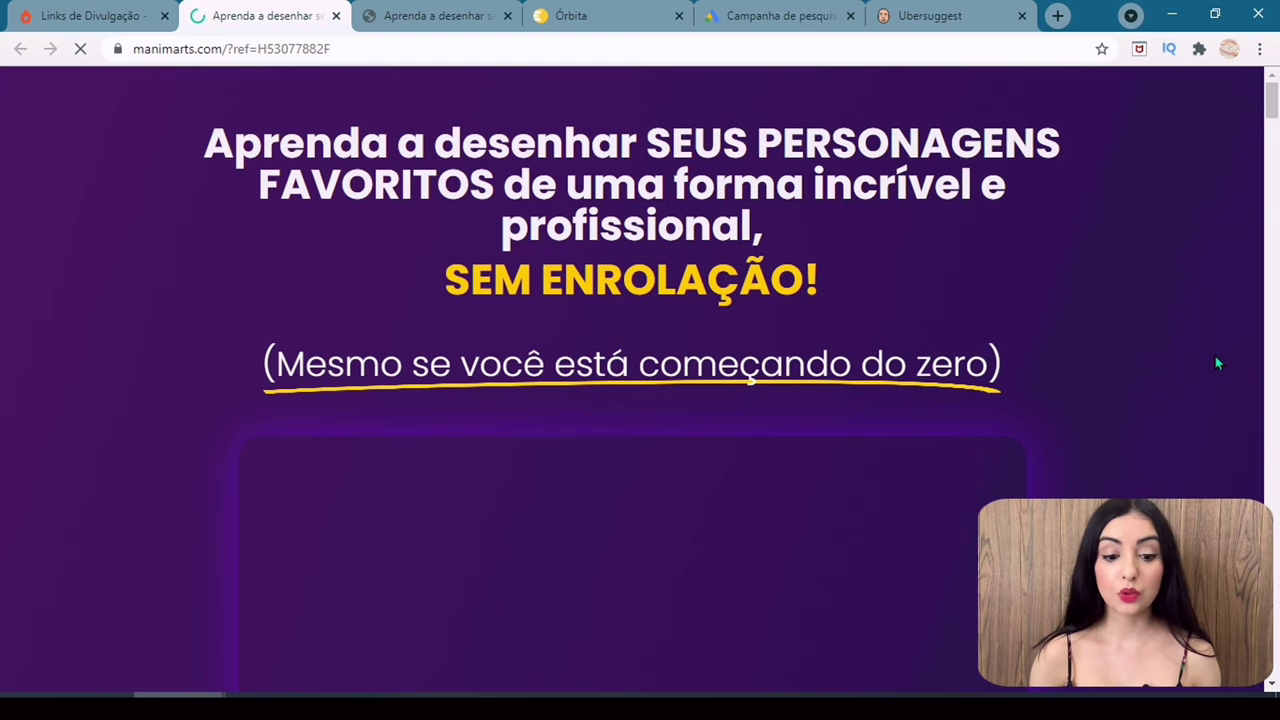
click(282, 52)
key(ctrl+c)
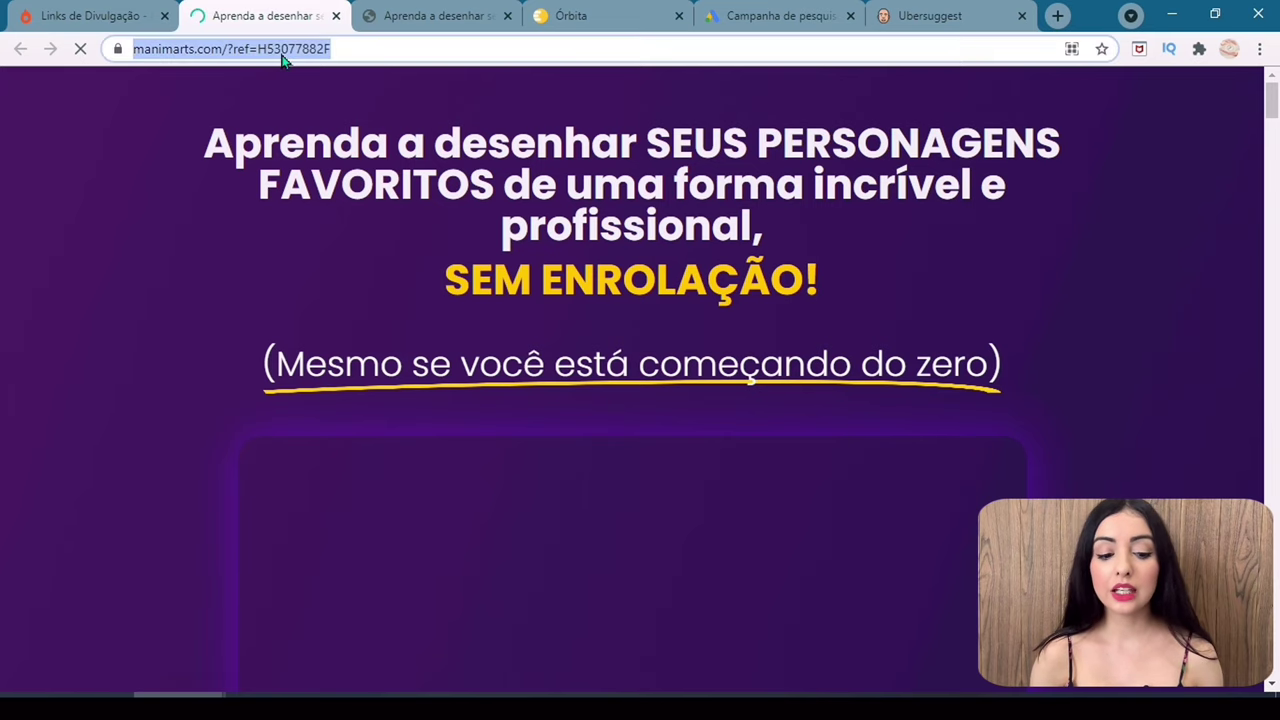
right_click(284, 61)
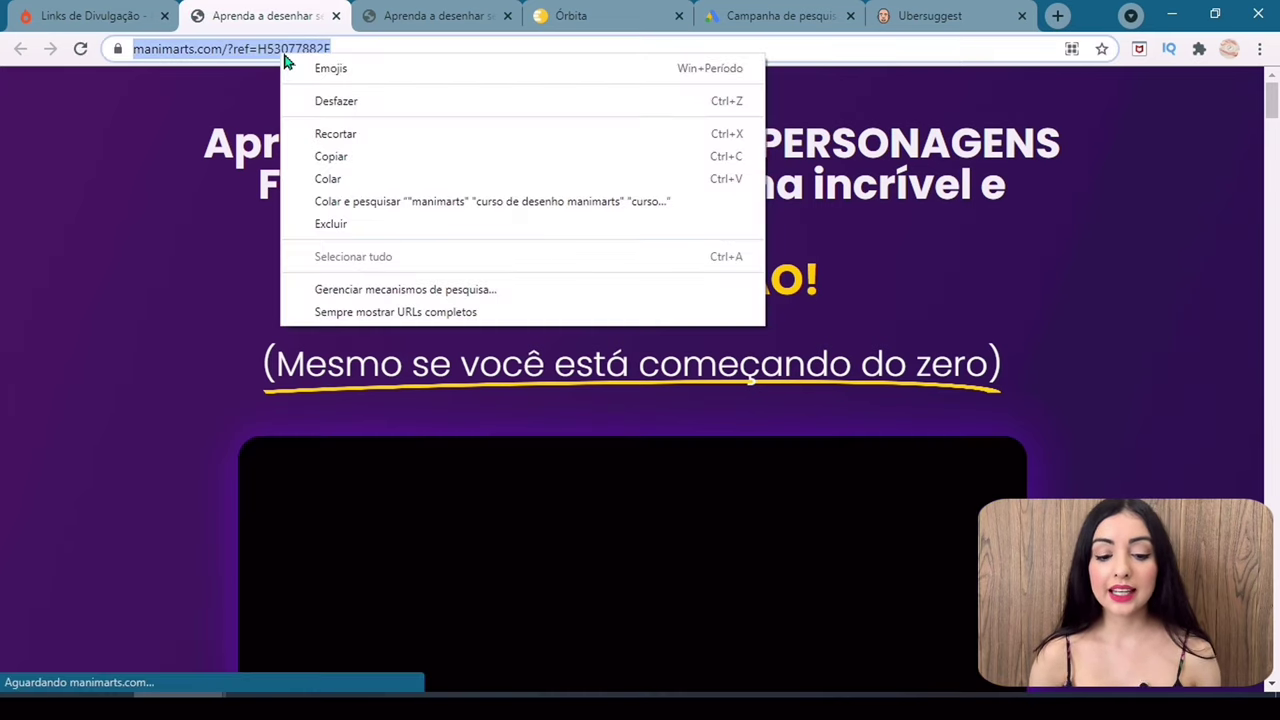
click(338, 157)
Return to Google Ads and paste the copied affiliate address as the new text ad's final URL.
click(780, 15)
right_click(176, 258)
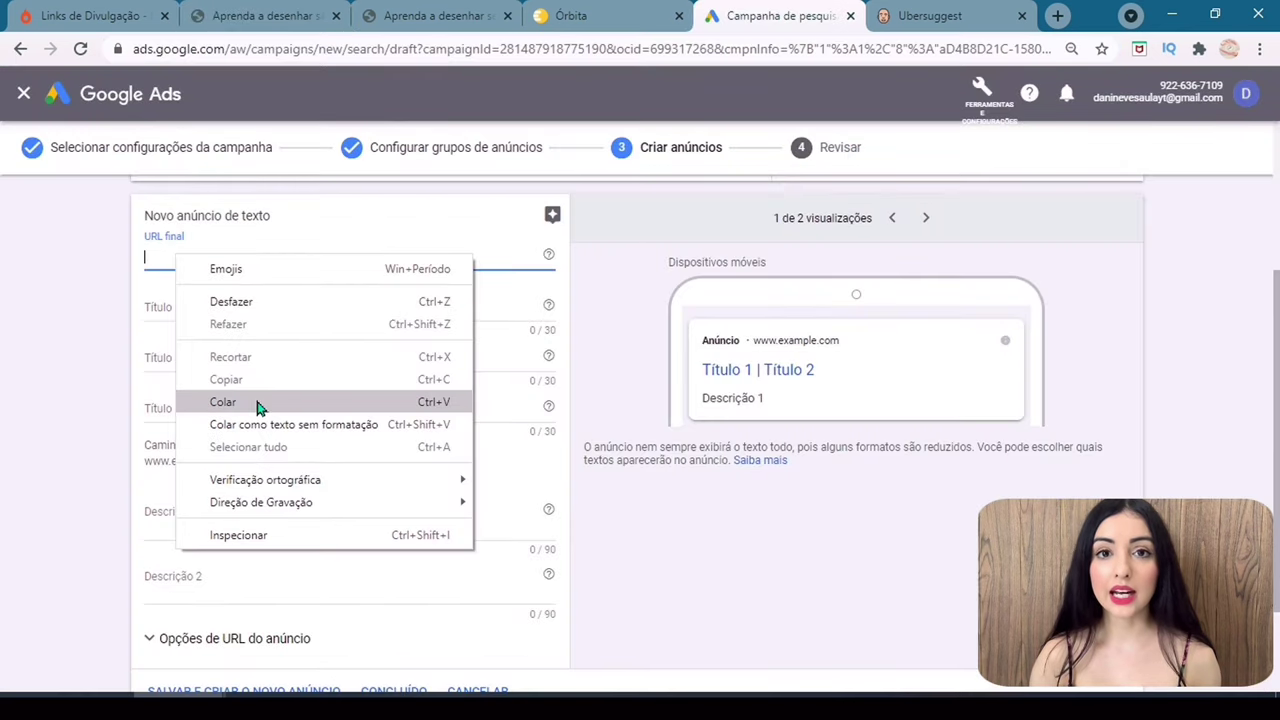
click(258, 403)
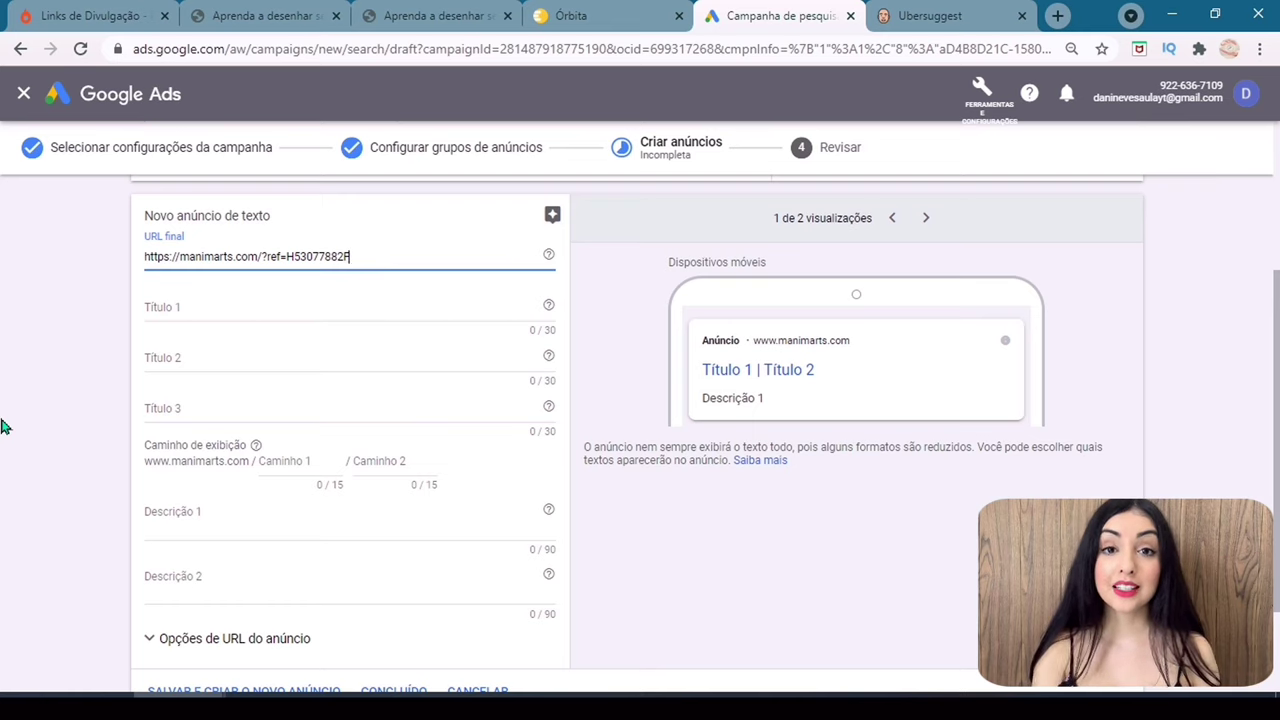
Look through the manimarts sales page and enter "Curso Manimarts" as Título 1 of the text ad.
click(298, 12)
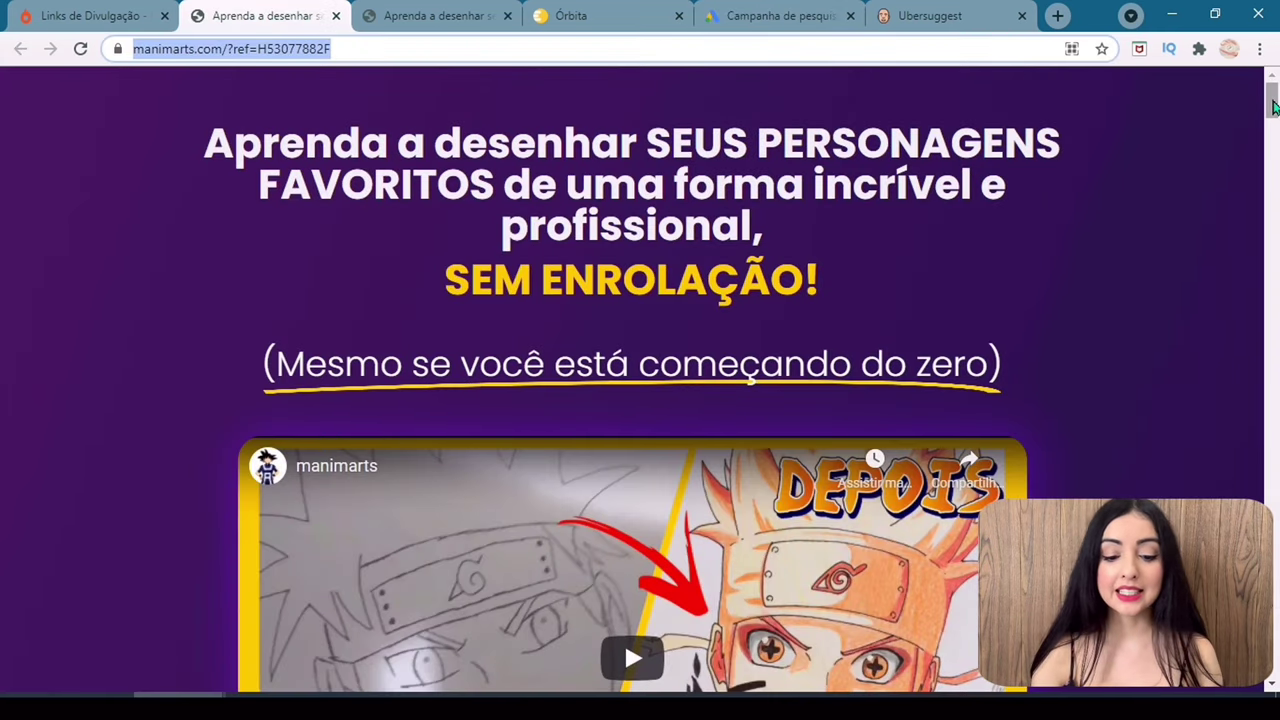
click(840, 297)
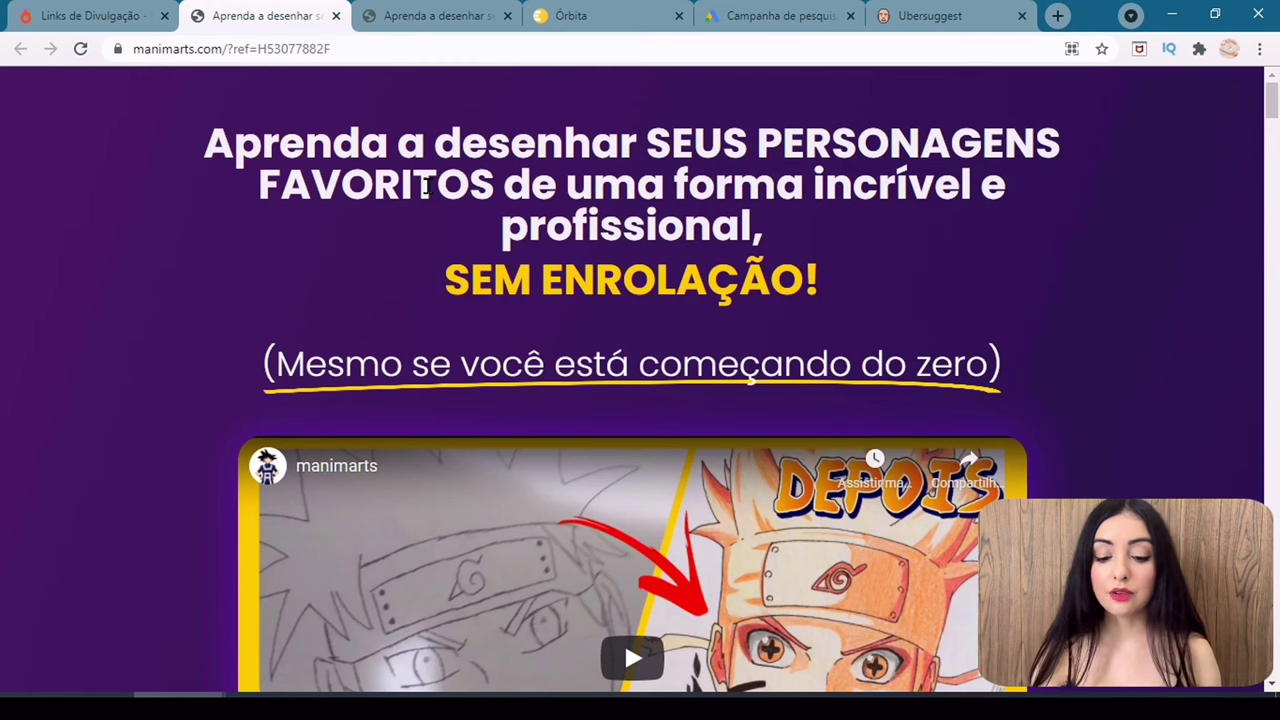
scroll(425, 185, down, 10)
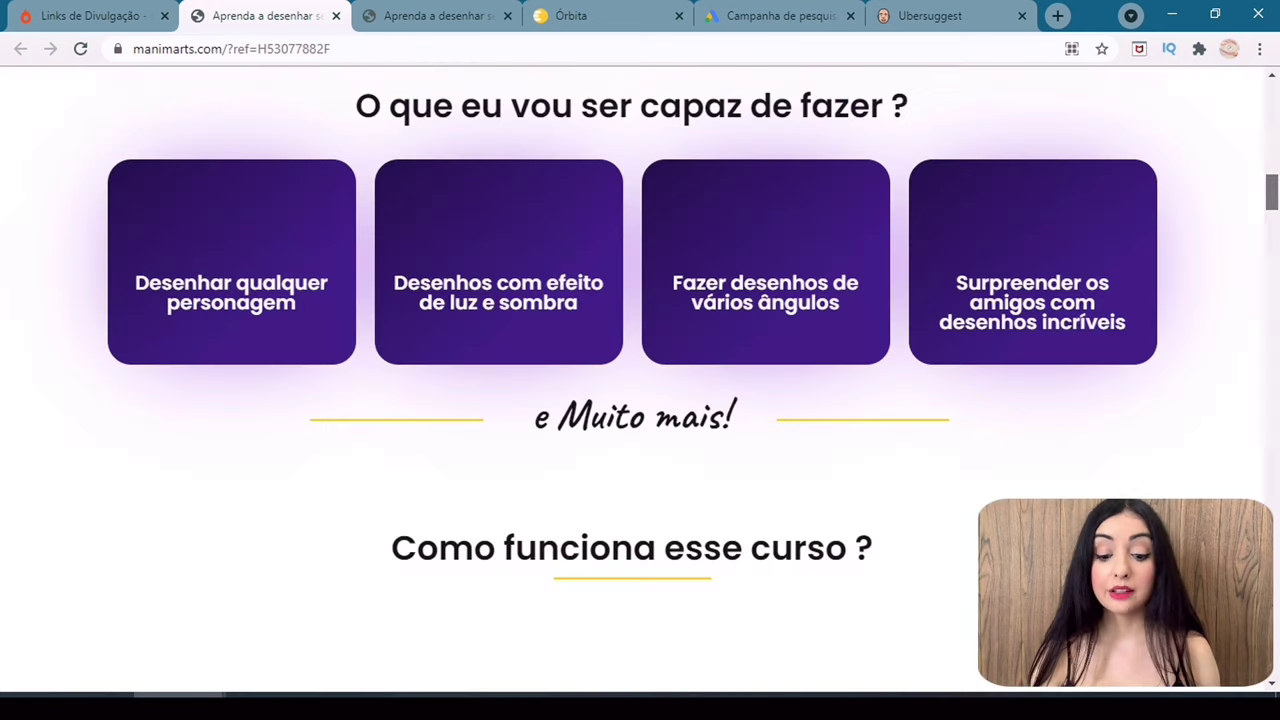
scroll(640, 378, down, 10)
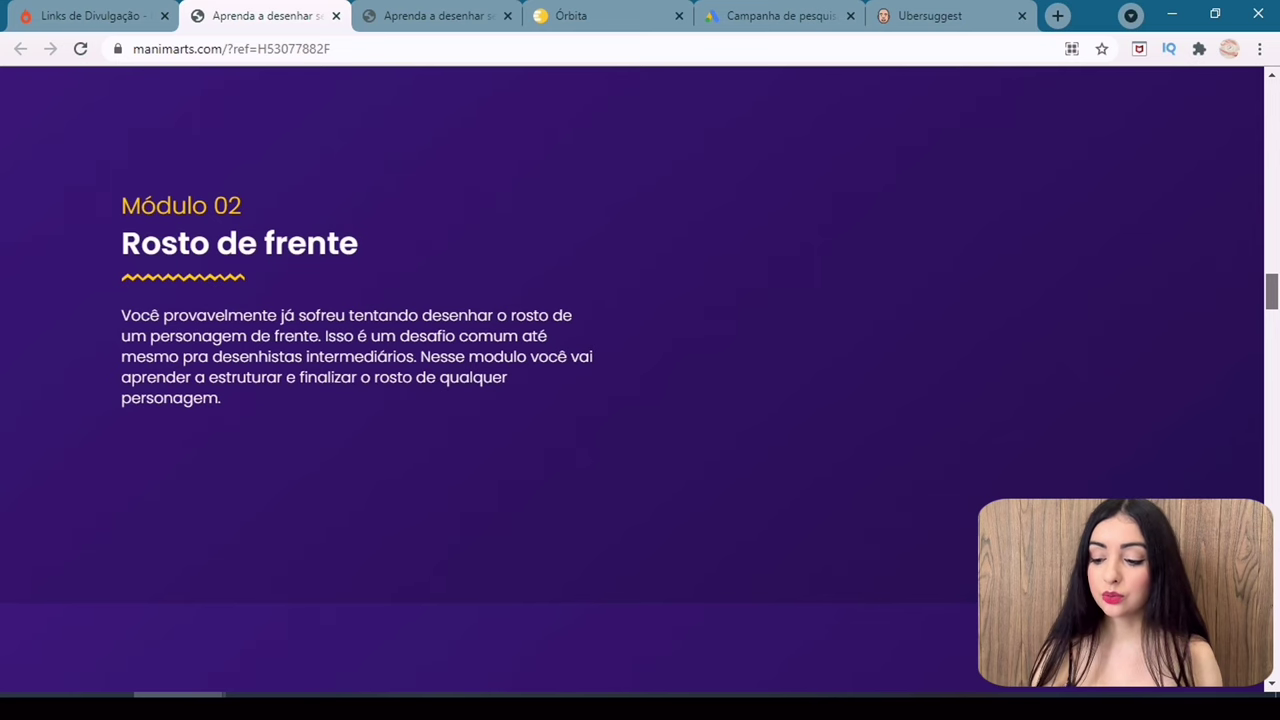
scroll(640, 378, down, 10)
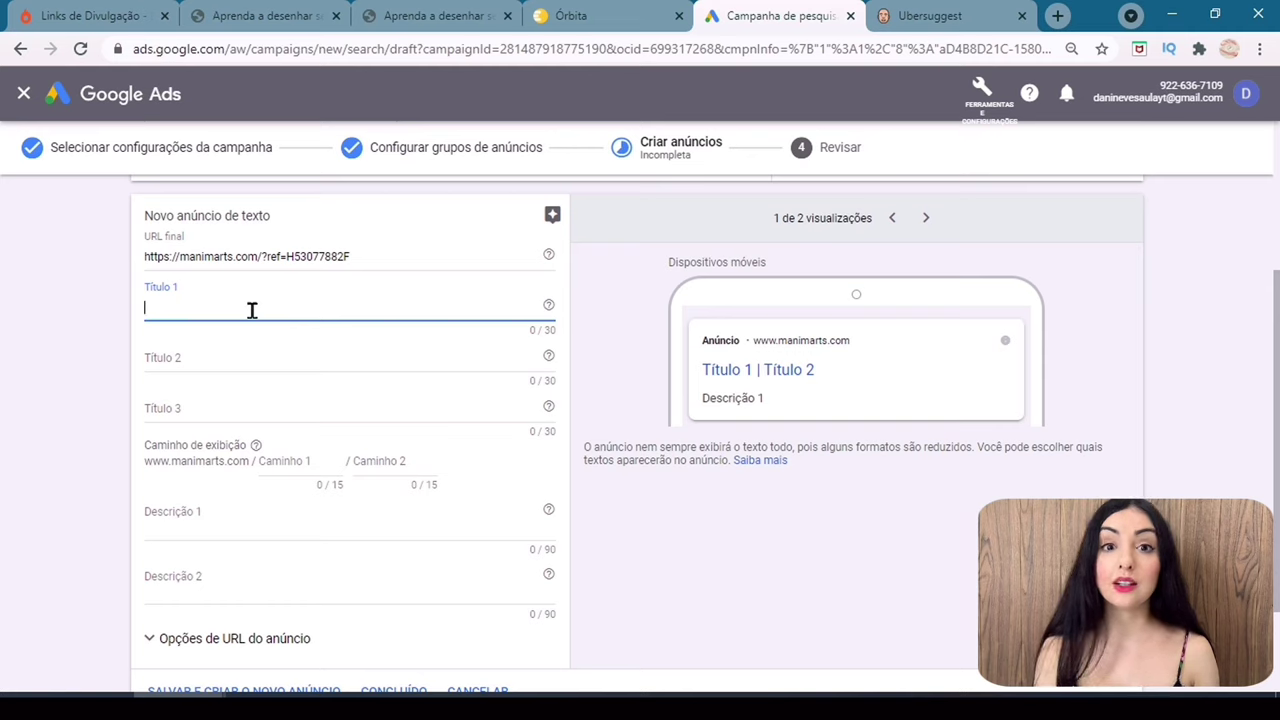
text(Curso Manimarts)
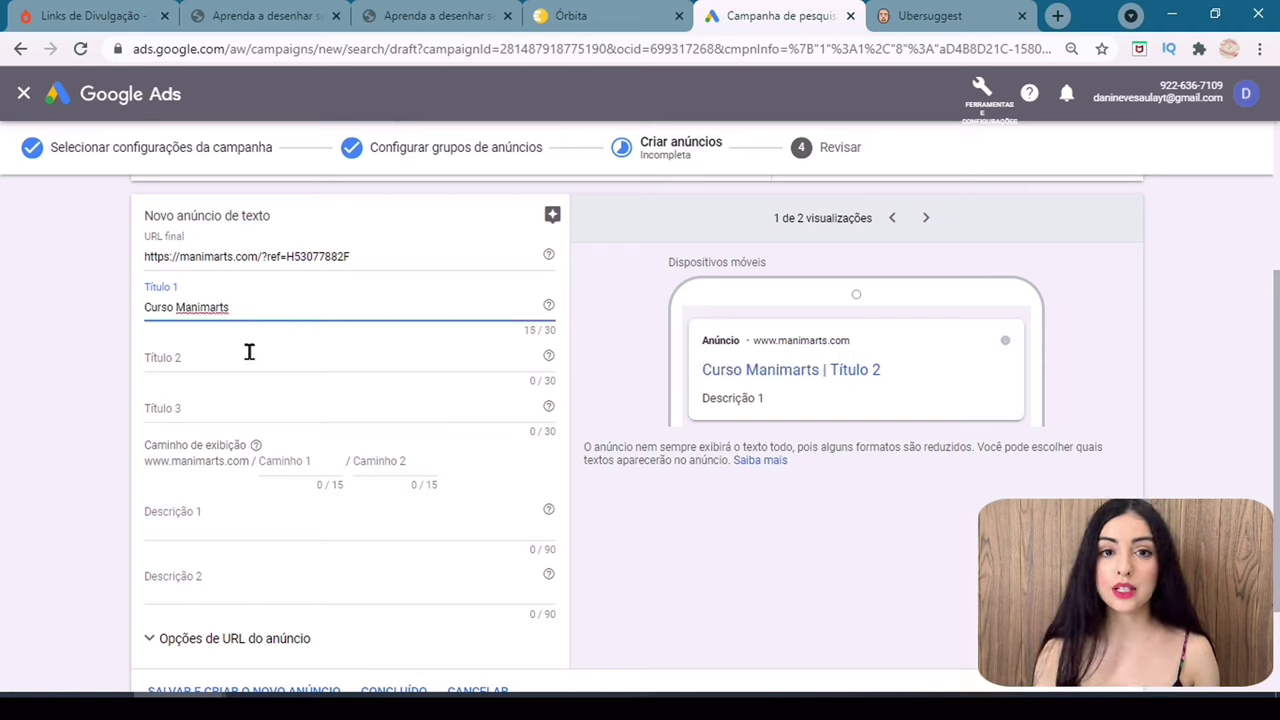
Enter "Faça Sua Inscrição Agora" as Título 2 of the text ad.
click(249, 354)
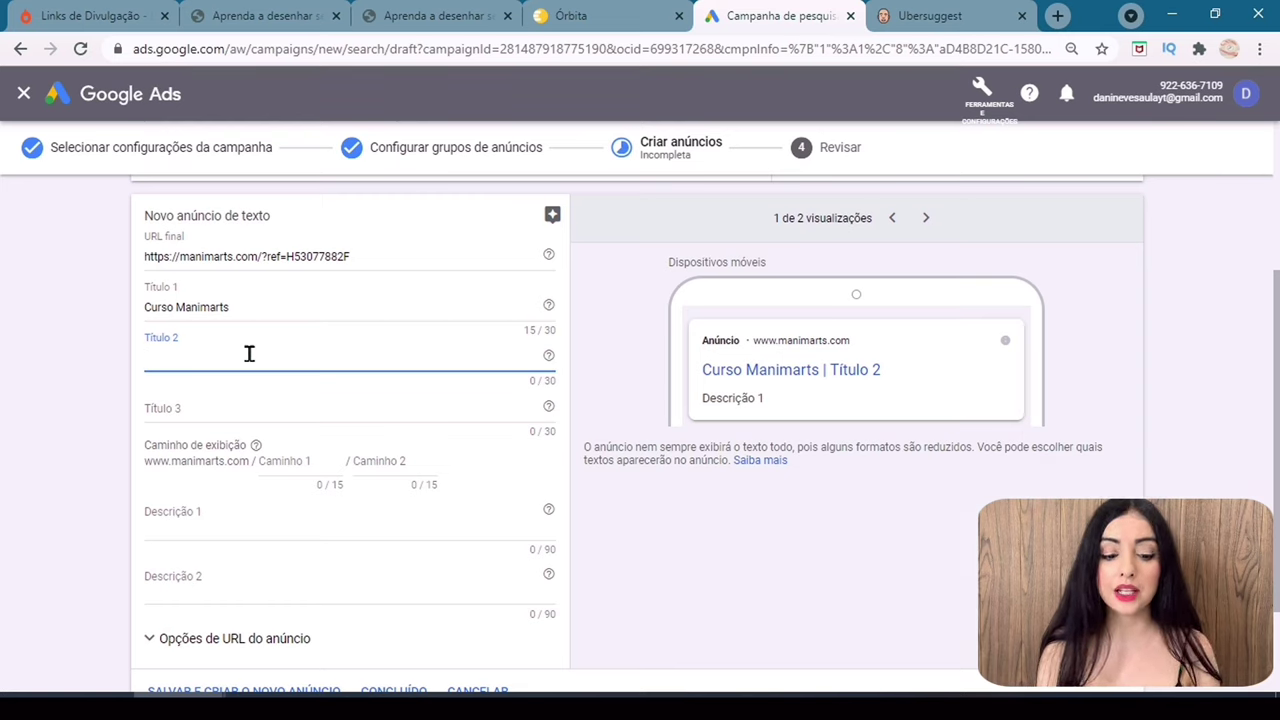
text(Faça seua)
key(BackSpace)
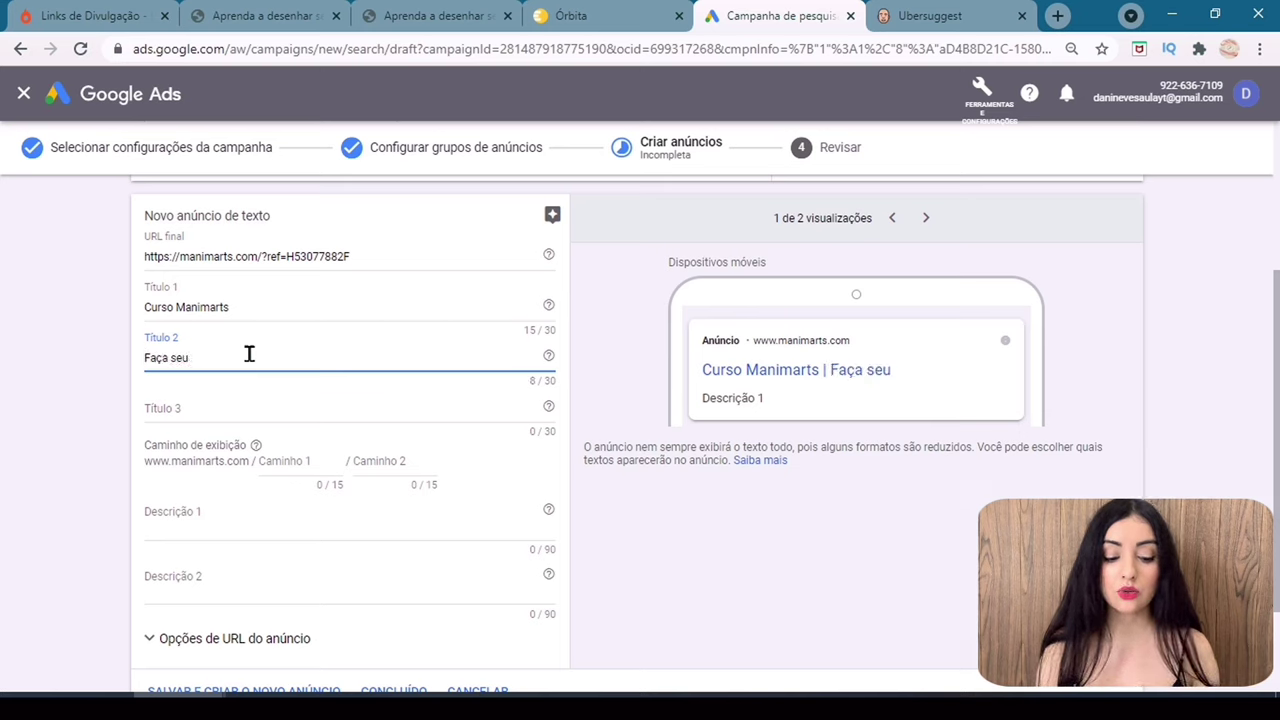
key(BackSpace)
key(BackSpace)
key(BackSpace)
text(Sua Inscrição Agora)
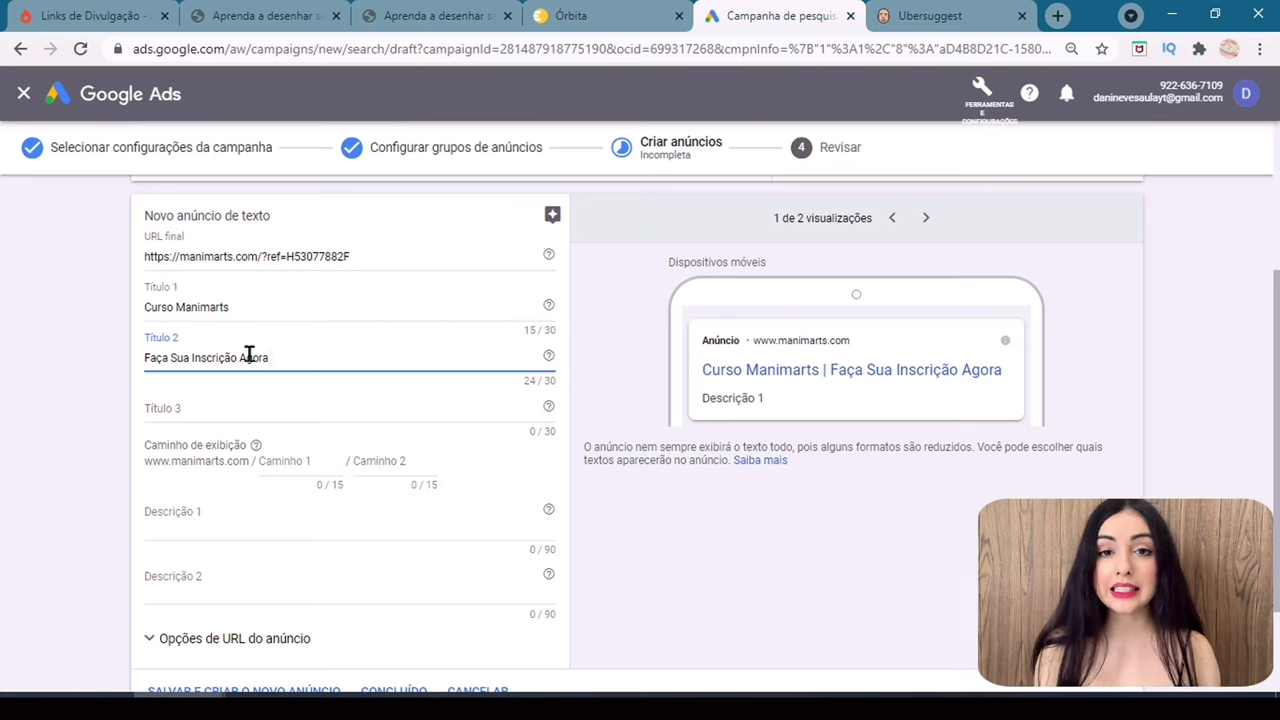
Check the instalment price on the sales page and enter "Hoje por Apenas 10× R$11,08" as Título 3.
click(230, 408)
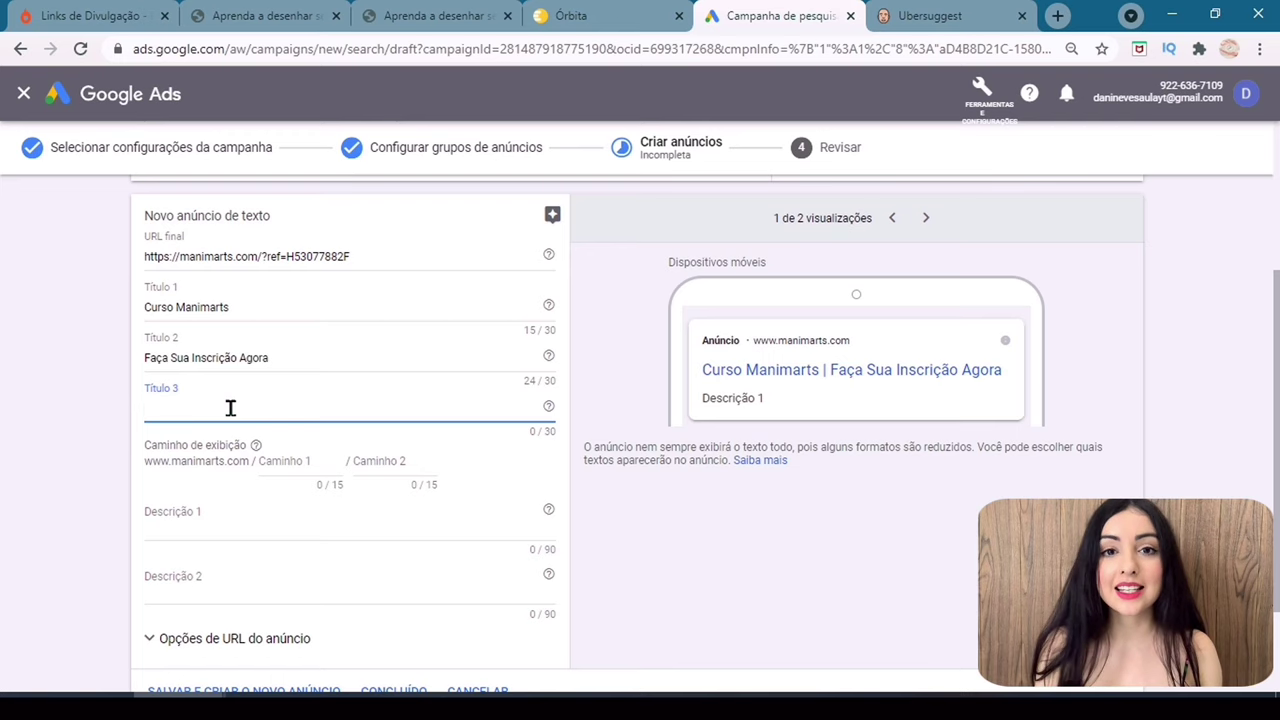
text(Ho)
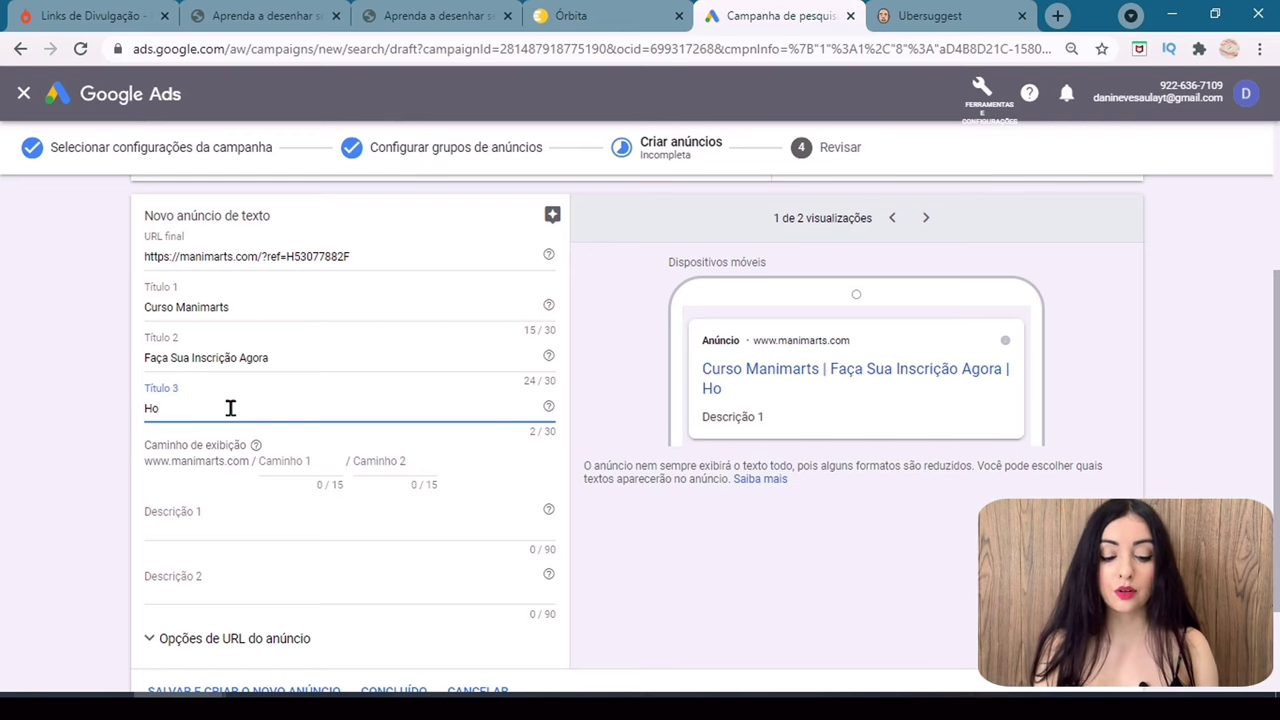
text(je por Apenas R$)
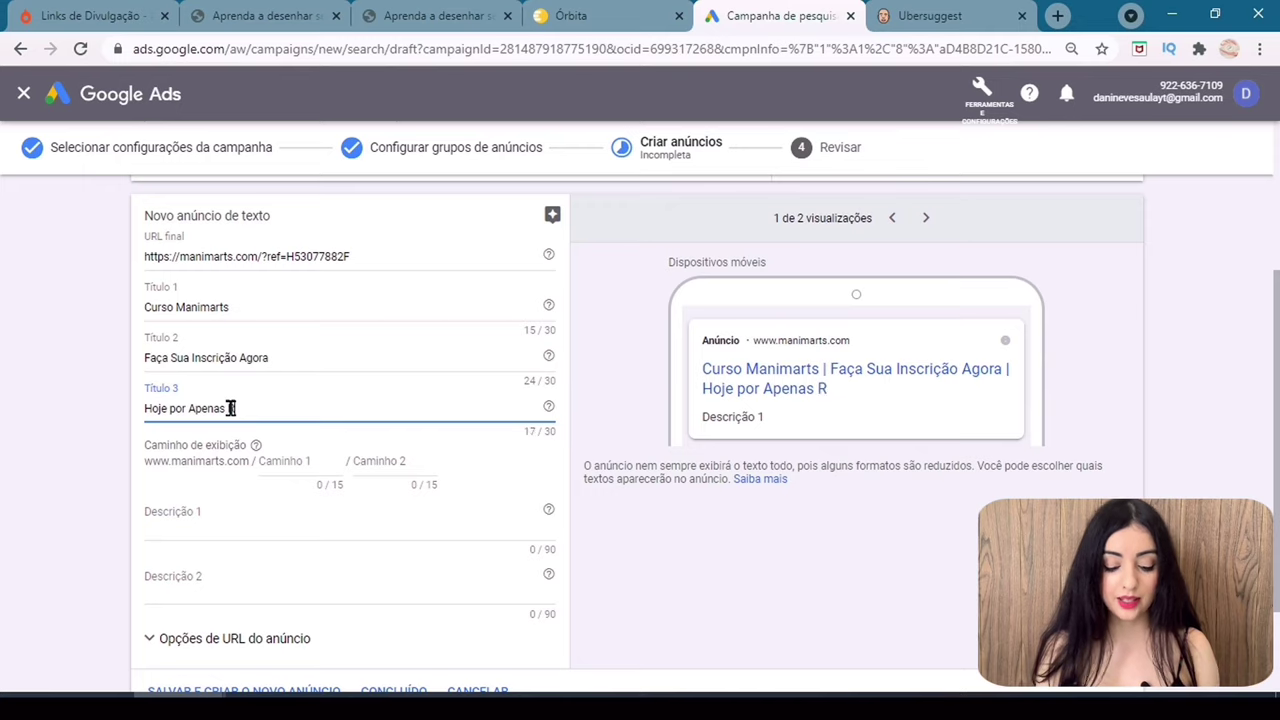
click(435, 15)
drag(610, 432, 775, 430)
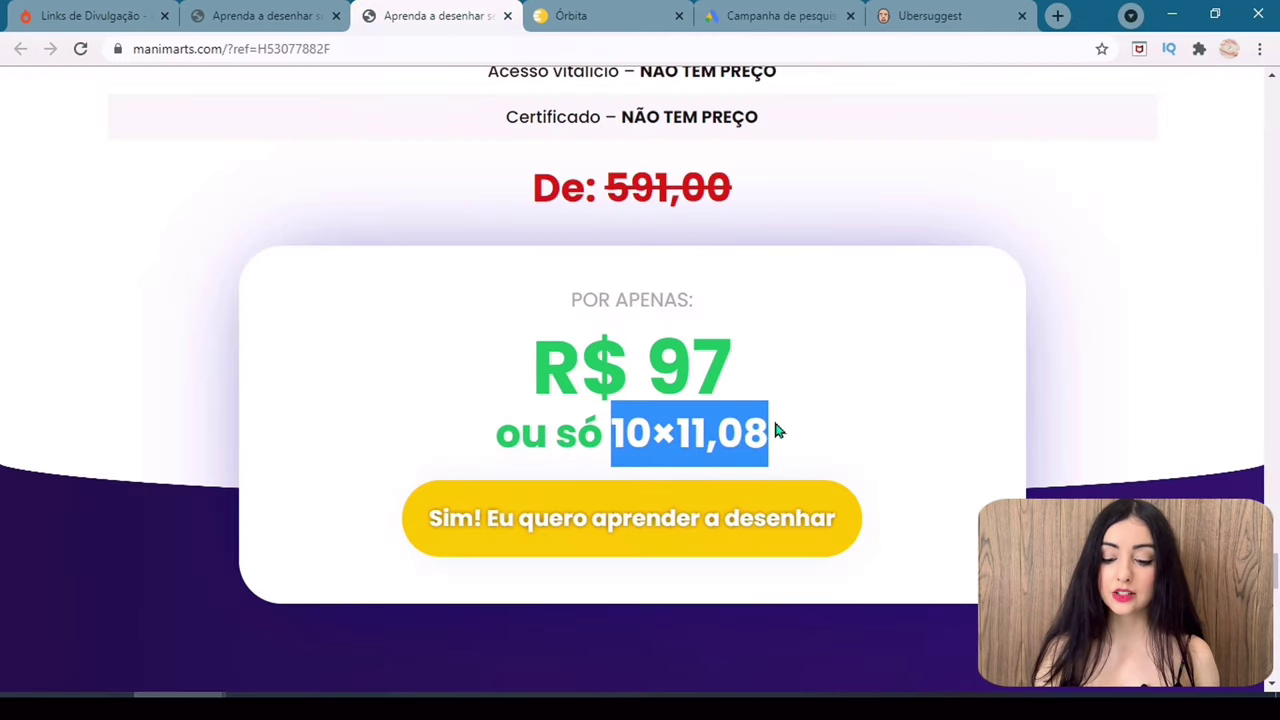
click(729, 12)
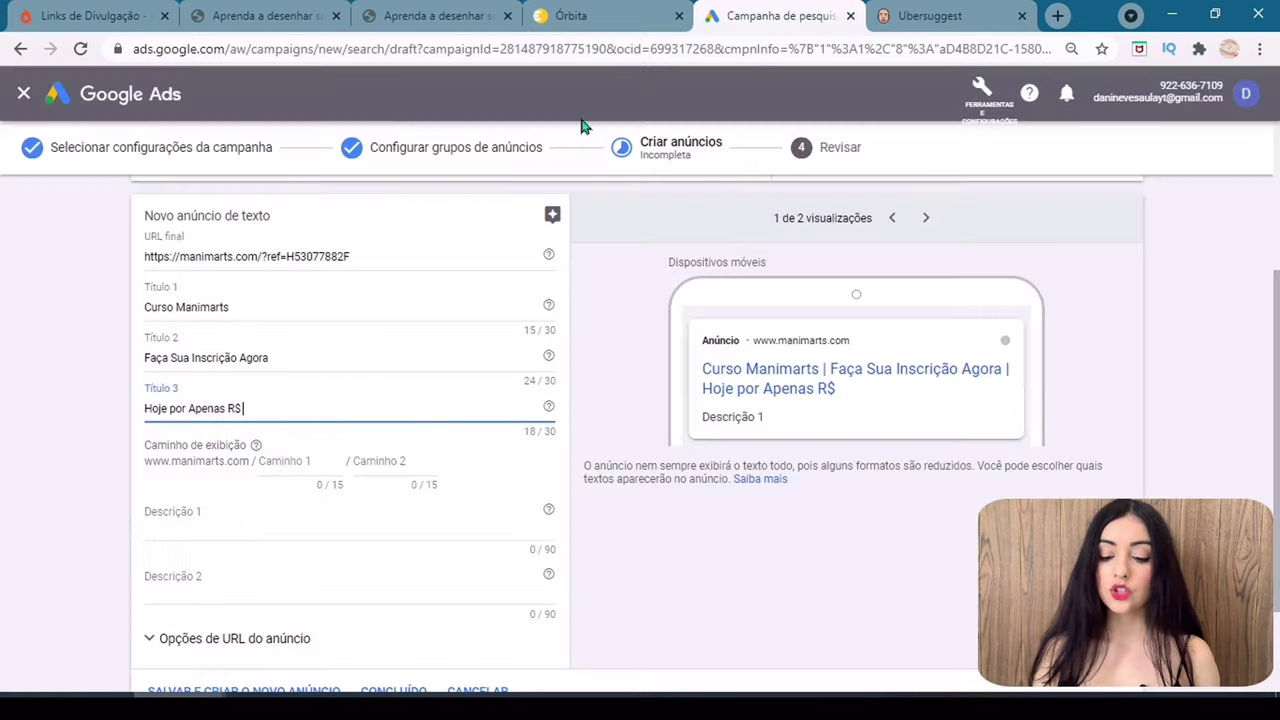
key(BackSpace)
key(BackSpace)
text(10× R$11,08)
key(Tab)
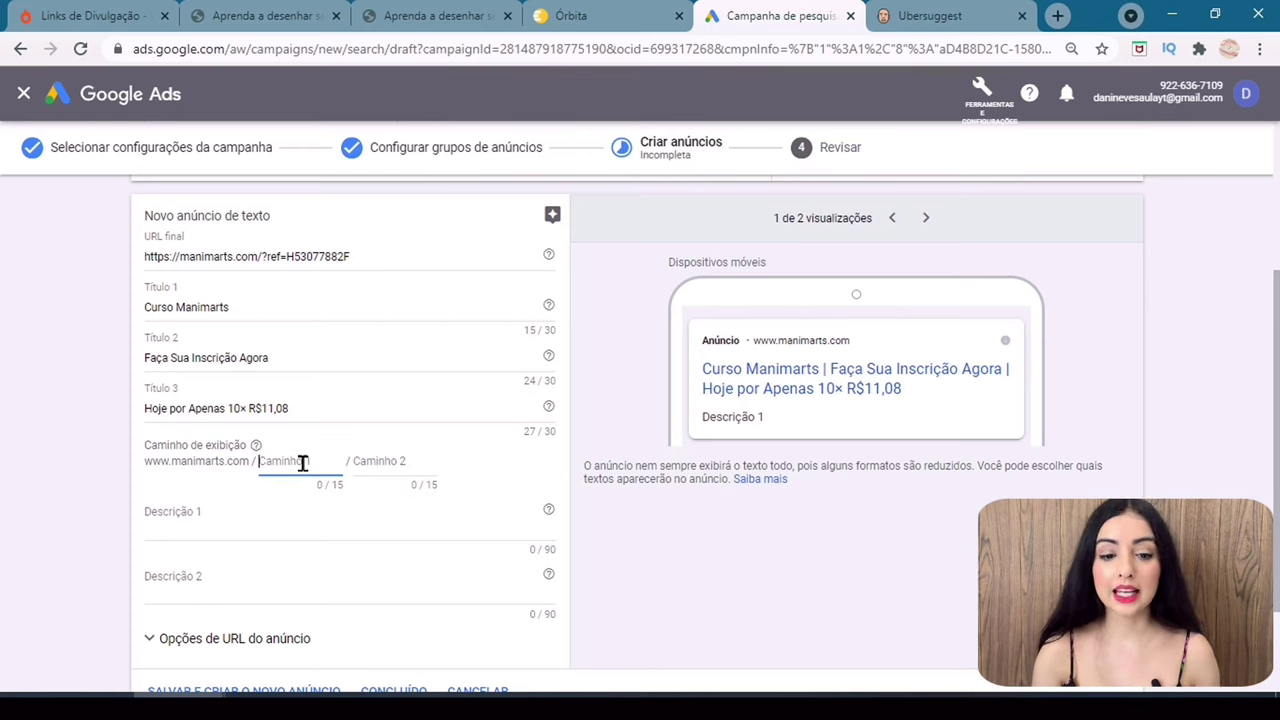
Set the ad's display path to "Site-Oficial" for Caminho 1 and "Inscrições" for Caminho 2.
text(st)
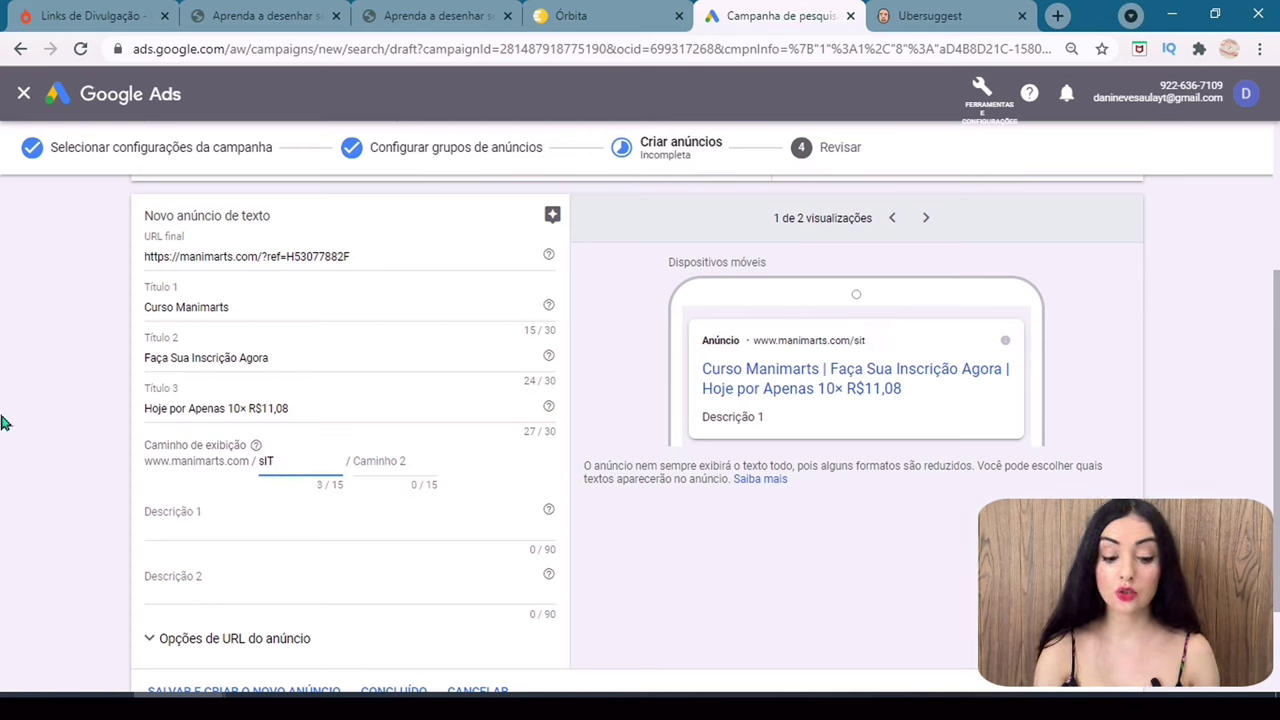
key(BackSpace)
key(BackSpace)
text(so)
key(BackSpace)
text(ite-Oficial)
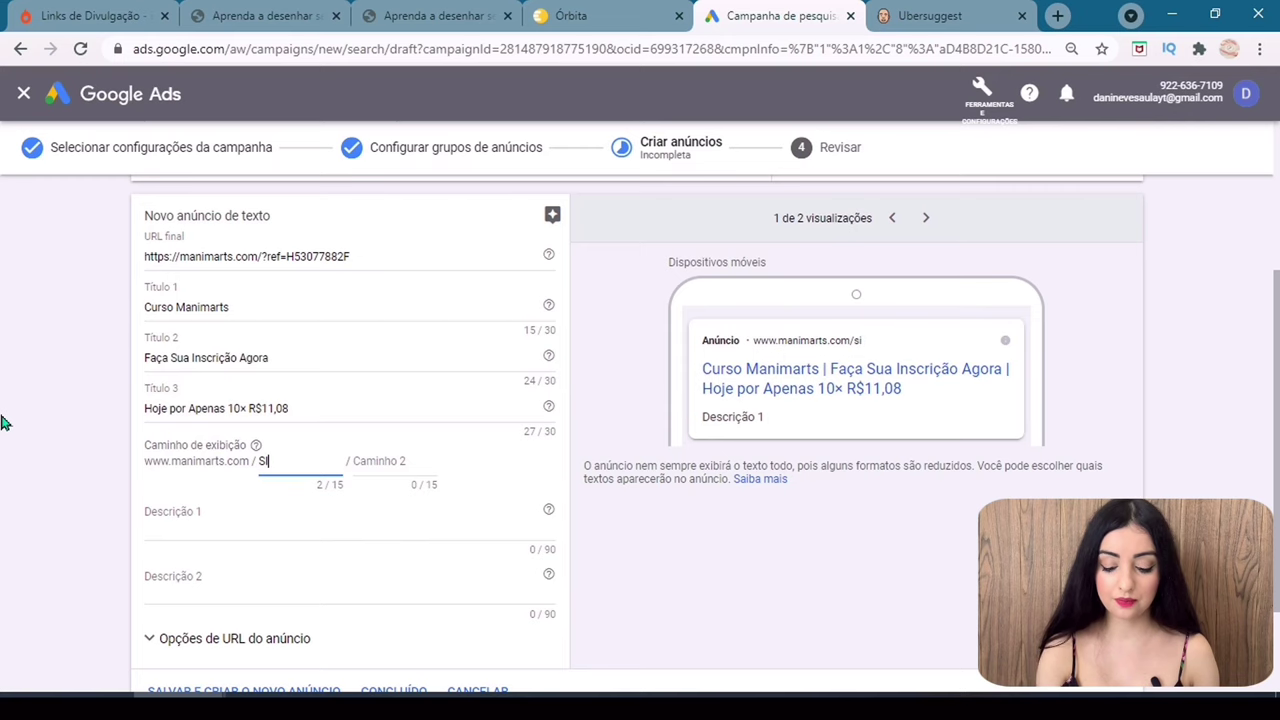
click(380, 460)
text(Inscrições)
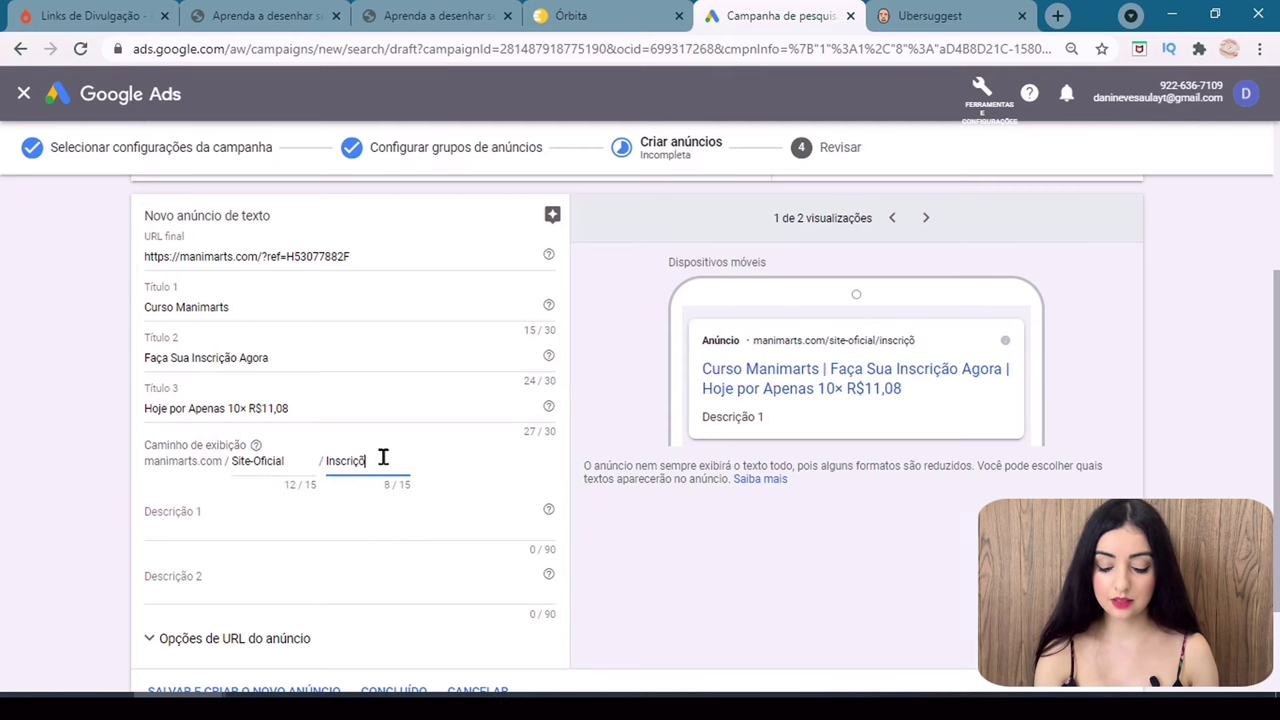
Copy the sales page headline from "Aprenda a desenhar" through "SEM ENROLAÇÃO" and paste it as Descrição 1 of the text ad.
scroll(370, 441, down, 1)
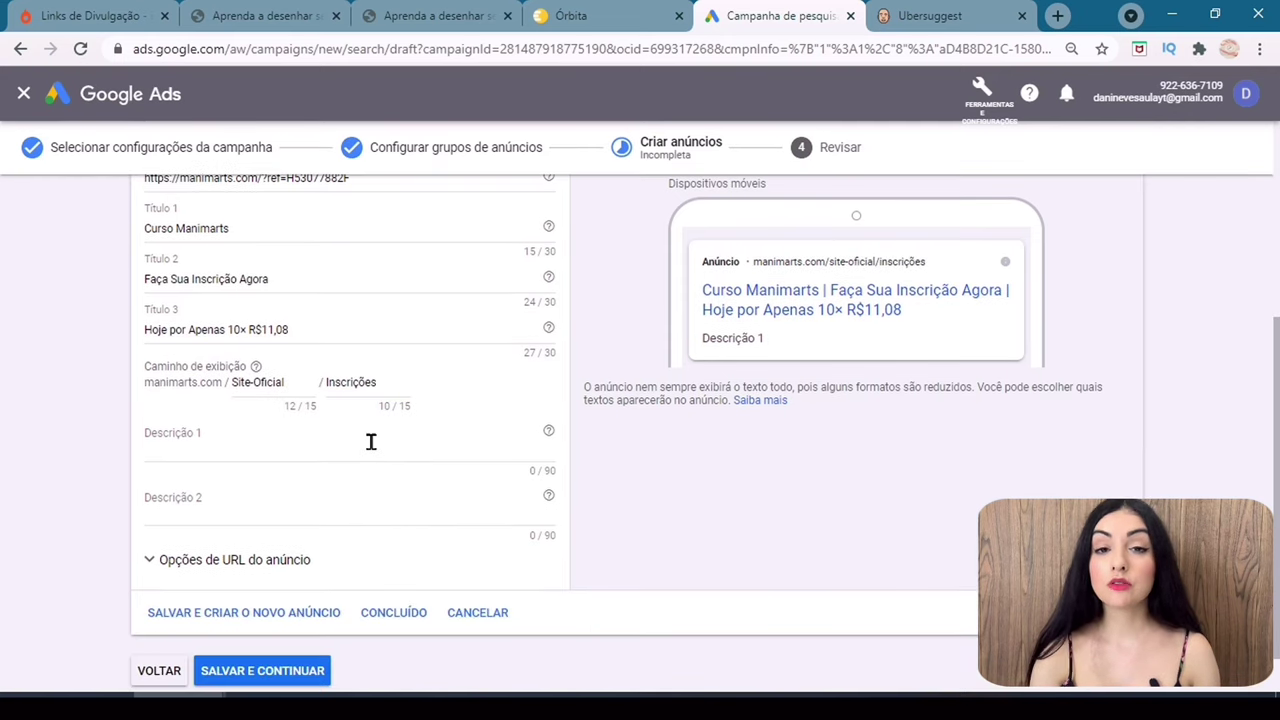
click(428, 14)
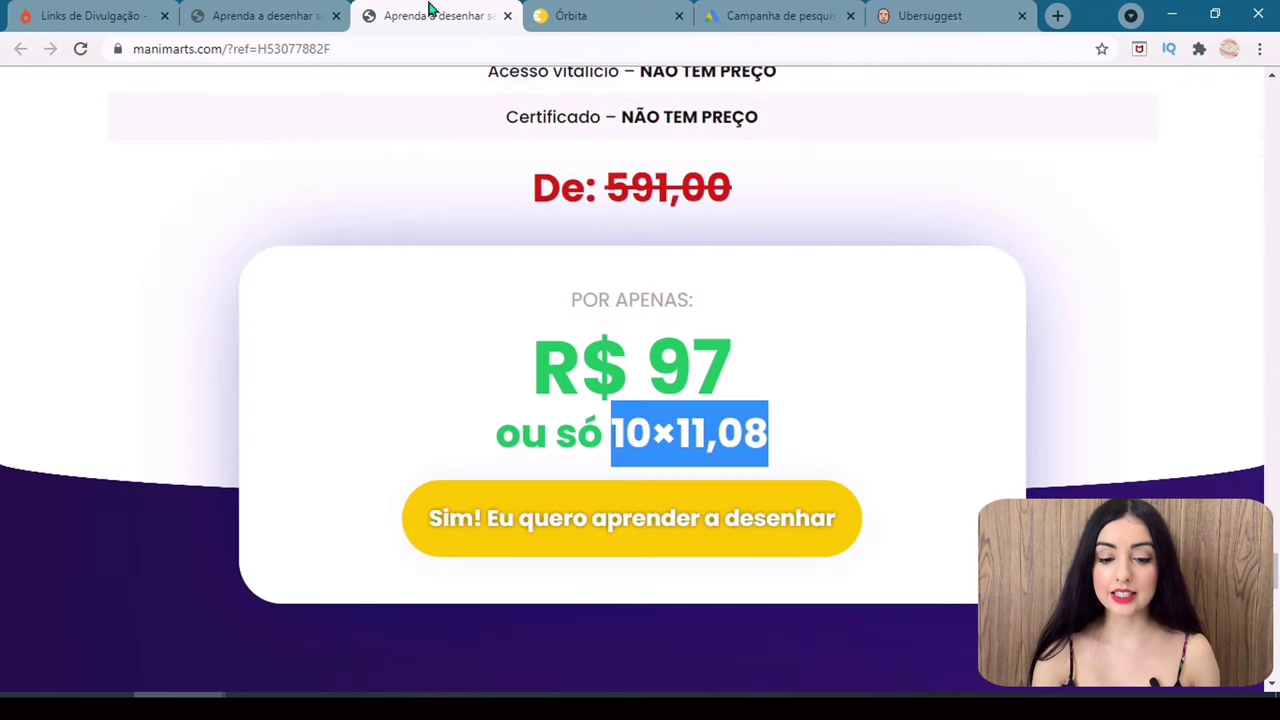
scroll(497, 183, up, 20)
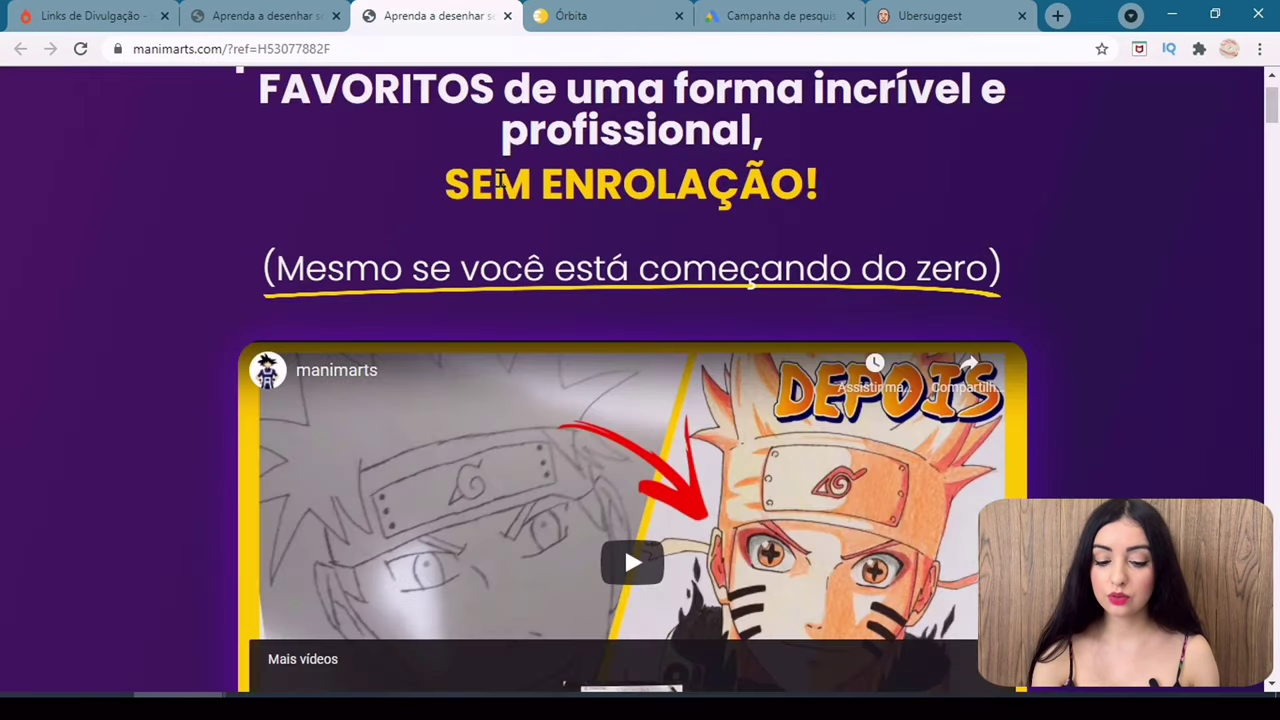
scroll(497, 183, up, 1)
drag(204, 142, 804, 280)
key(ctrl+c)
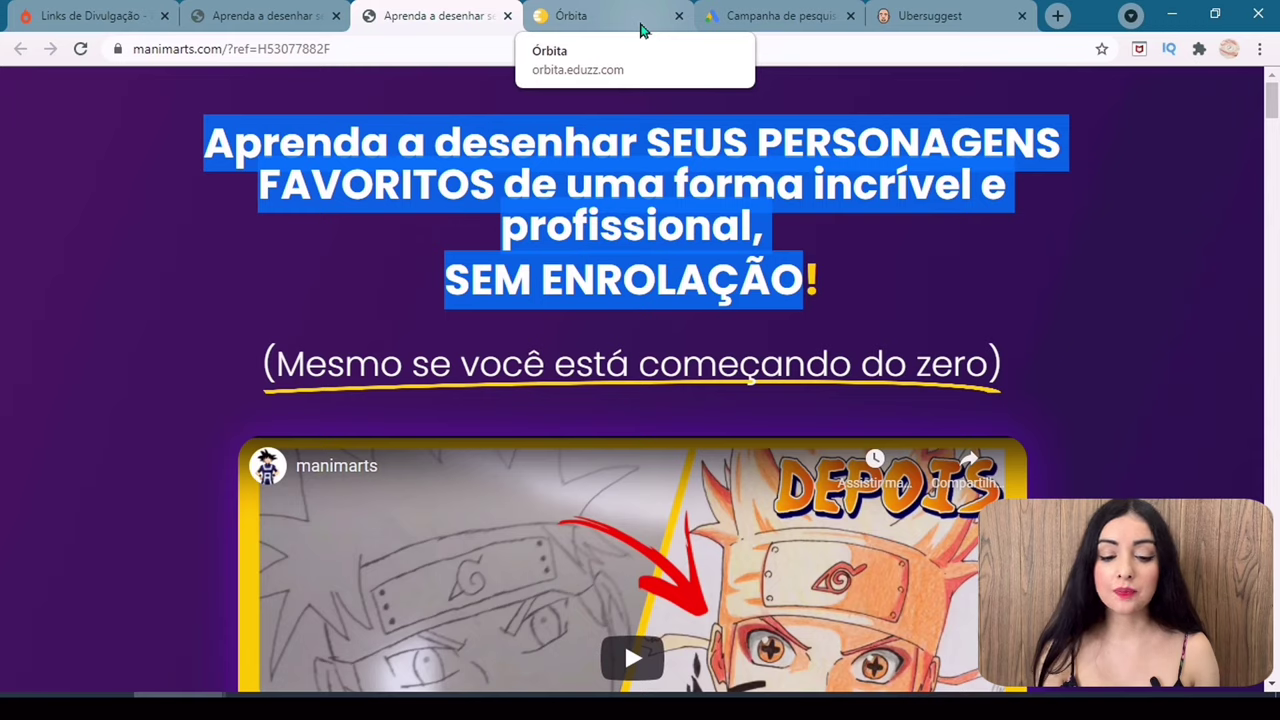
click(775, 16)
right_click(318, 449)
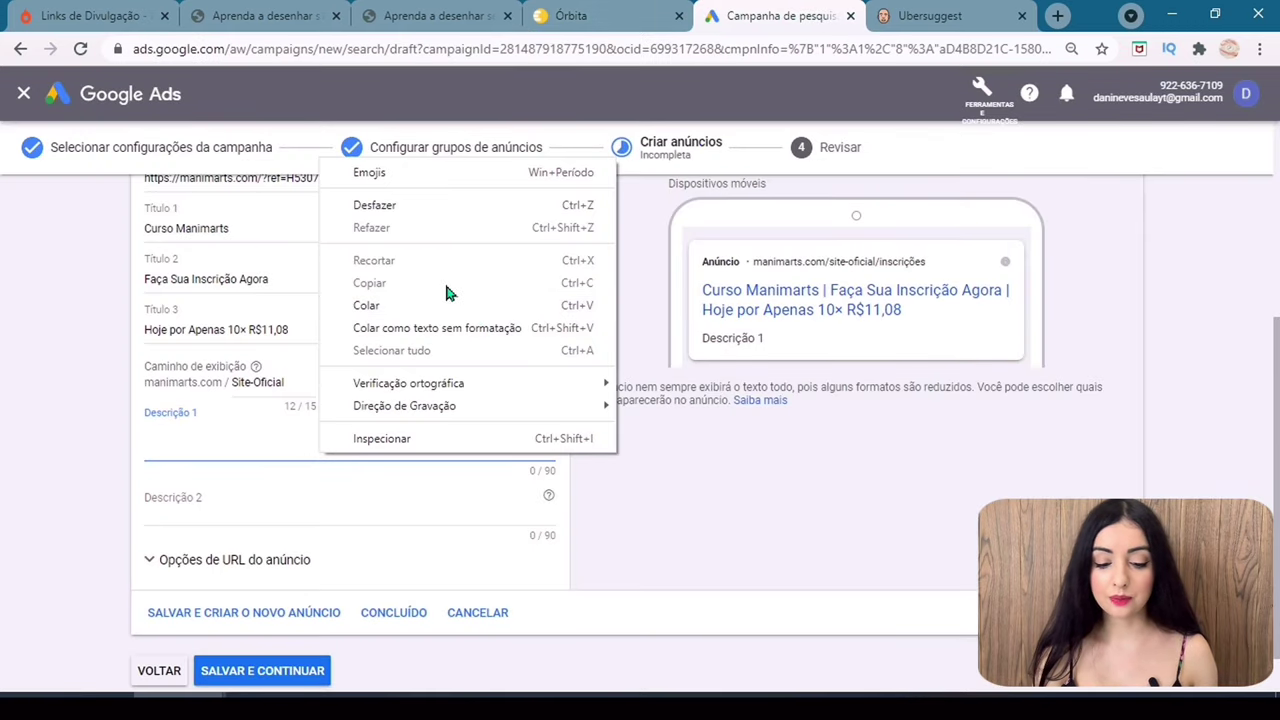
click(440, 305)
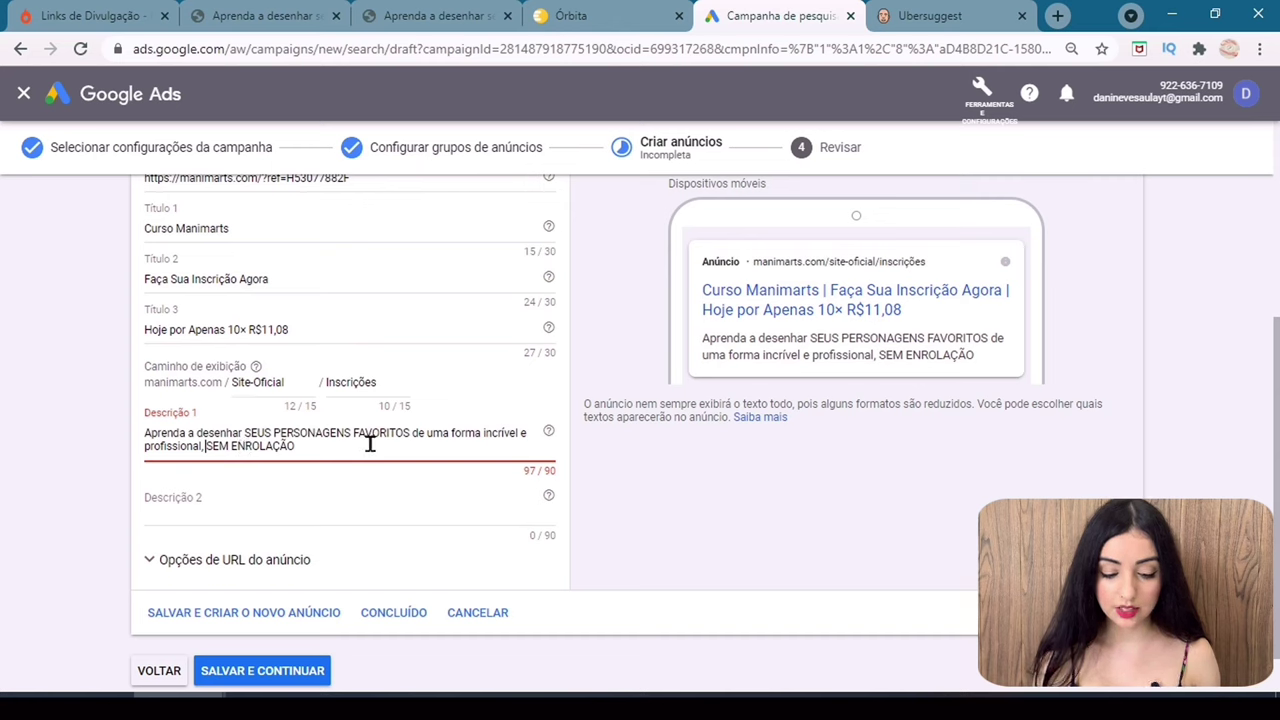
Remove "SEM ENROLAÇÃO" and the comma before it from the end of Descrição 1.
drag(383, 445, 206, 446)
key(BackSpace)
key(BackSpace)
key(BackSpace)
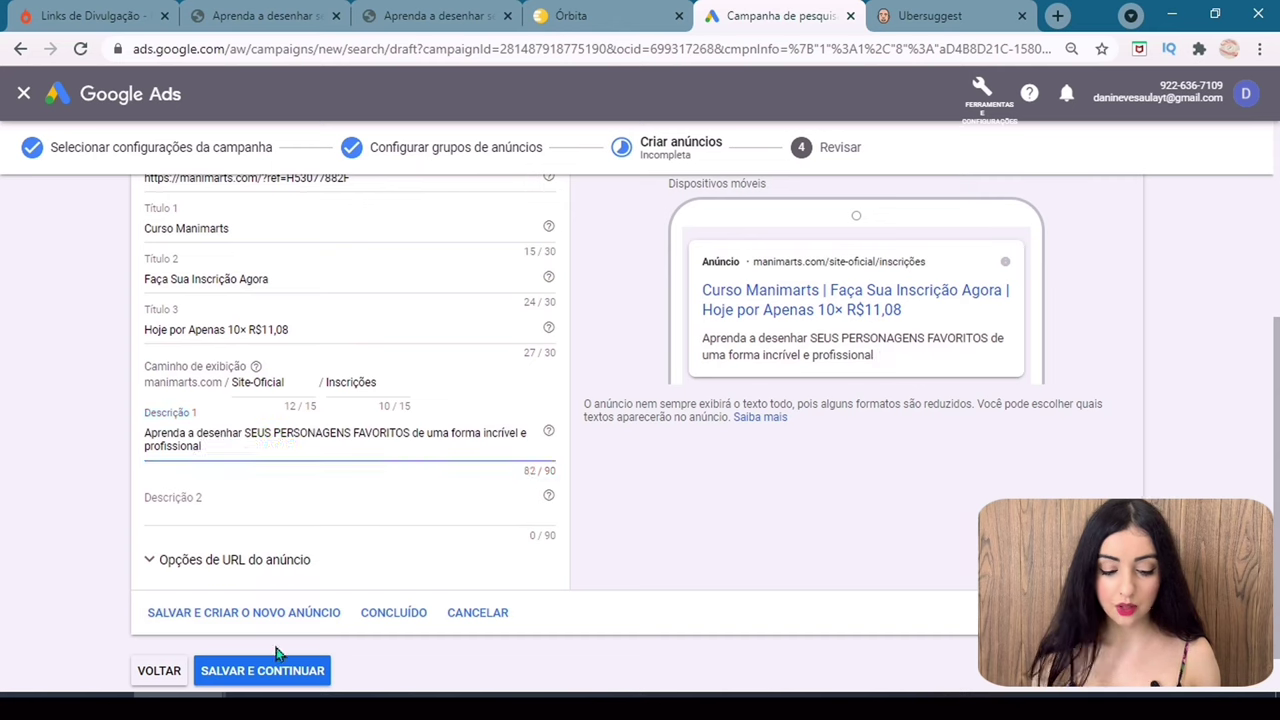
Recapitalise Descrição 1 to read "Aprenda a Desenhar Seus Personagens Favoritos de uma Forma Incrível e Profissional".
click(203, 433)
key(BackSpace)
text(D)
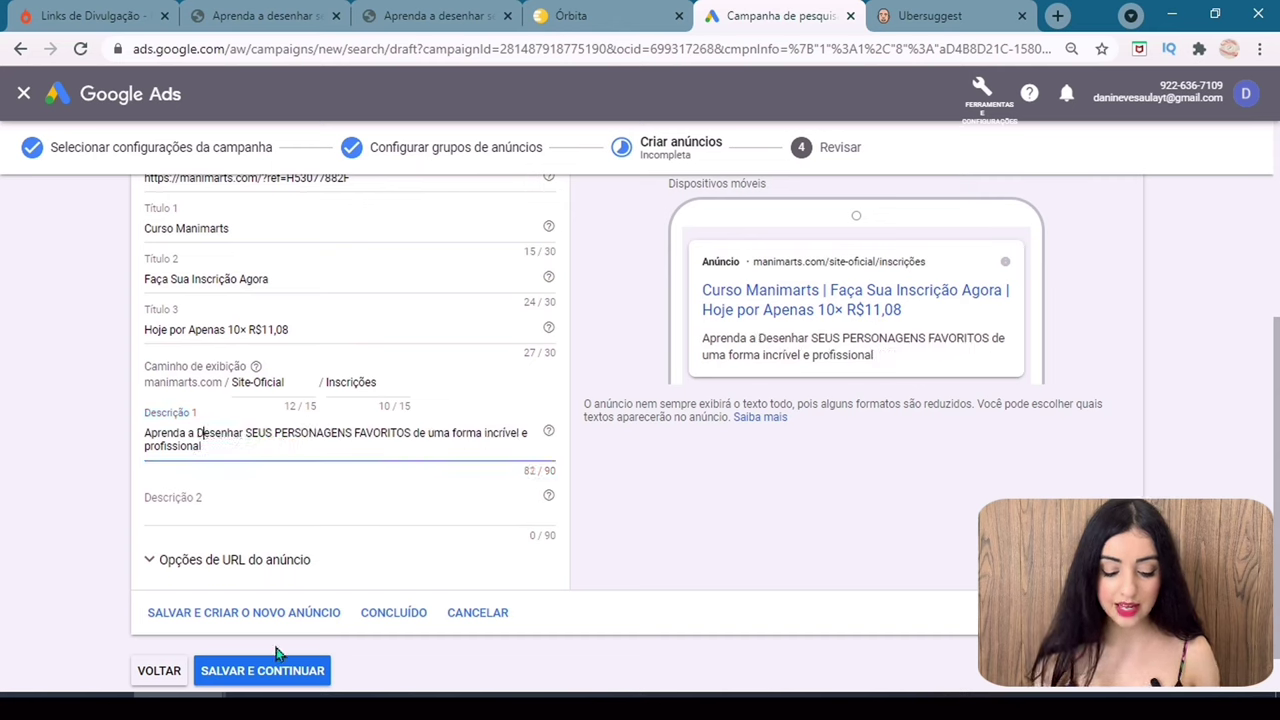
double_click(266, 436)
text(Seus)
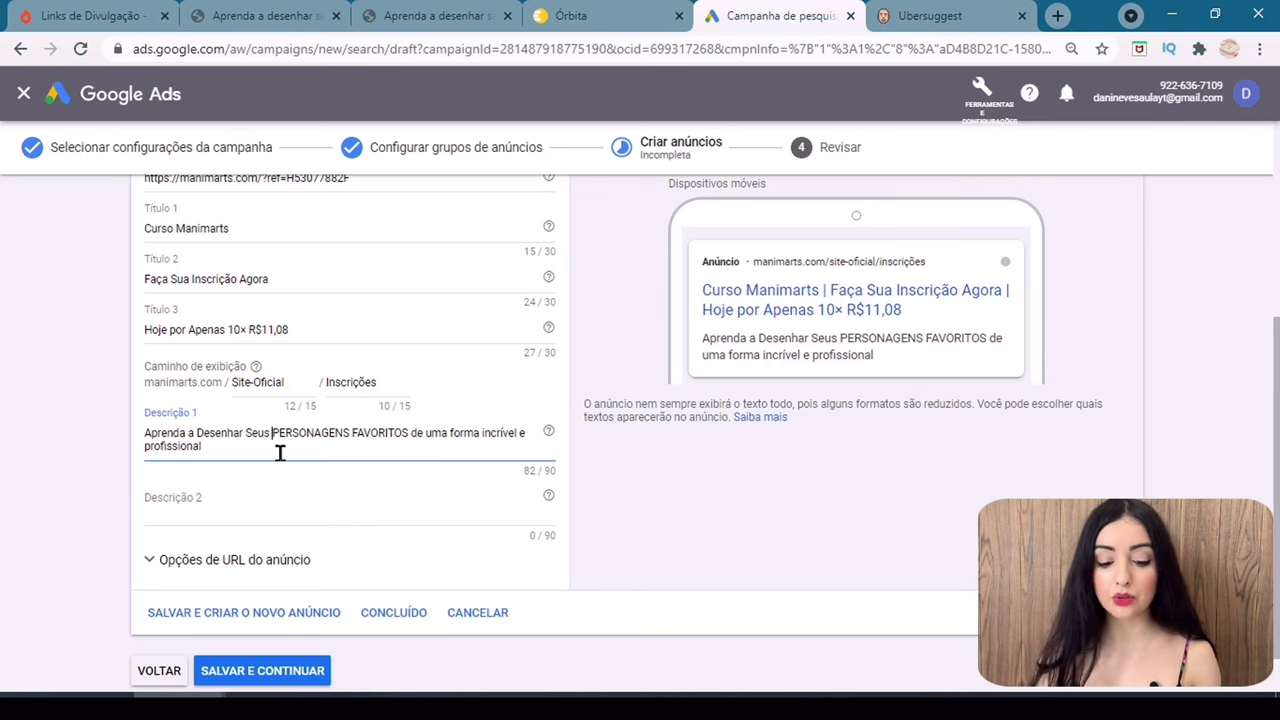
double_click(316, 433)
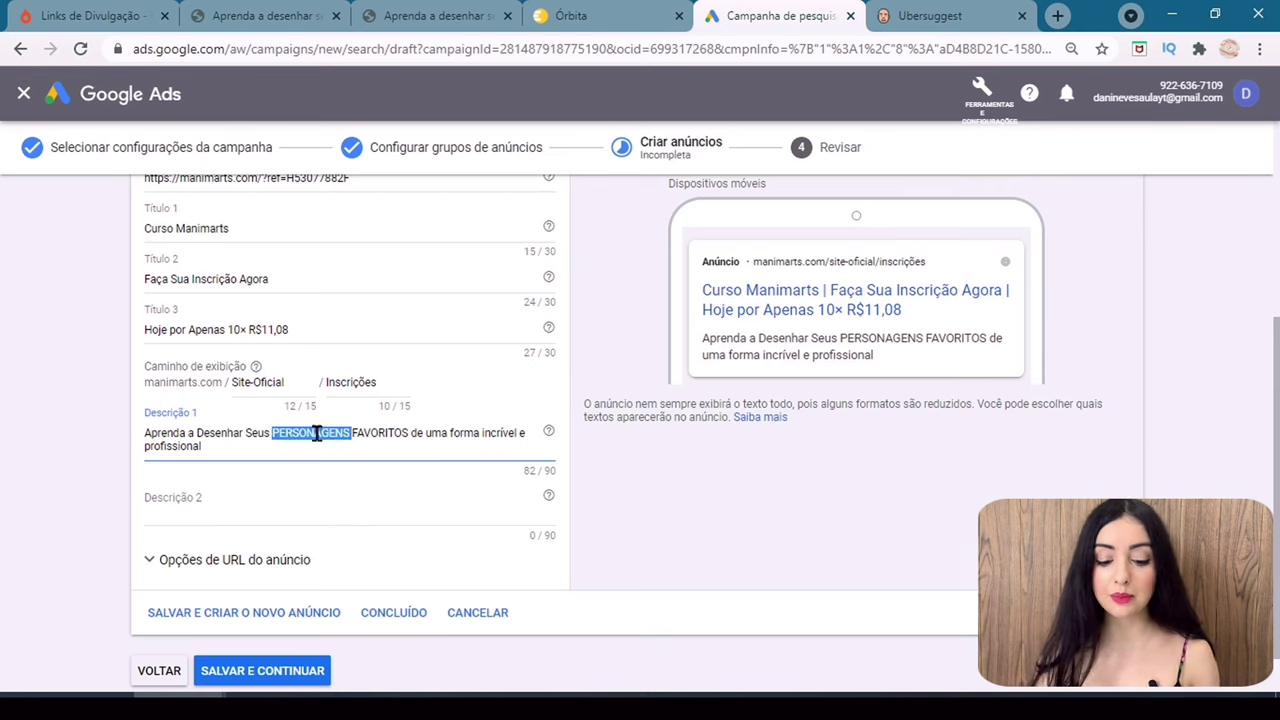
text(Personagens)
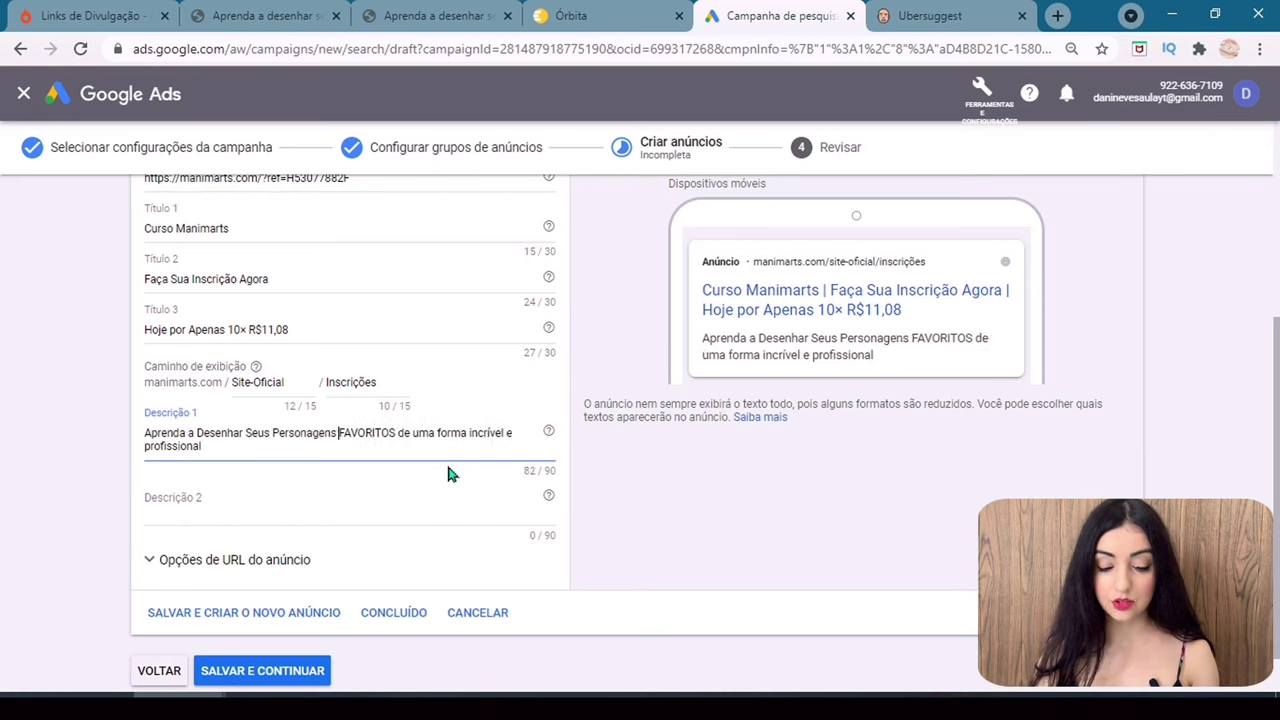
double_click(352, 432)
text(Favor)
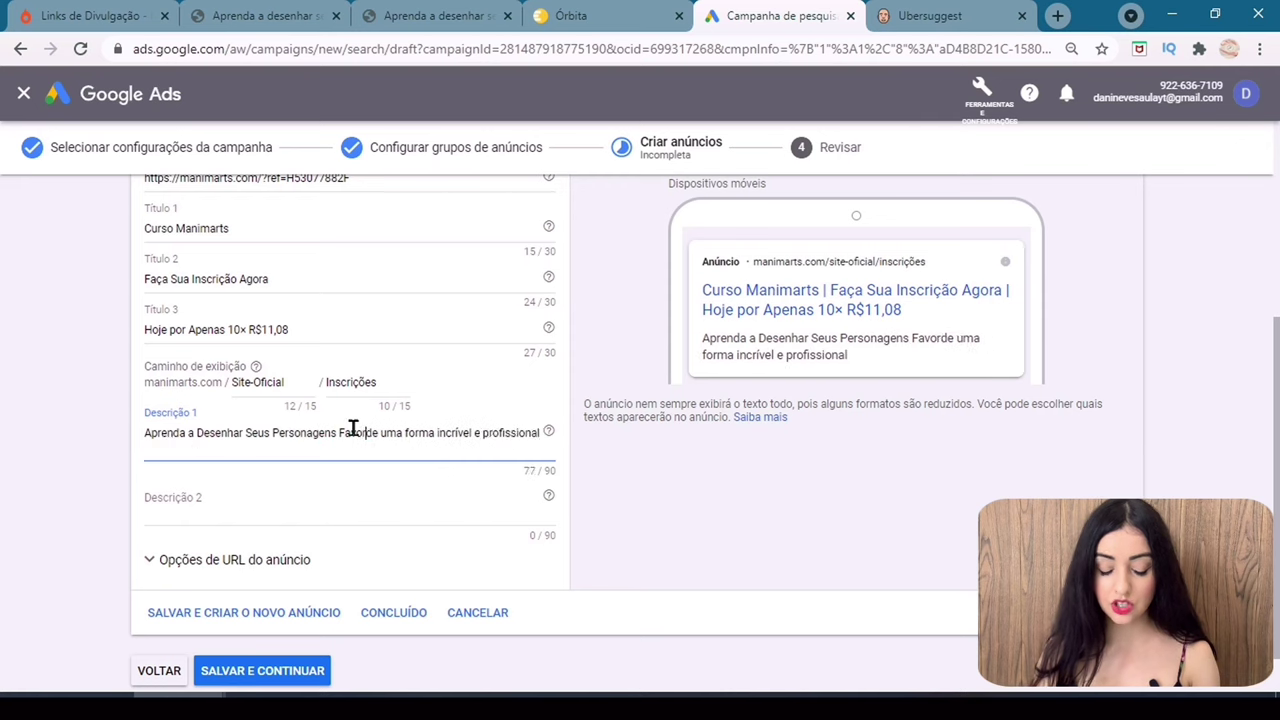
text(itos)
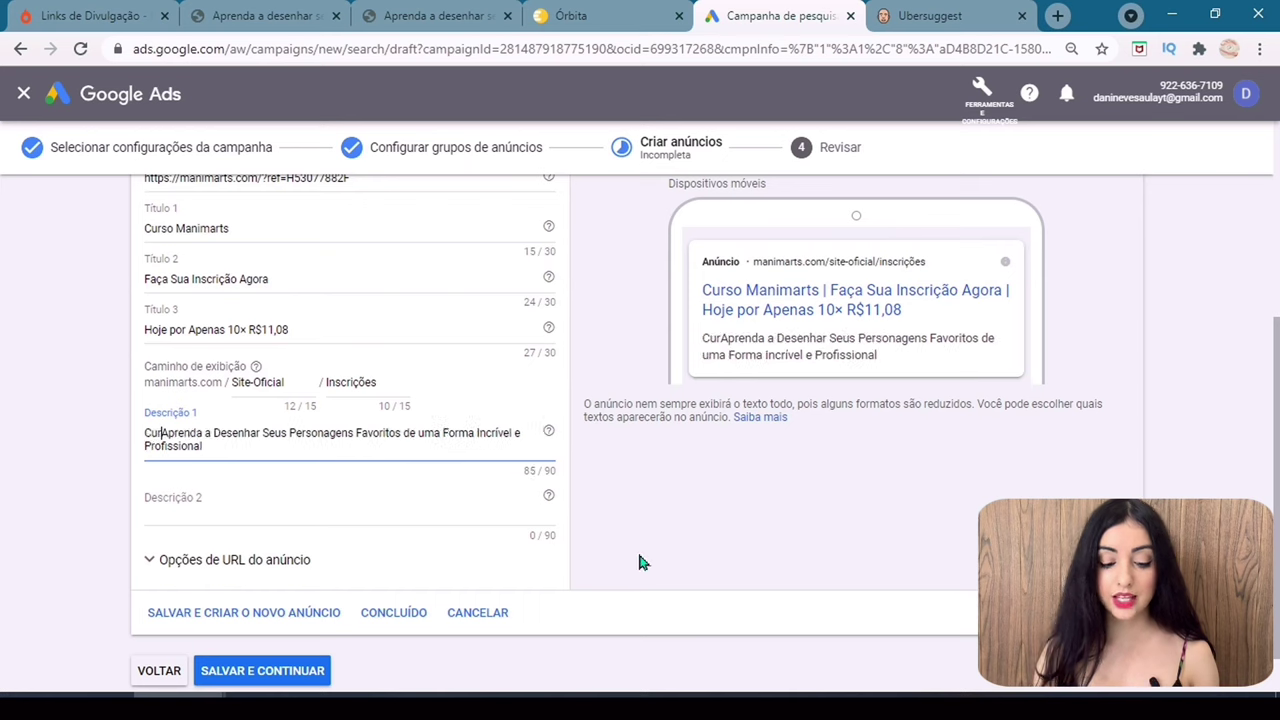
Reword Descrição 1 as "Manimarts - Aprenda a Desenhar Seus Personagens Favoritos de Forma Incrível e Profissional".
text(Curso)
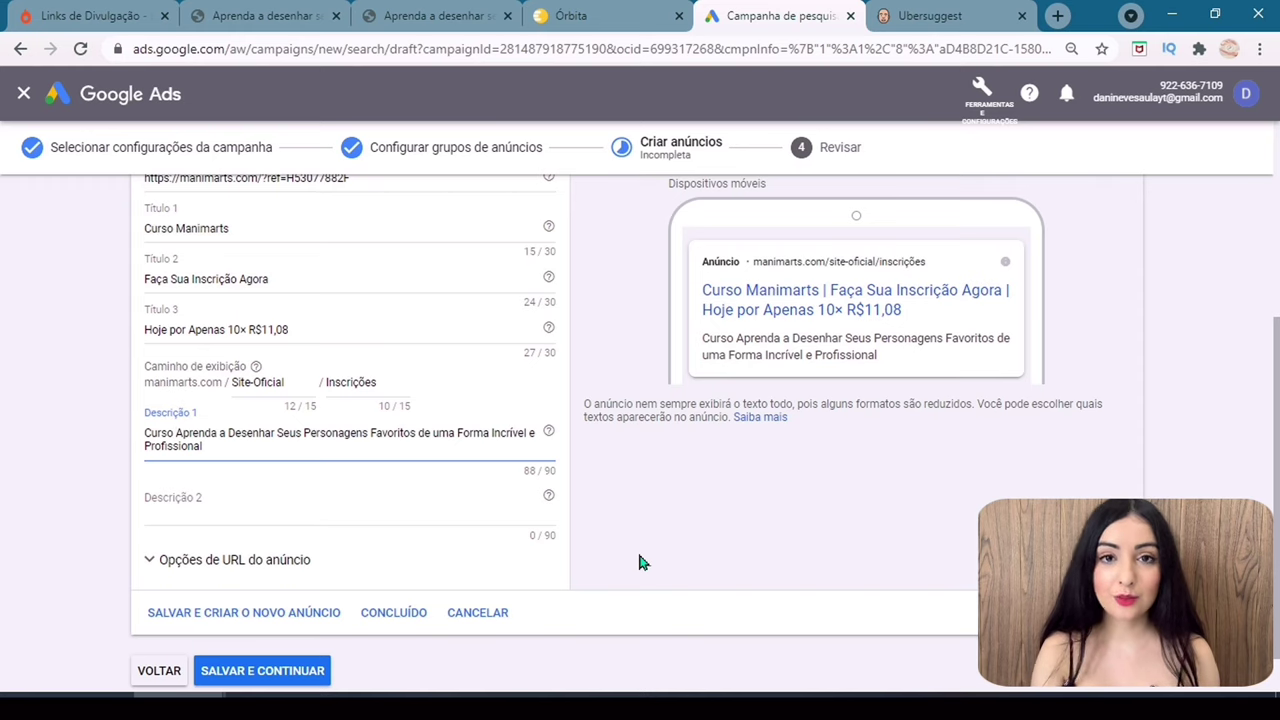
click(639, 556)
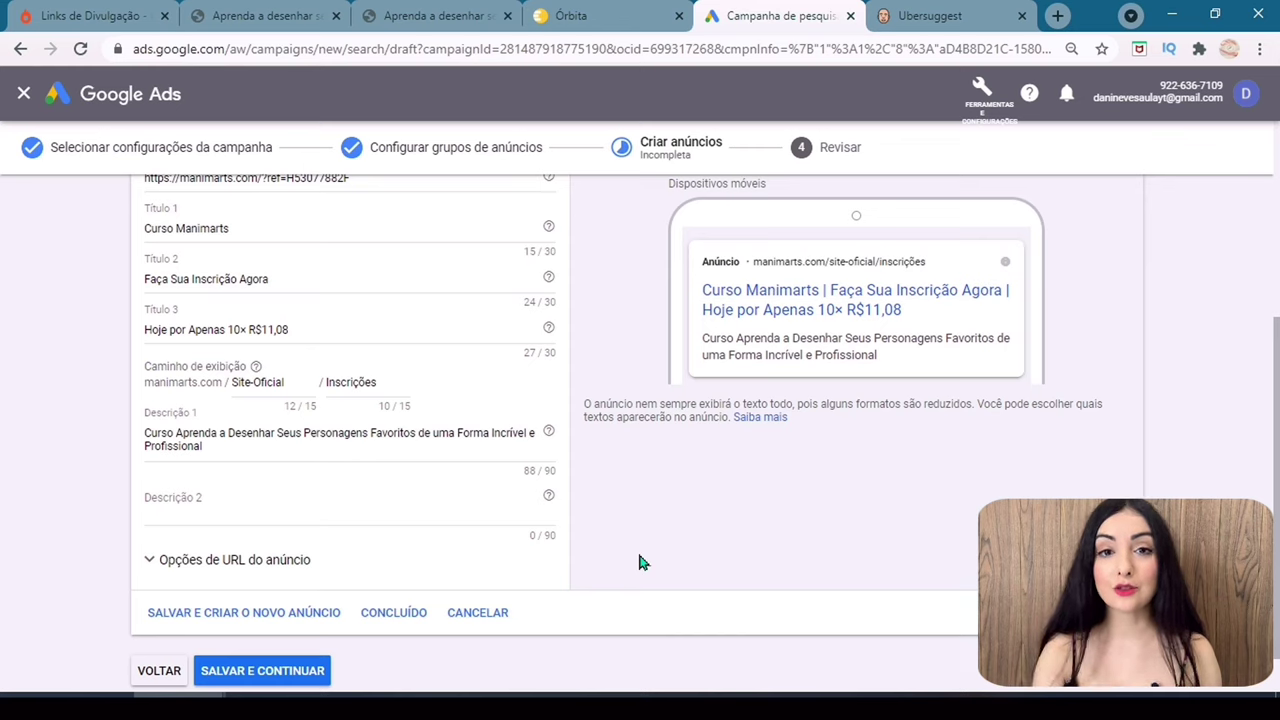
click(146, 436)
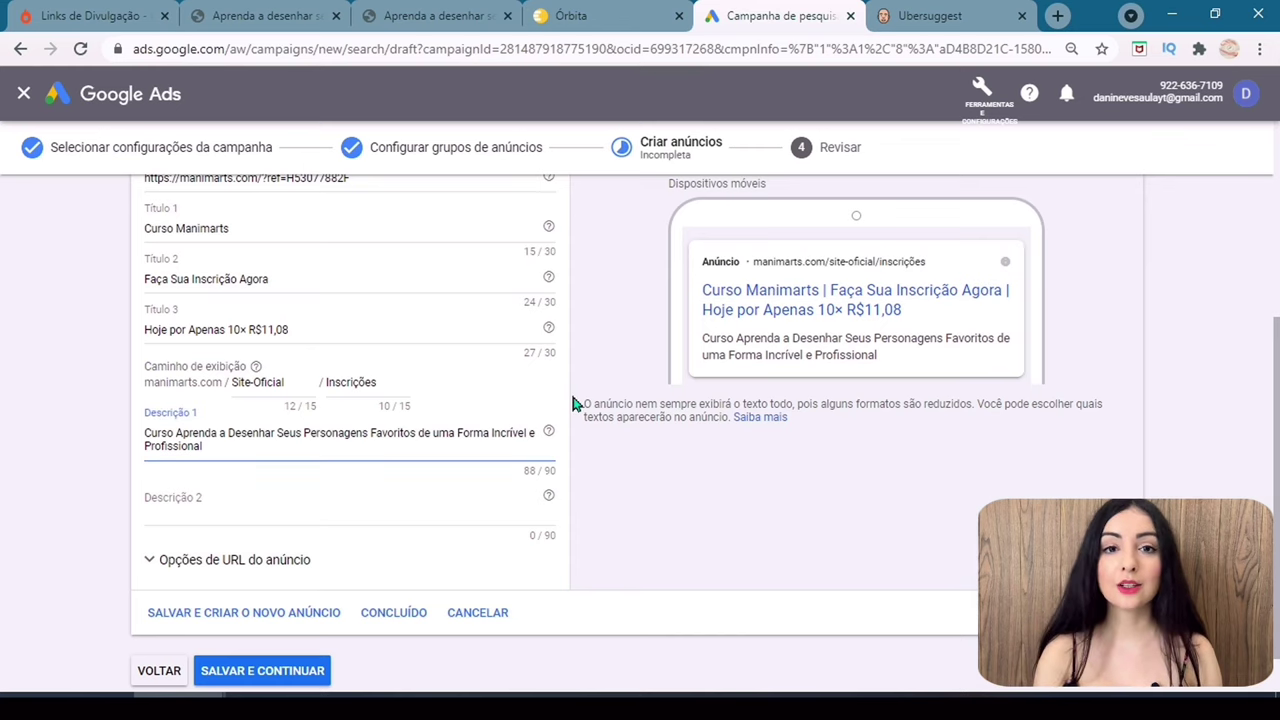
text(Manimarts -)
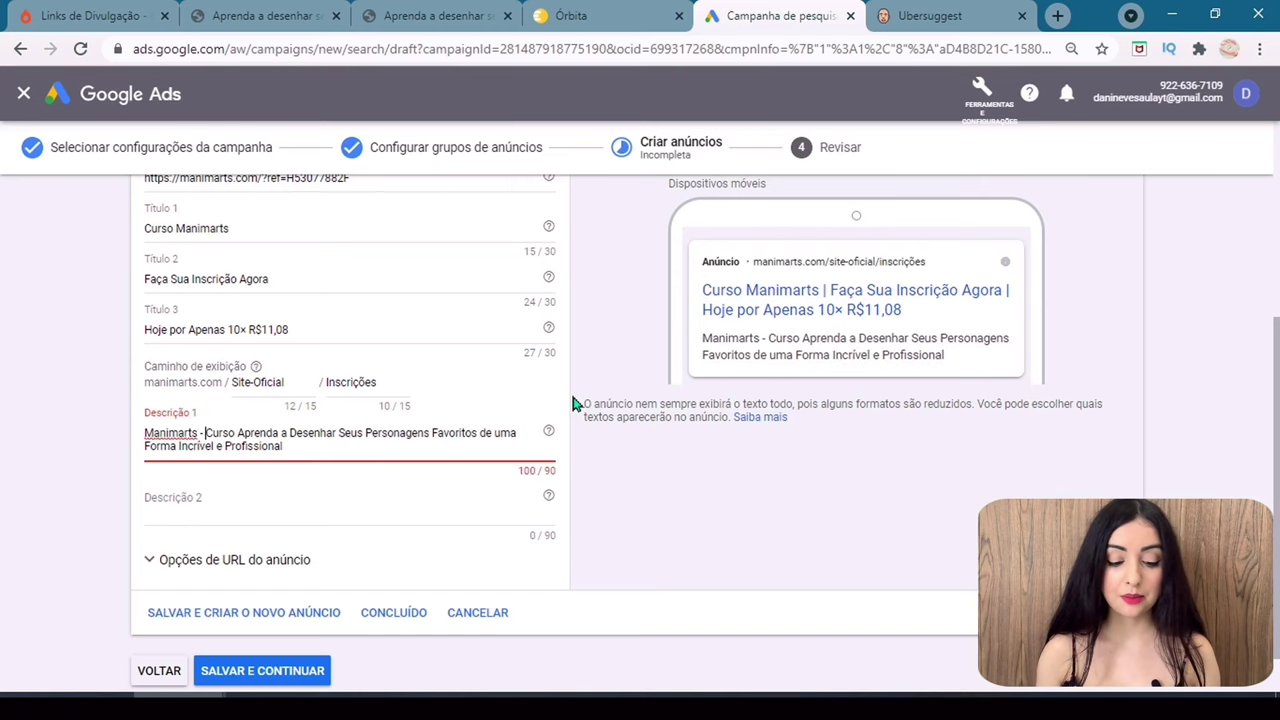
shift+click(277, 443)
text(Aprenda a Desenhar Seus Personagens Favoritos de Forma Incrível e Profissional)
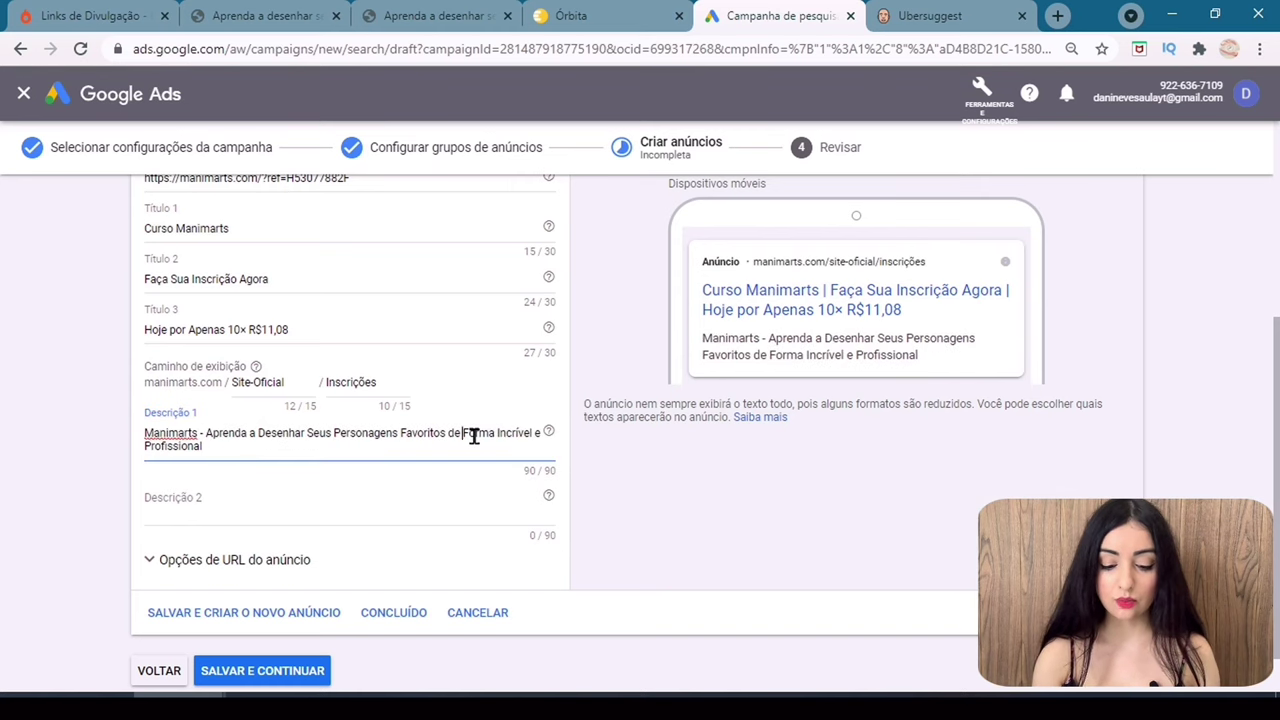
Enter "Inscreva-se Hoje no Manimarts por Apenas 10x R$11,08" as Descrição 2.
click(264, 503)
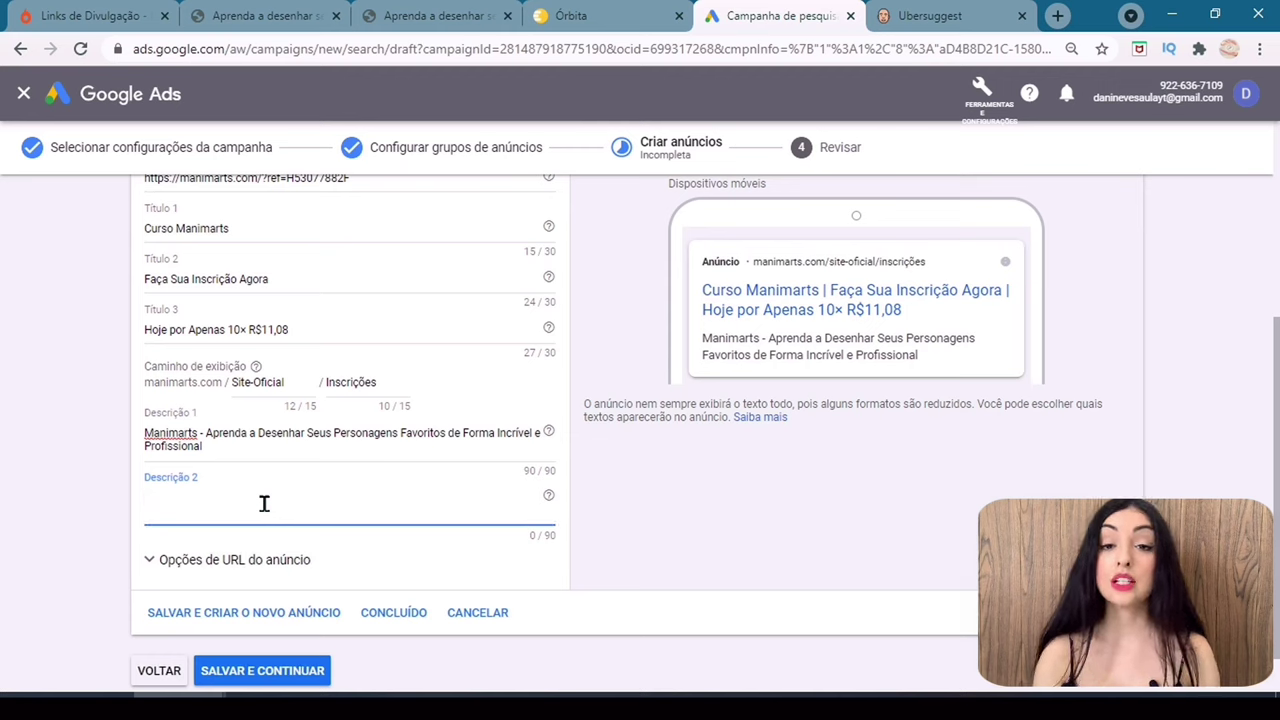
text(Inscrev)
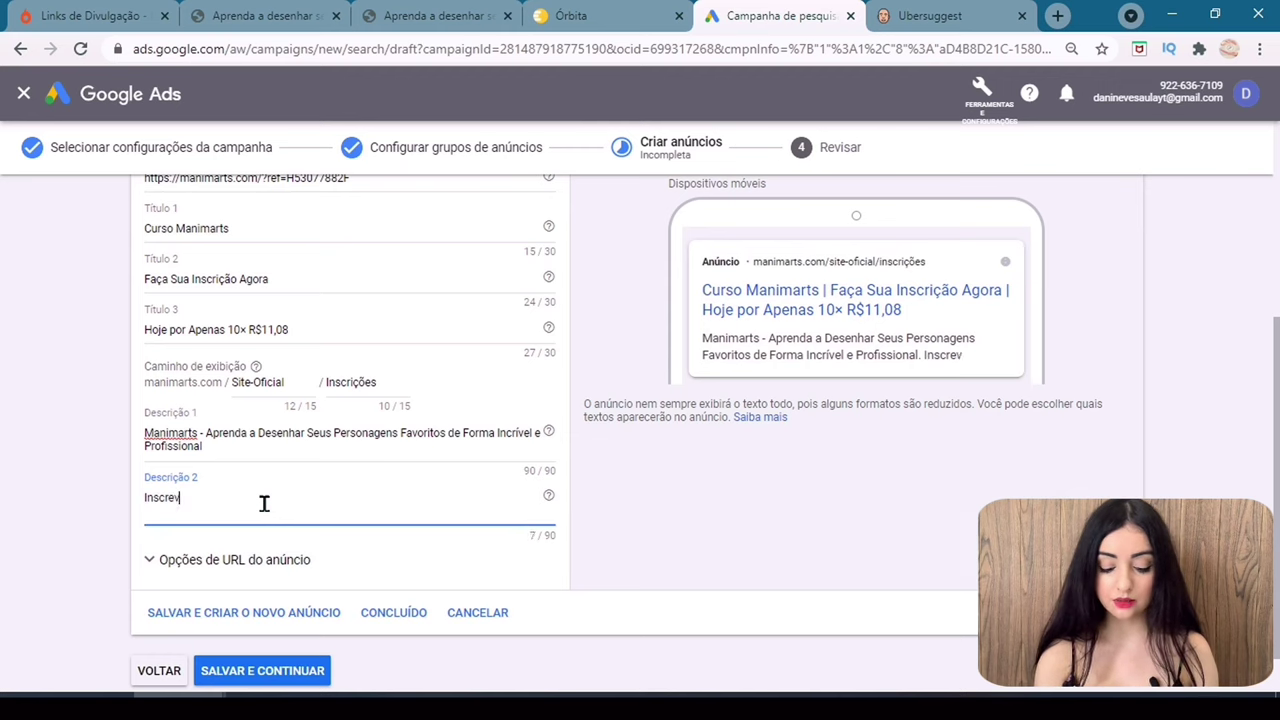
text(a-se Hoje no Man)
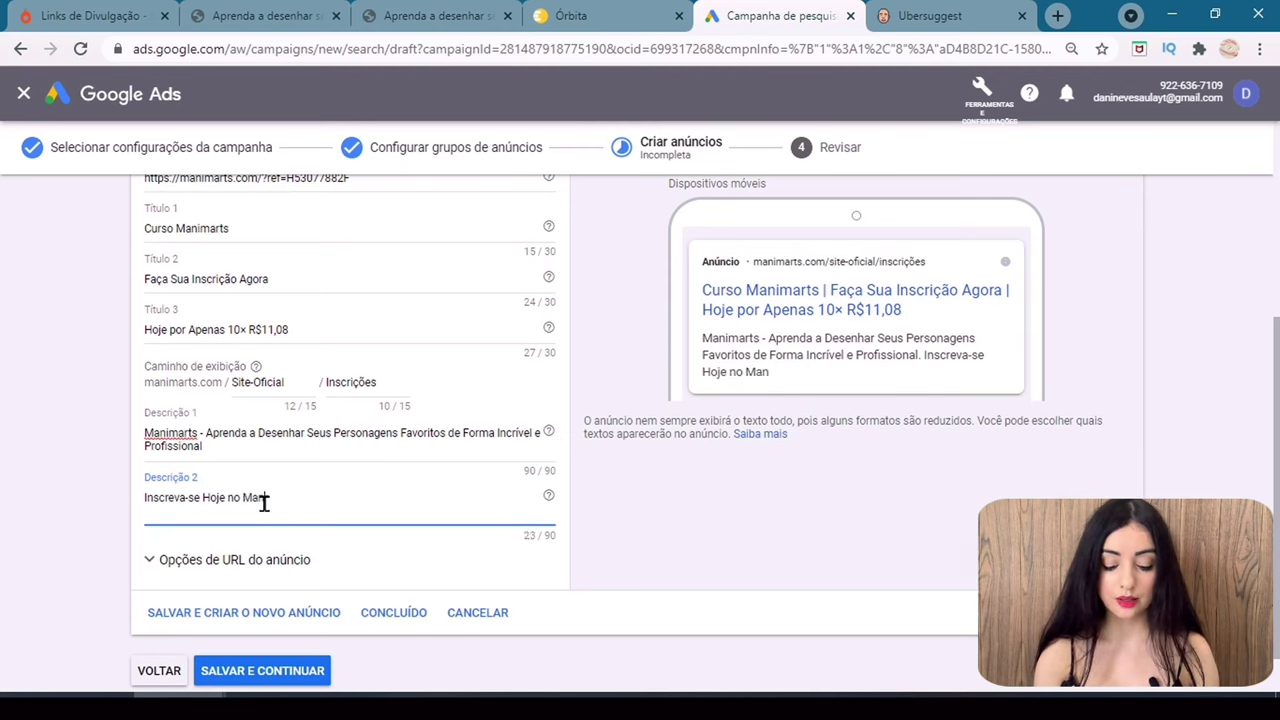
text(imarts por Apenas 1)
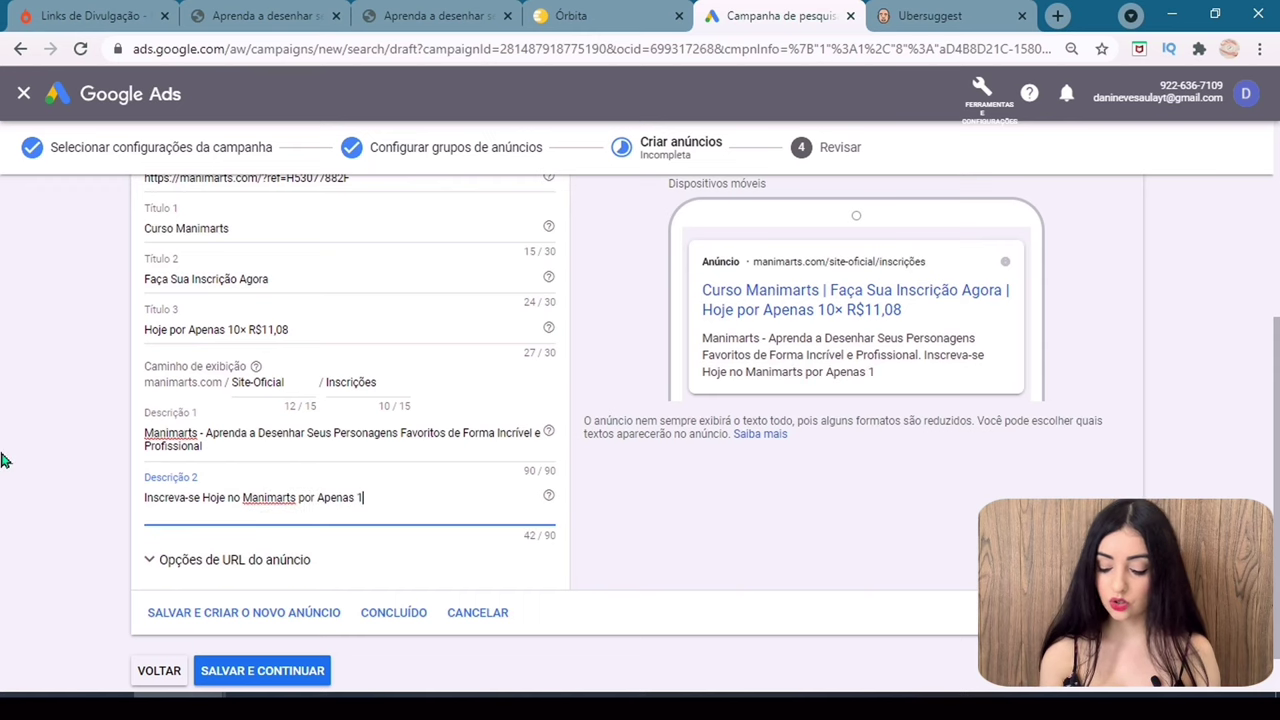
text(0x R$11,08)
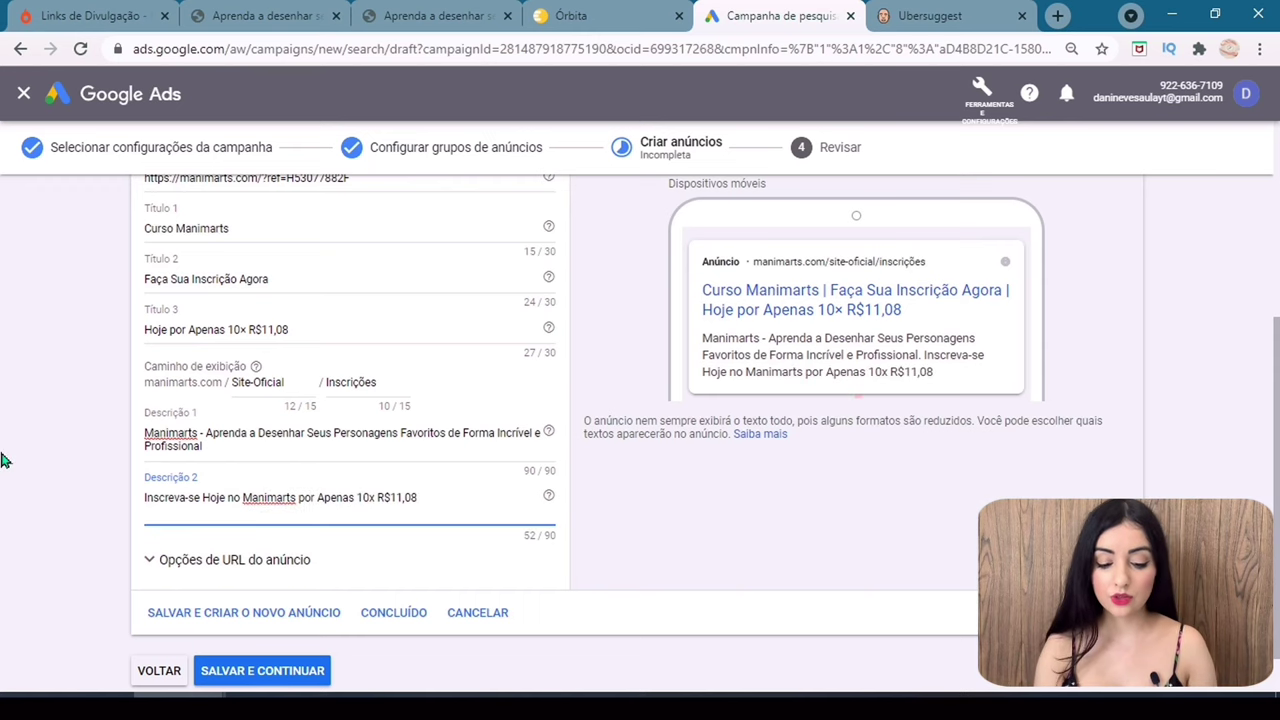
Check the course bonuses on the sales page and extend Descrição 2 with "e Ganhe 3 Bônus Incríveis".
key(ctrl+3)
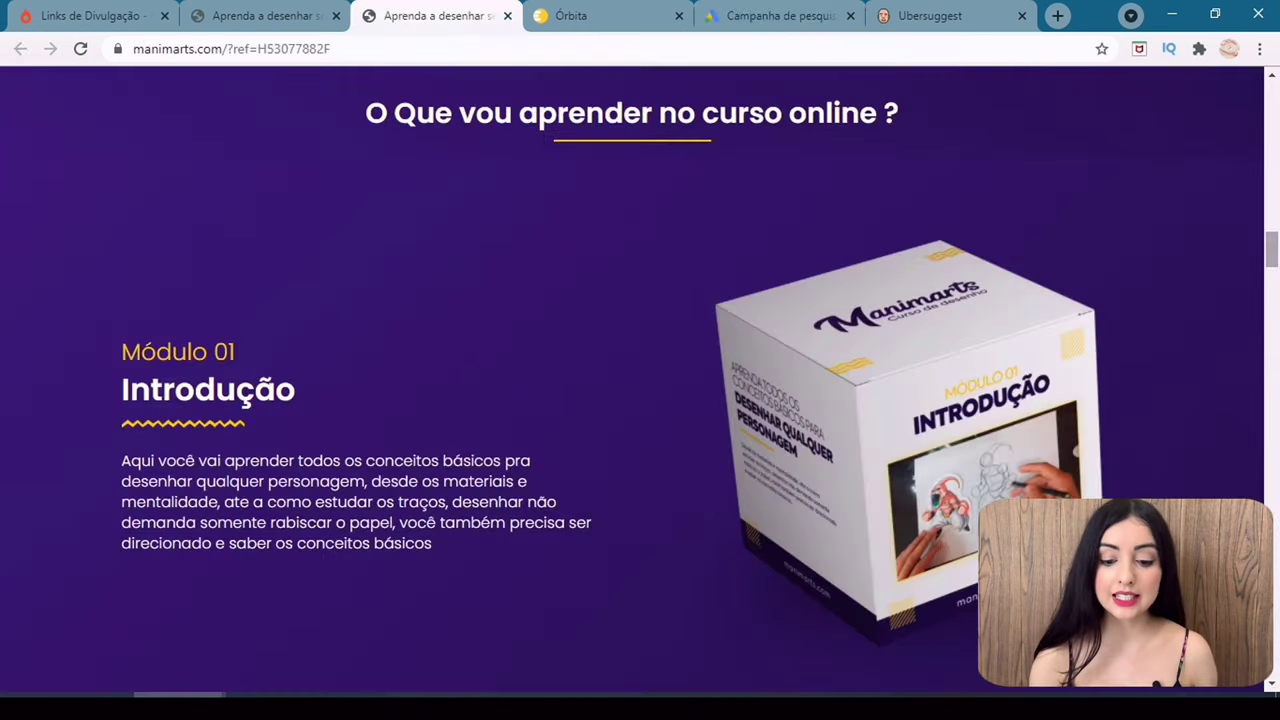
scroll(640, 380, down, 10)
scroll(640, 380, up, 3)
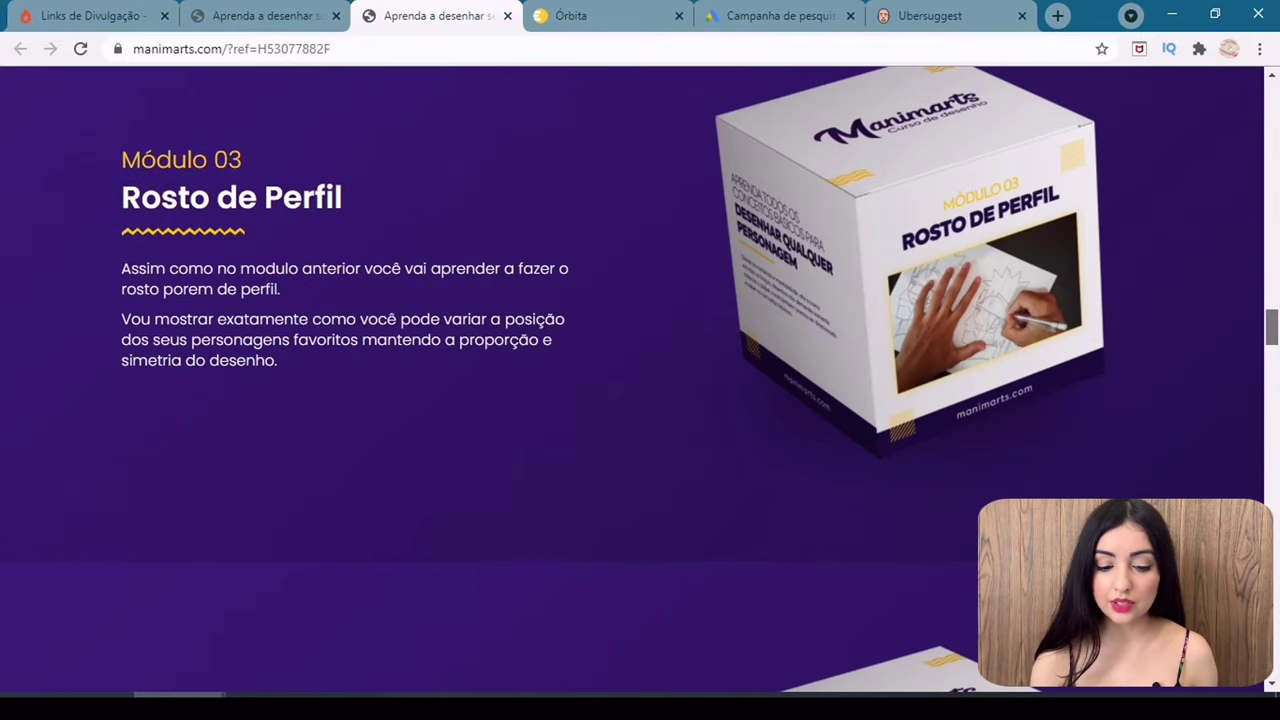
scroll(640, 380, down, 10)
scroll(640, 380, up, 5)
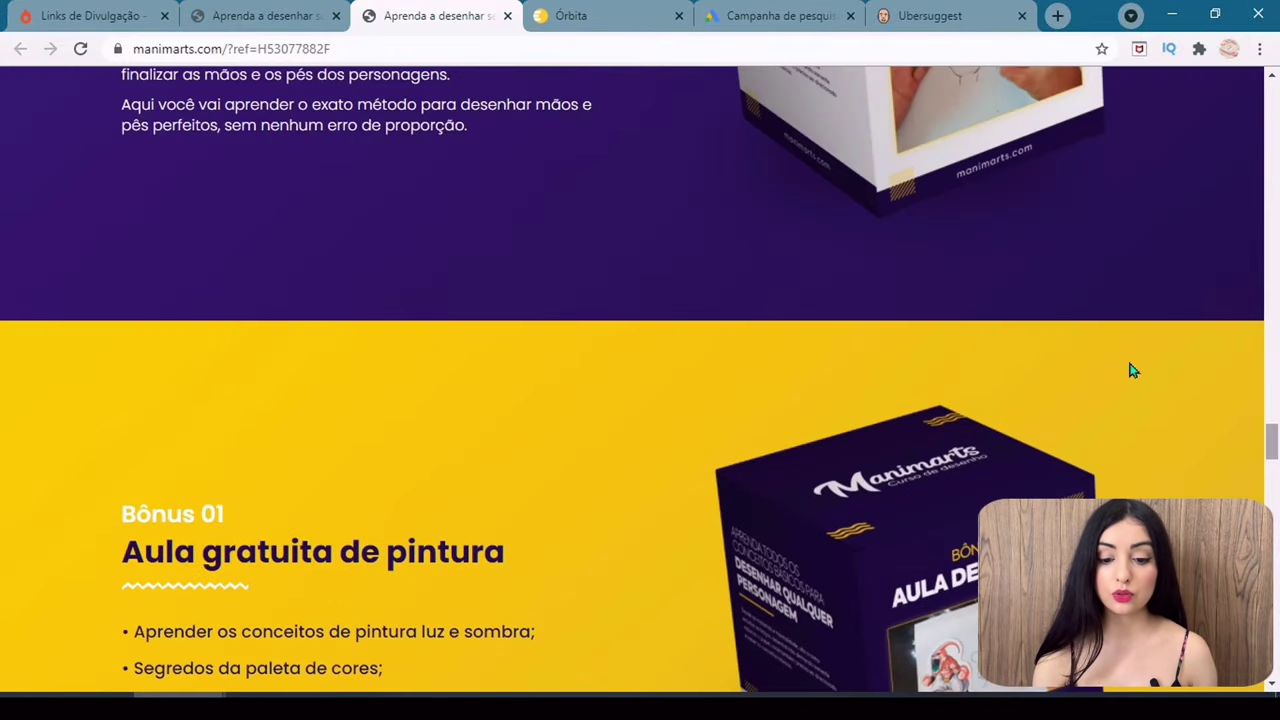
click(780, 15)
text(e Ganhe 3 Vôbu)
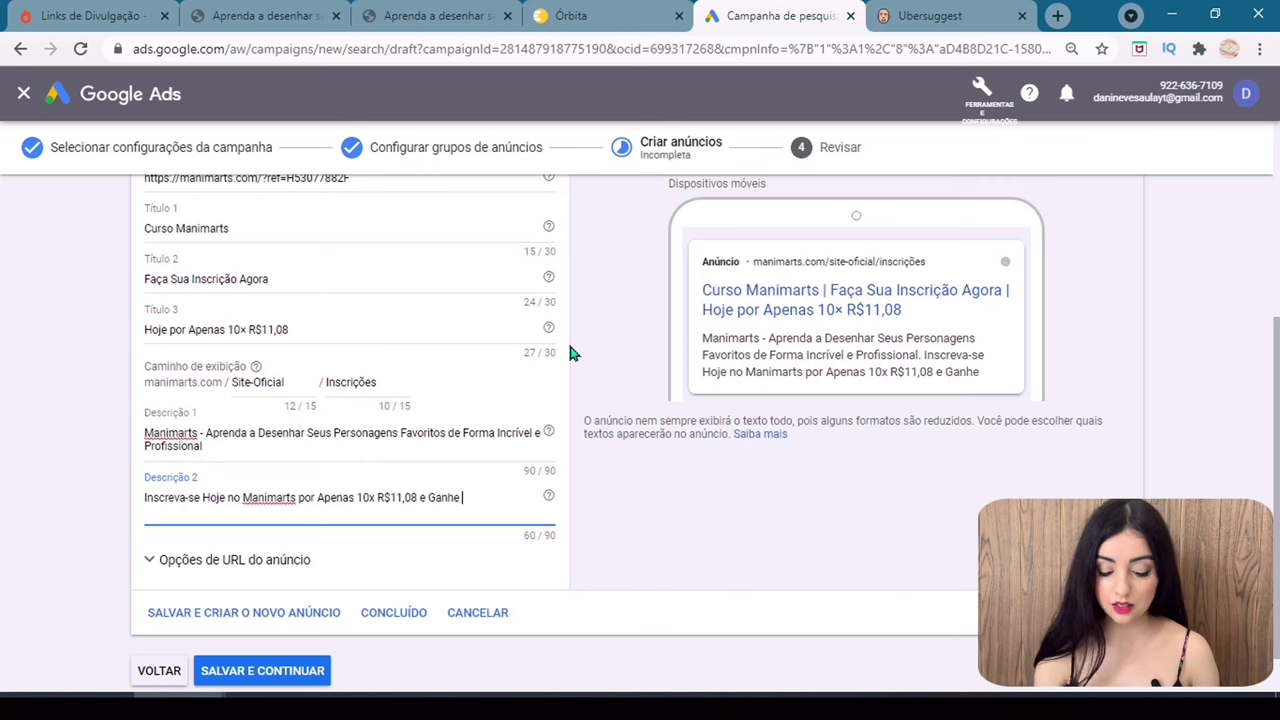
key(BackSpace)
key(BackSpace)
key(BackSpace)
key(BackSpace)
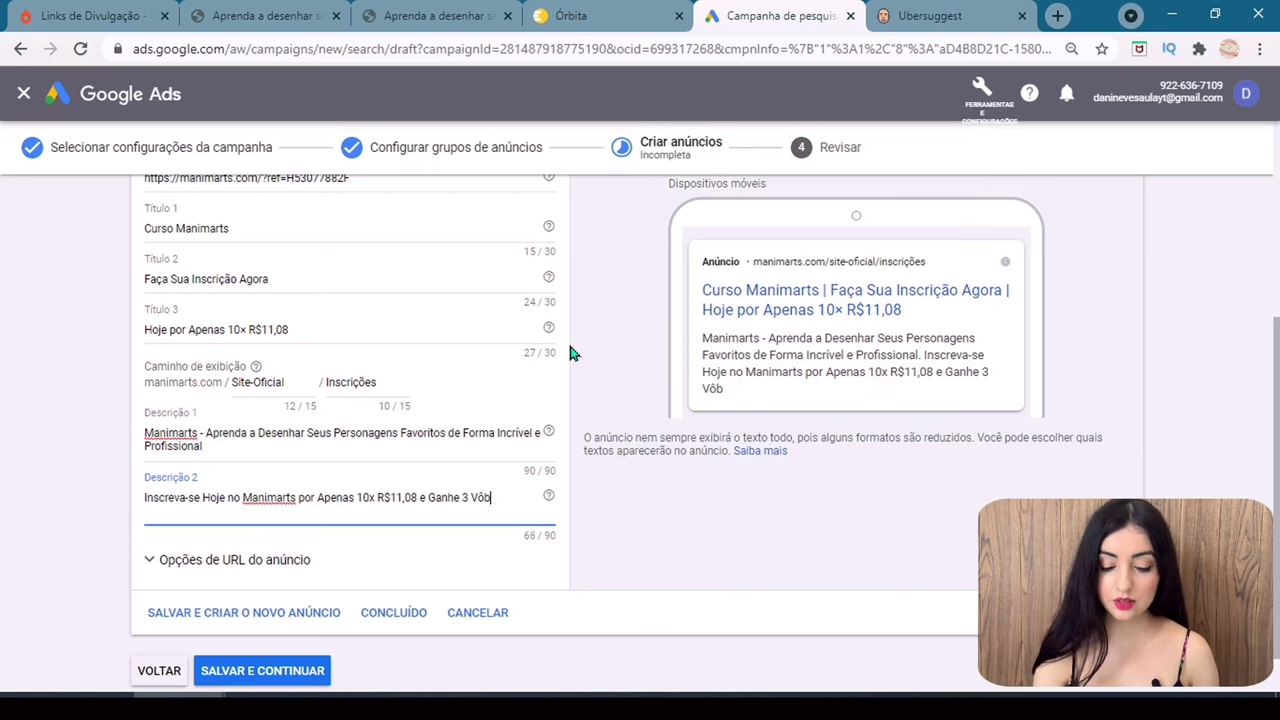
text(Bônus Incríveis)
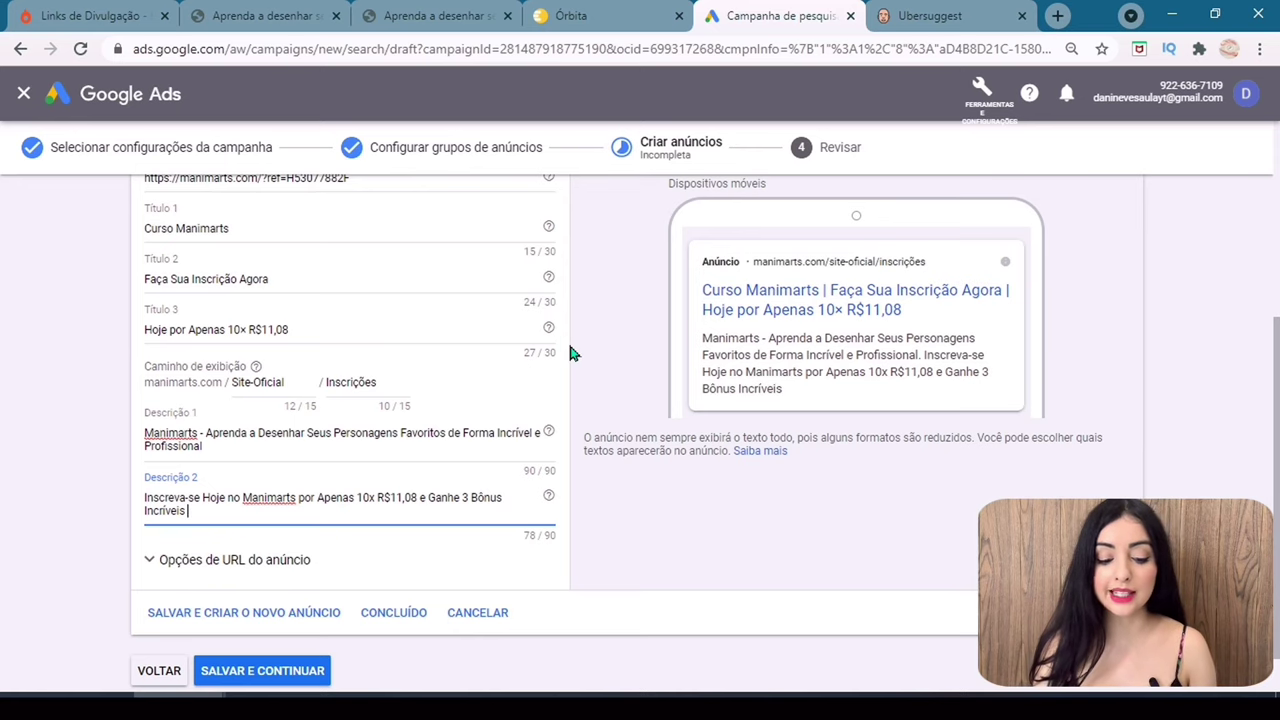
Copy the Página de Vendas Externa hotlink from Hotmart and paste it as the Modelo de acompanhamento in the ad's URL options.
scroll(569, 346, down, 1)
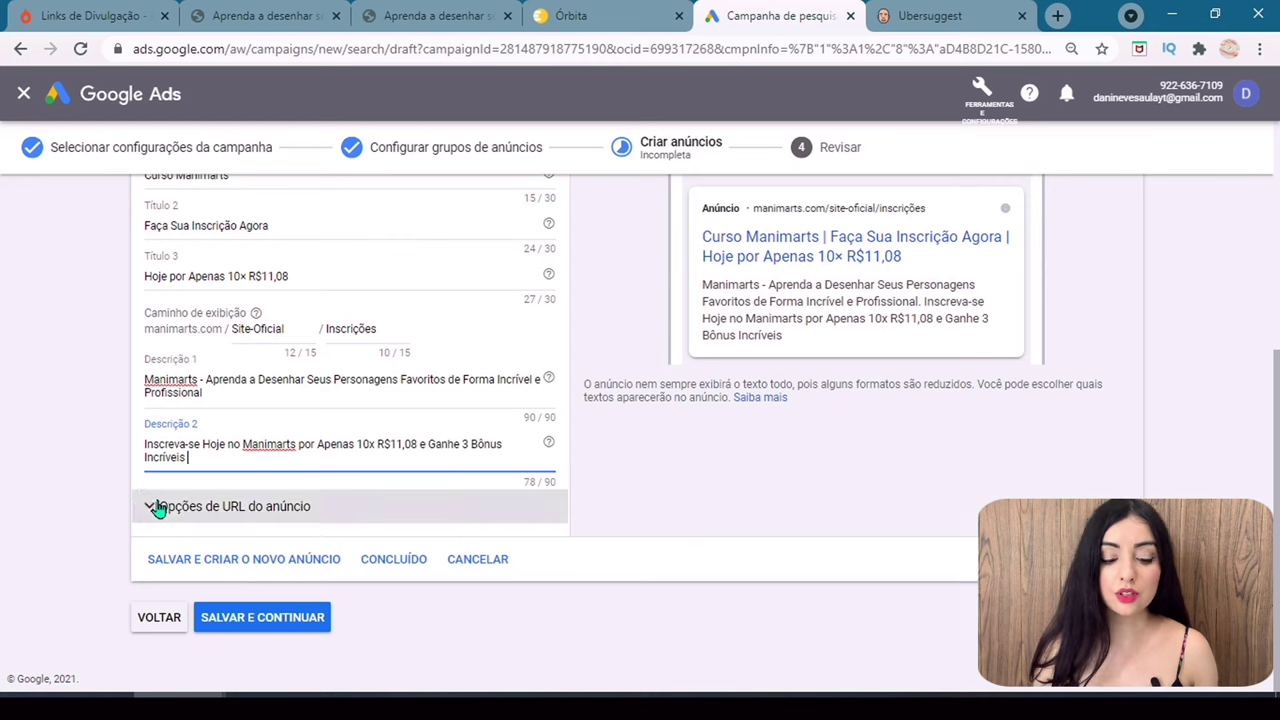
click(253, 517)
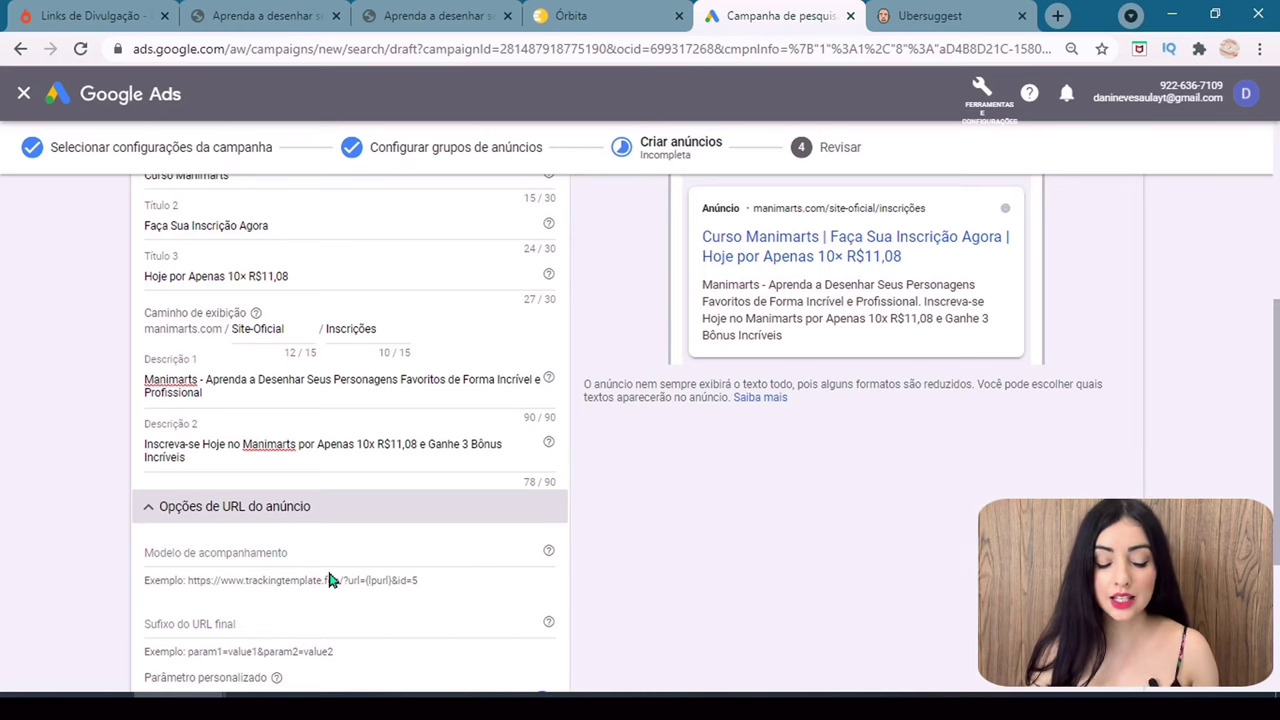
click(90, 15)
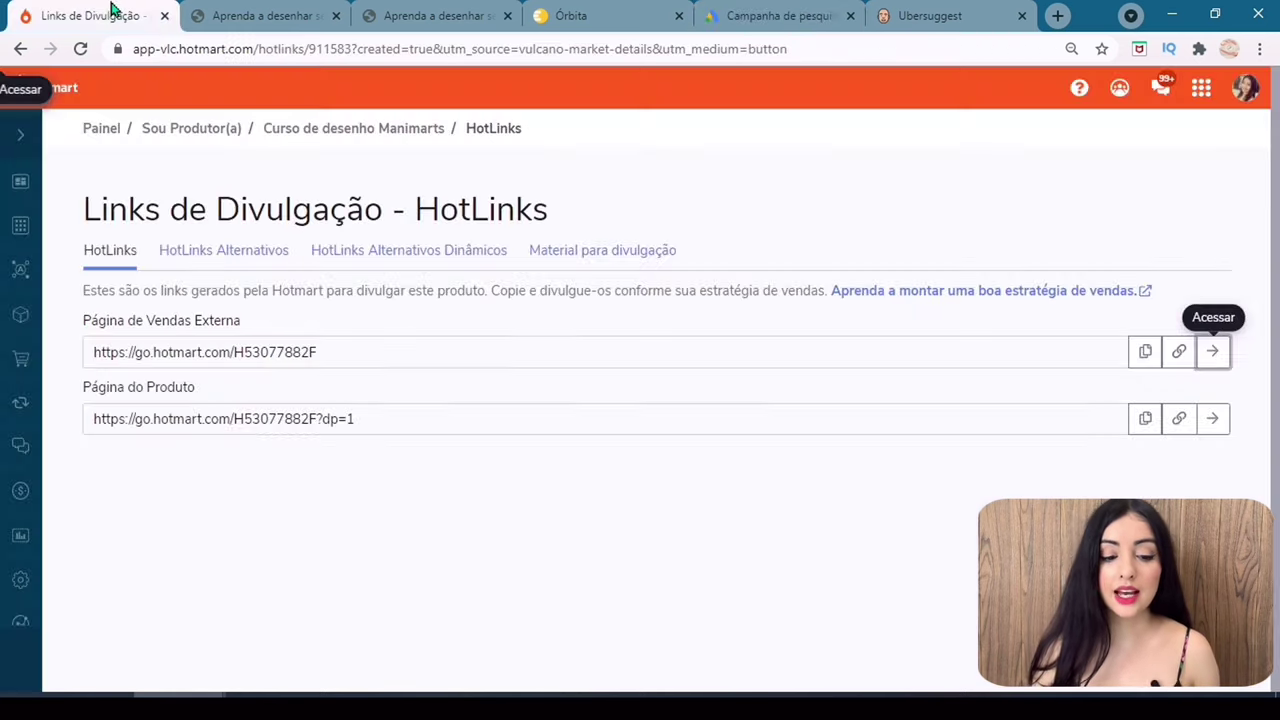
click(1143, 363)
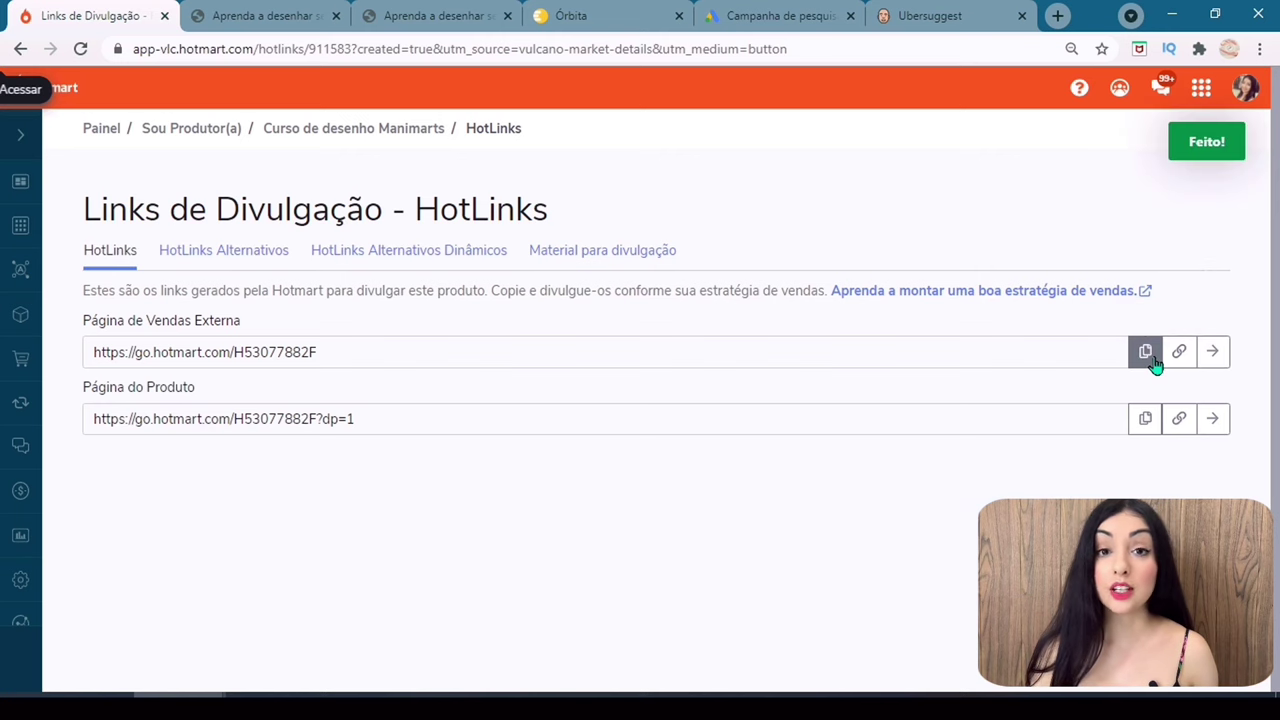
click(775, 15)
right_click(178, 552)
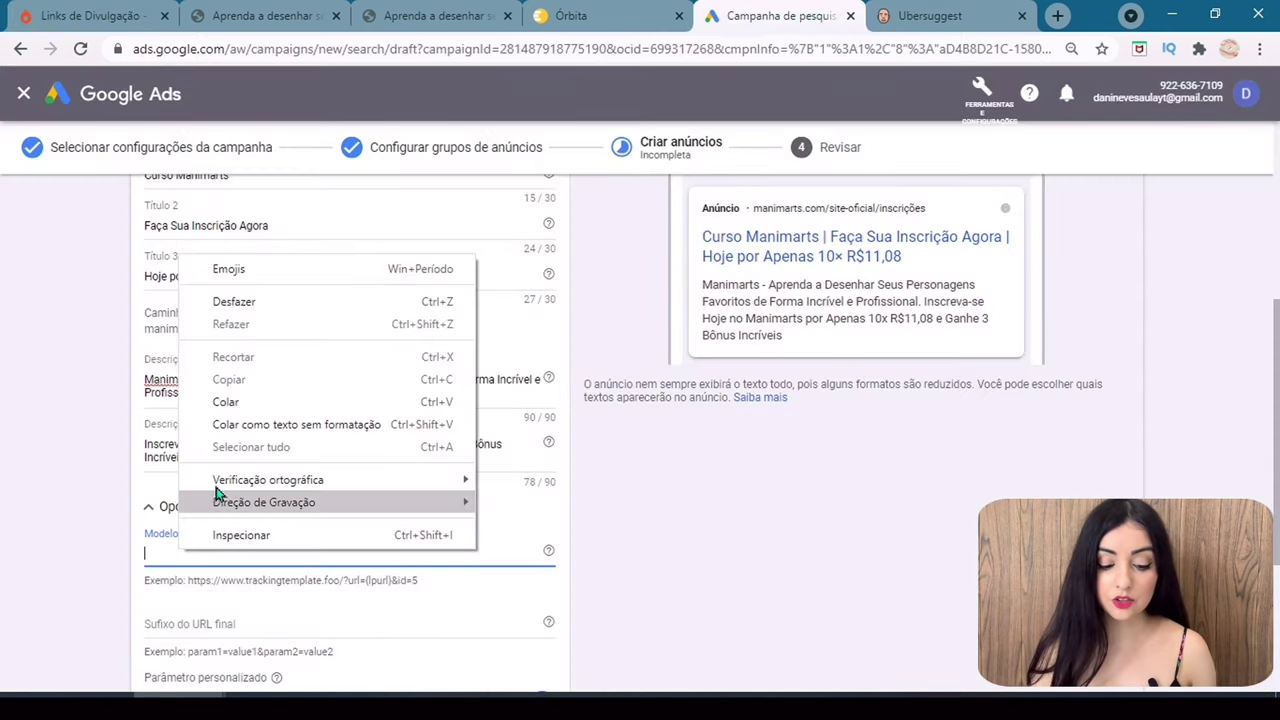
click(233, 401)
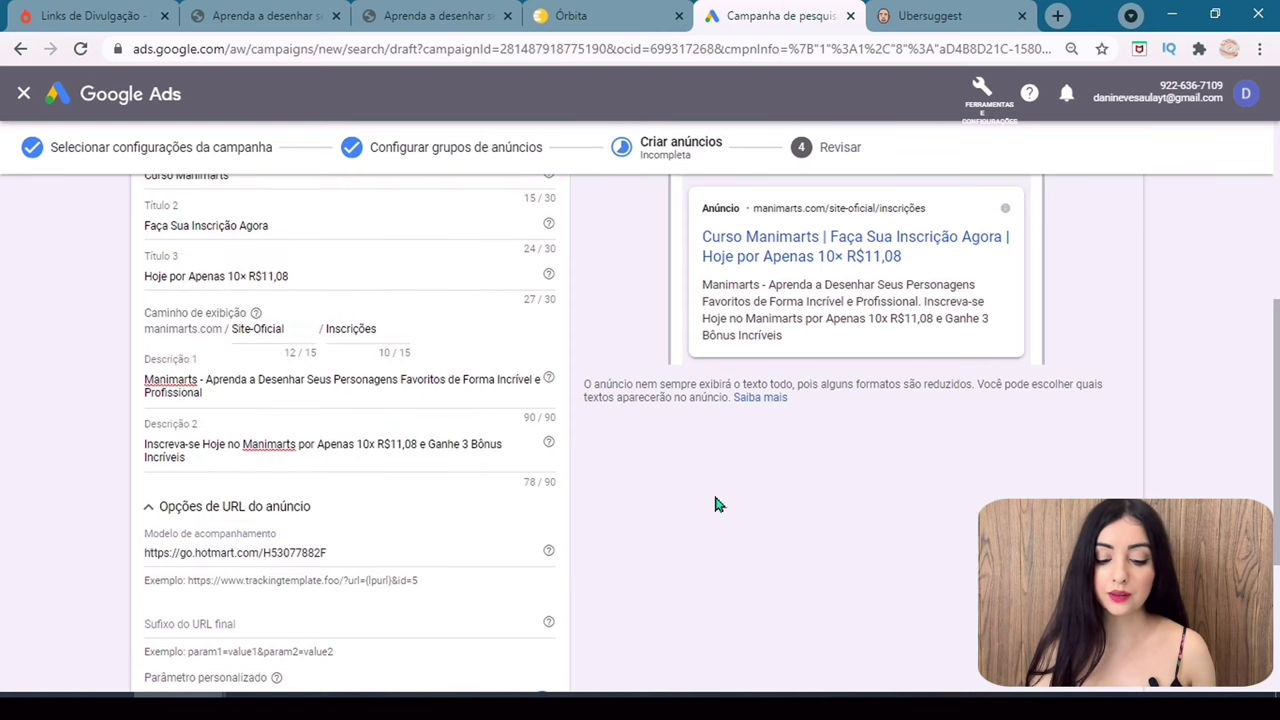
Save the finished text ad and continue to the campaign review.
scroll(715, 504, down, 3)
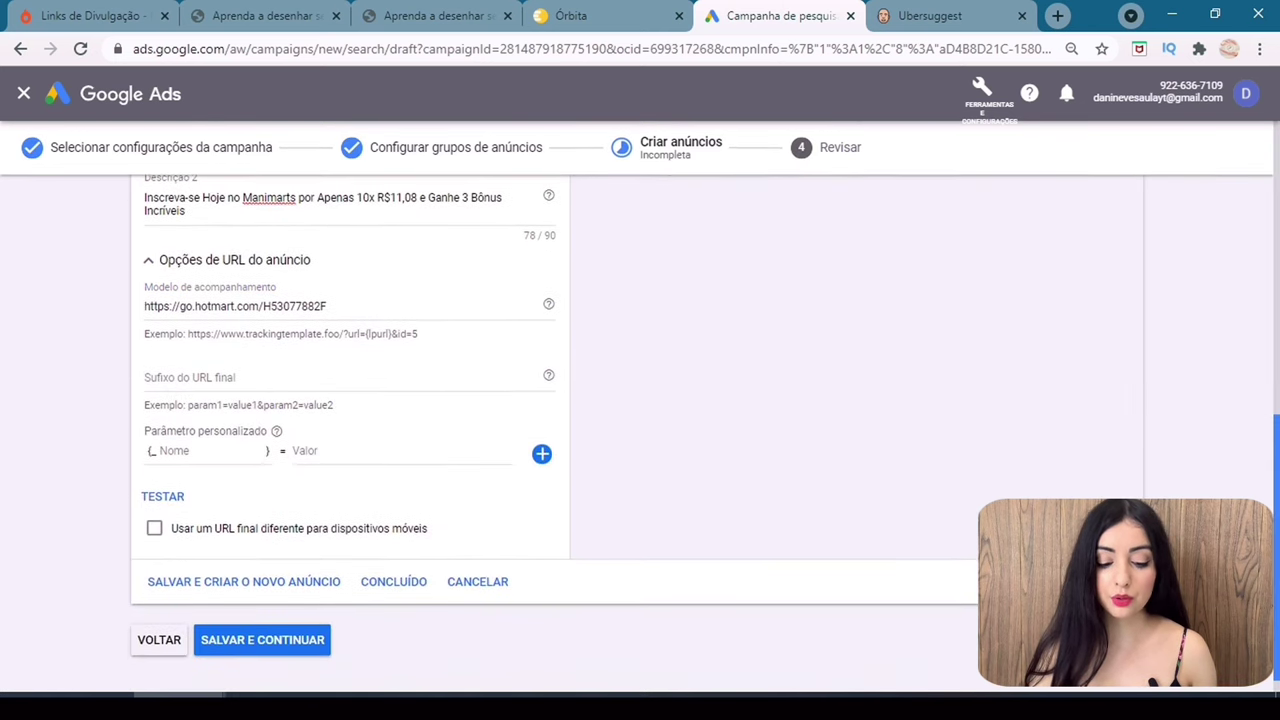
scroll(448, 482, down, 1)
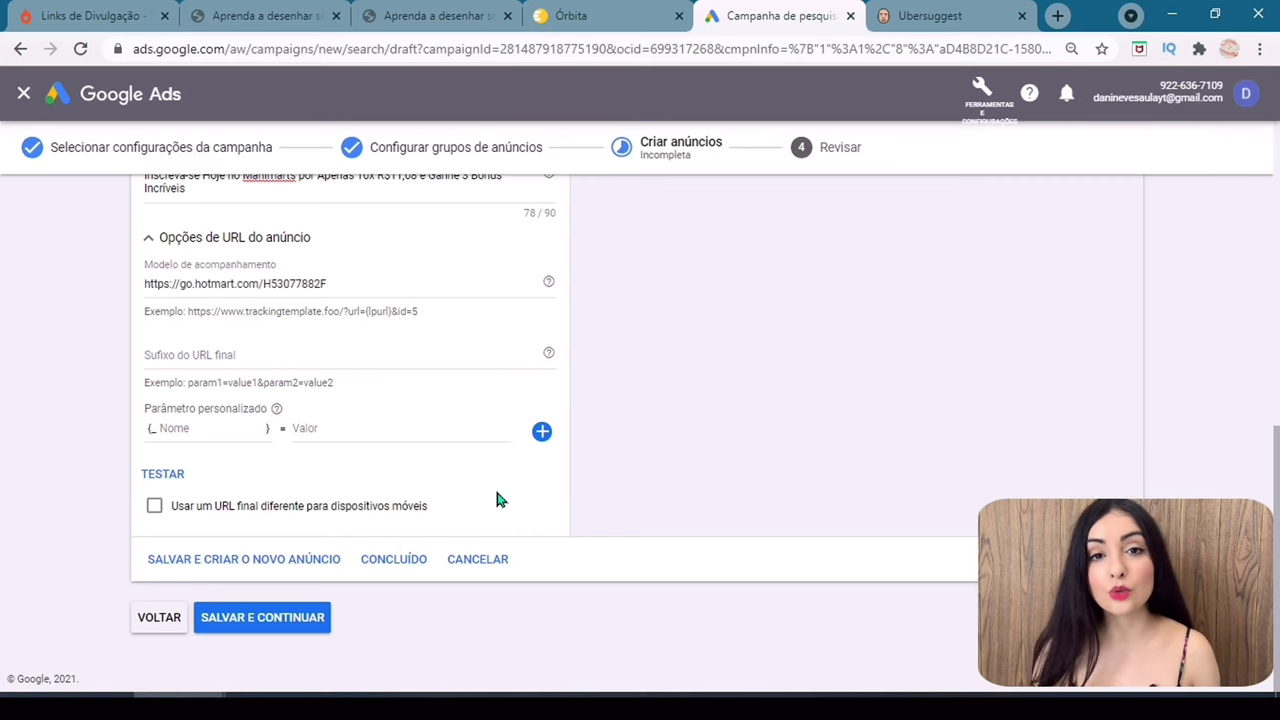
click(276, 619)
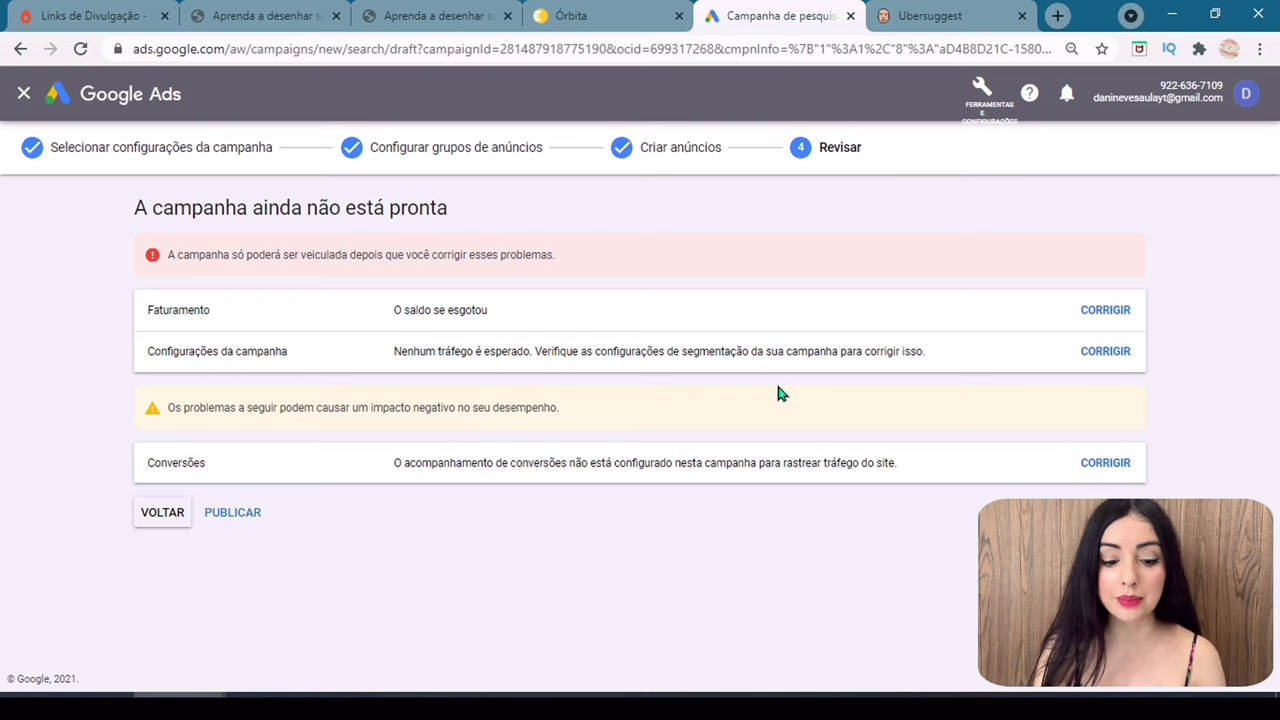
Check the conversion tracking notice in the review and publish the campaign despite its unresolved problems.
drag(431, 463, 652, 464)
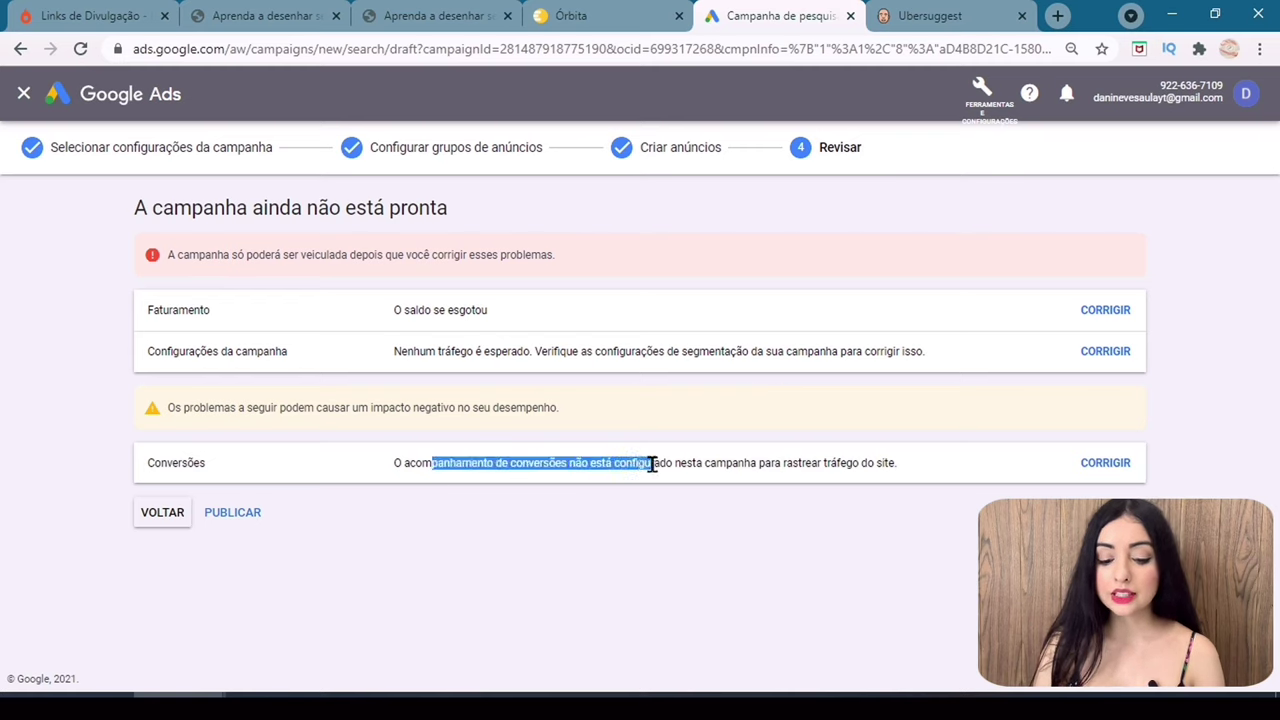
click(652, 464)
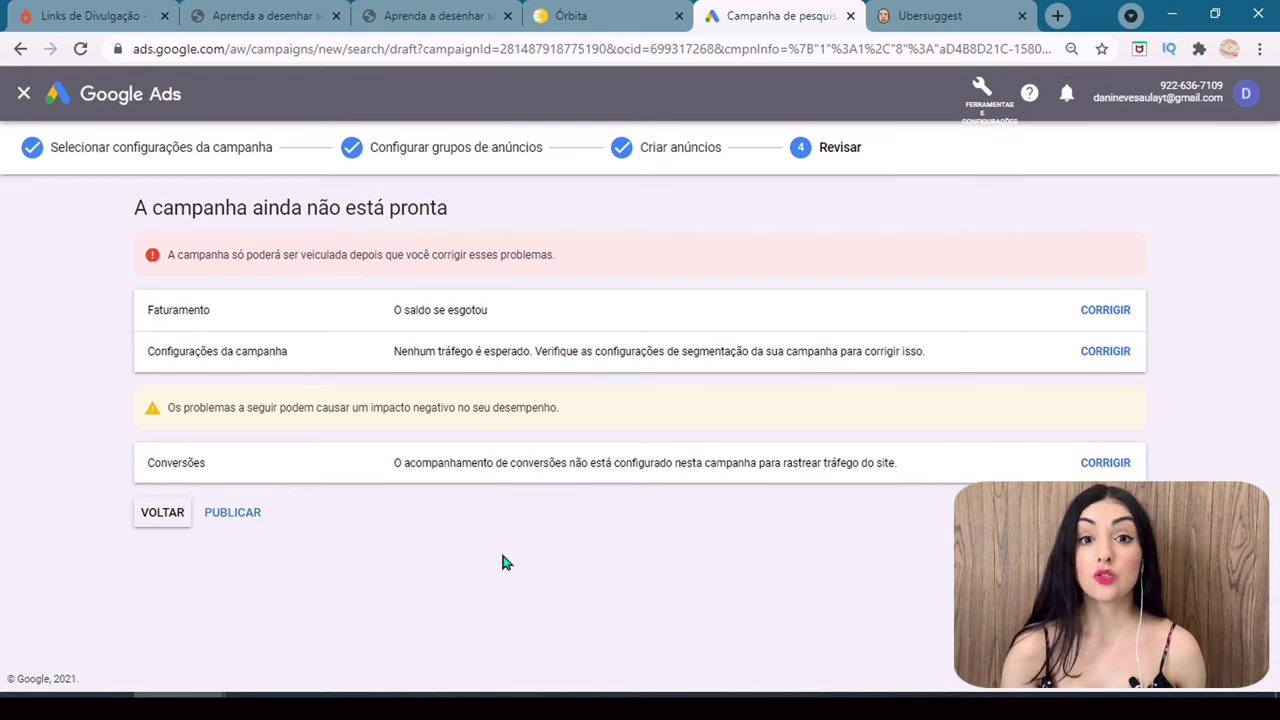
click(238, 513)
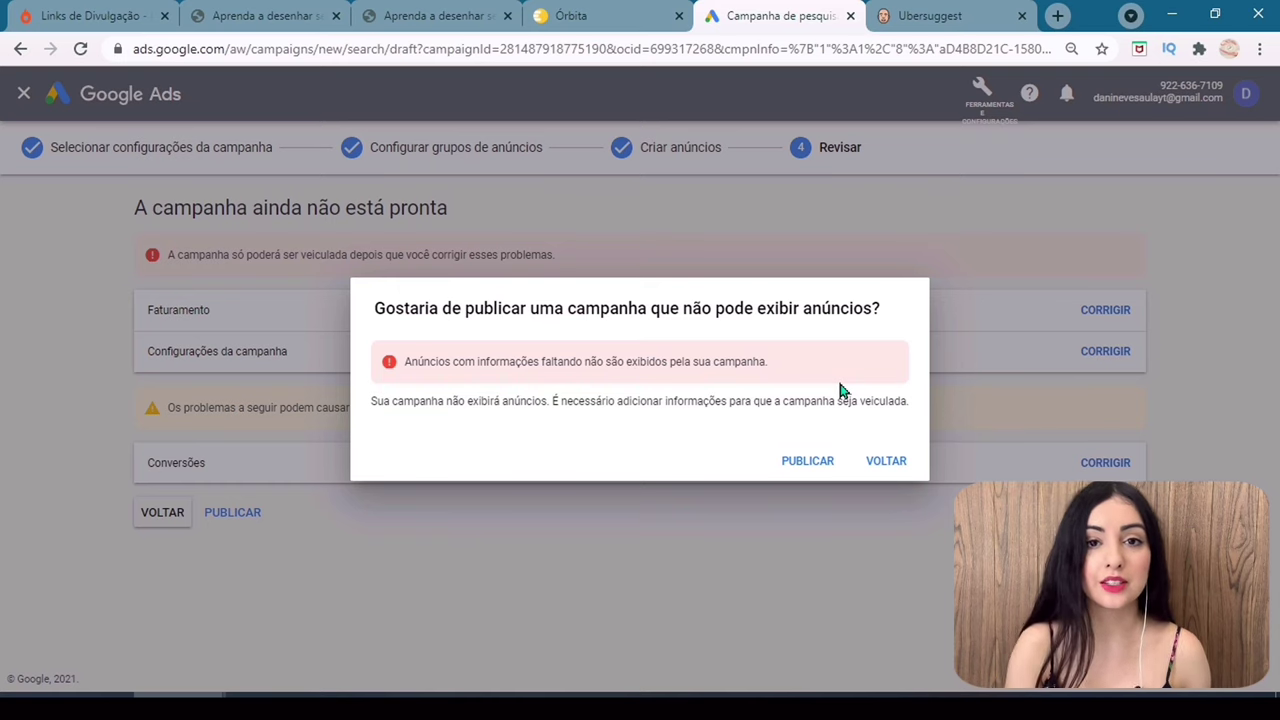
click(809, 462)
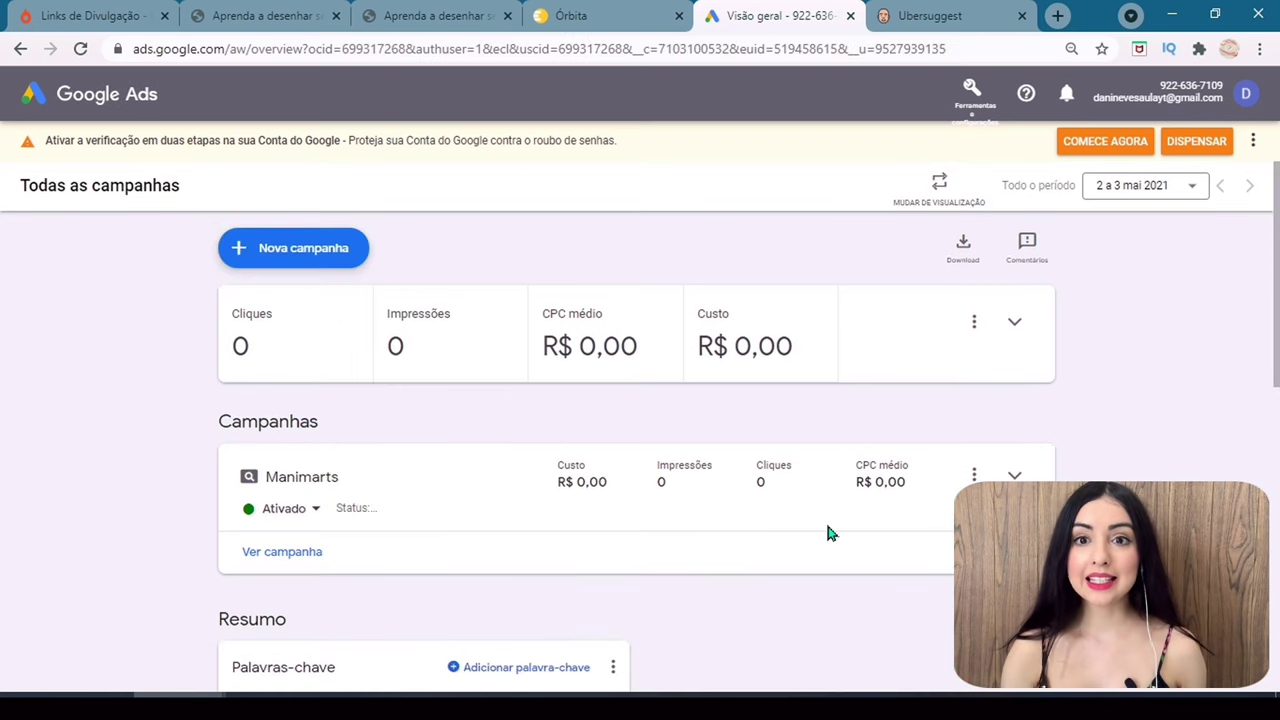
Change the account overview to the alternative view and open the Palavras-chave negativas page.
click(934, 205)
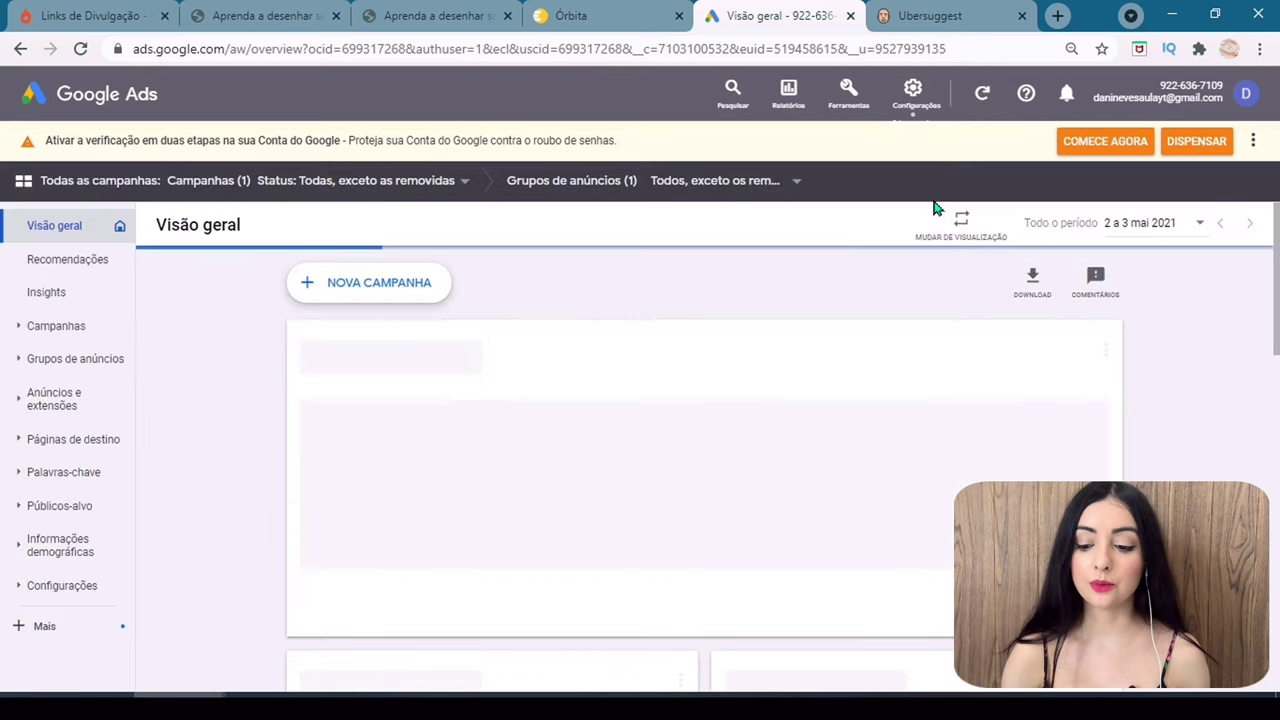
scroll(286, 398, down, 2)
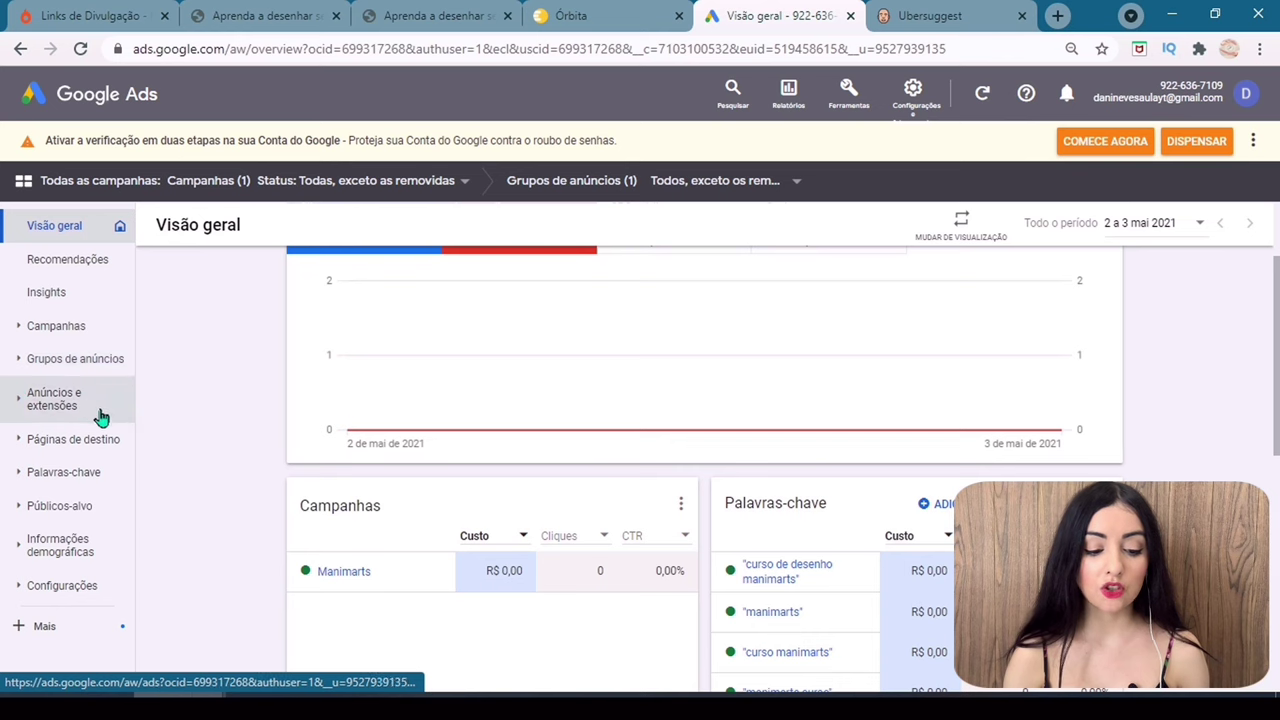
click(83, 484)
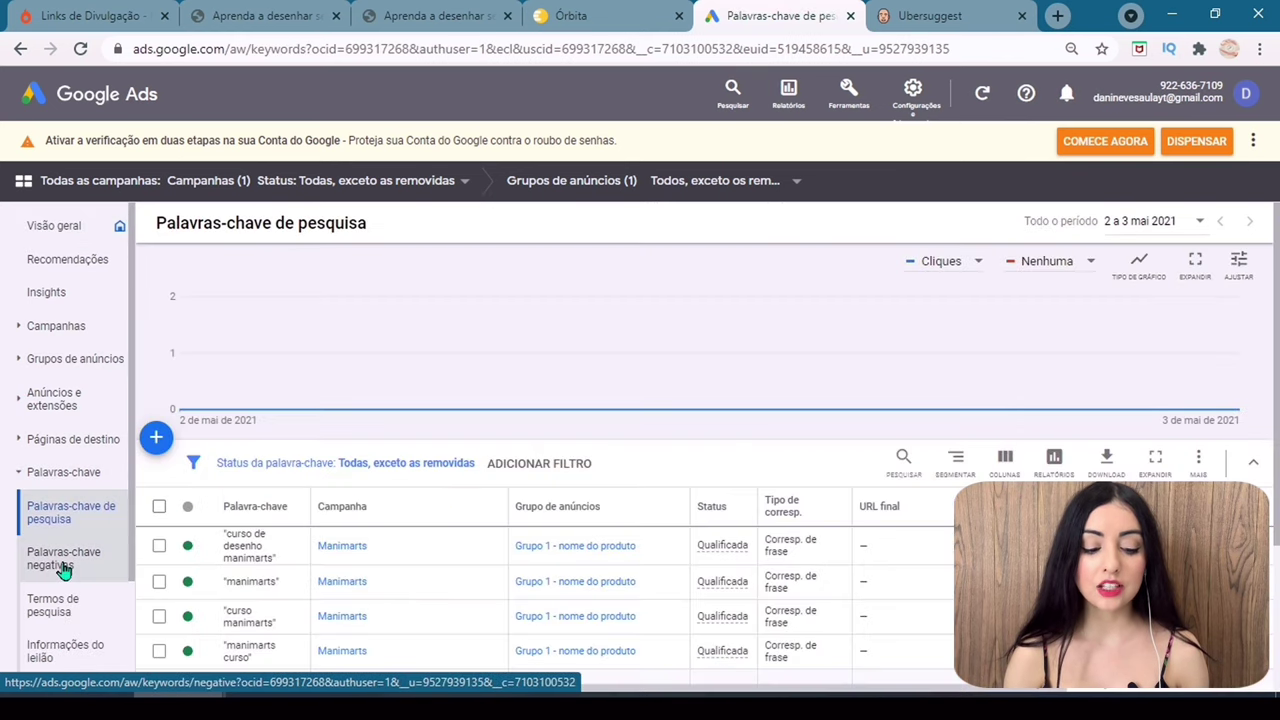
click(63, 565)
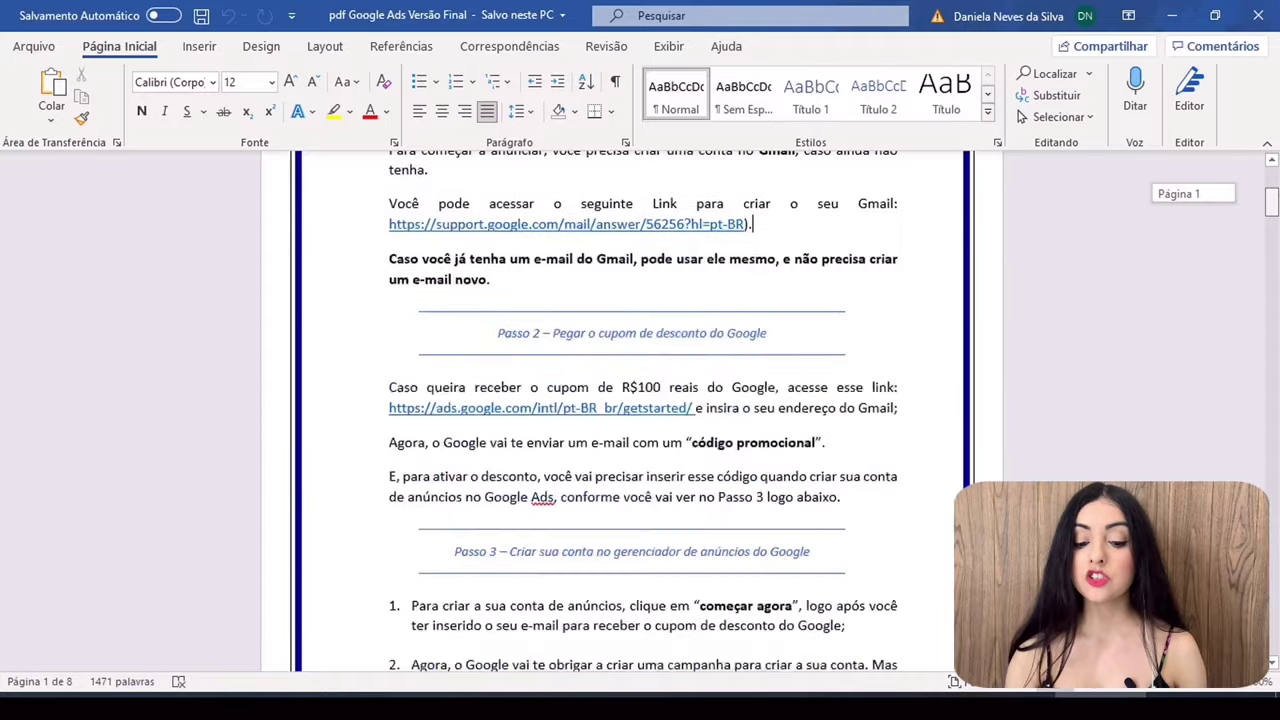
In the Word document "pdf Google Ads Versão Final", copy the standard negative keyword list from "Grátis" through "Área de membros".
scroll(630, 410, down, 10)
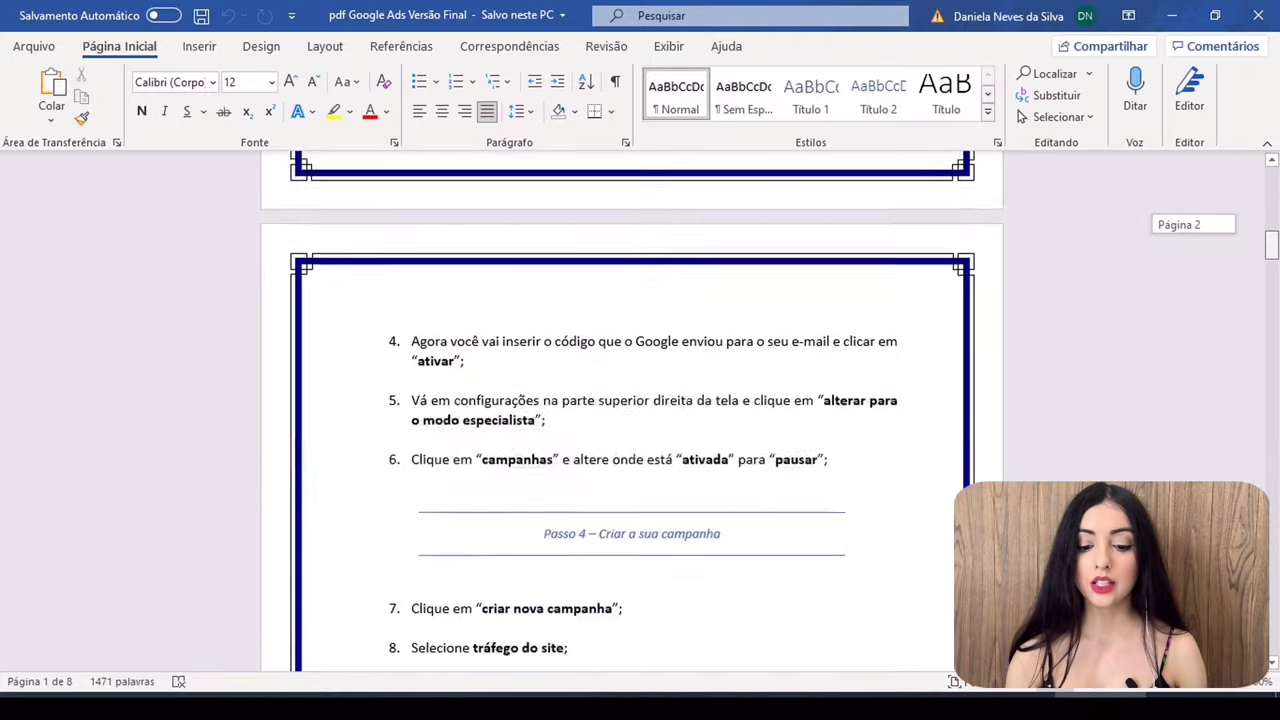
scroll(630, 410, down, 20)
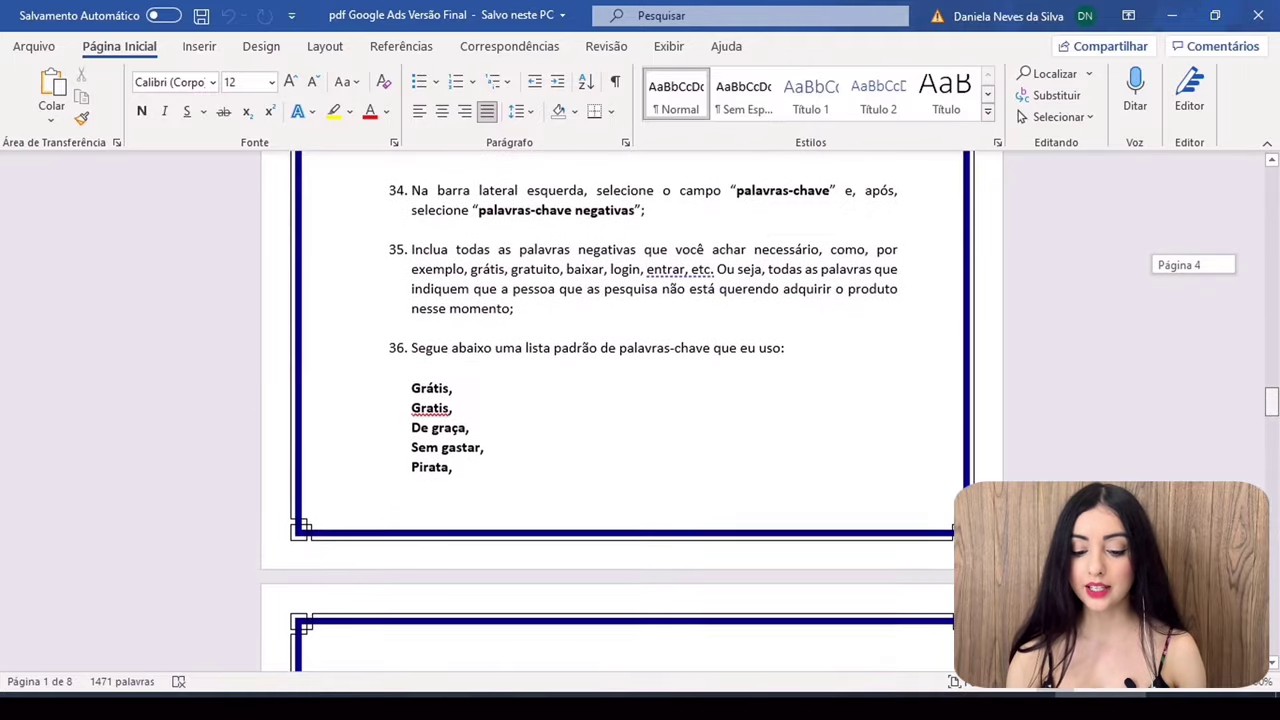
scroll(458, 261, down, 3)
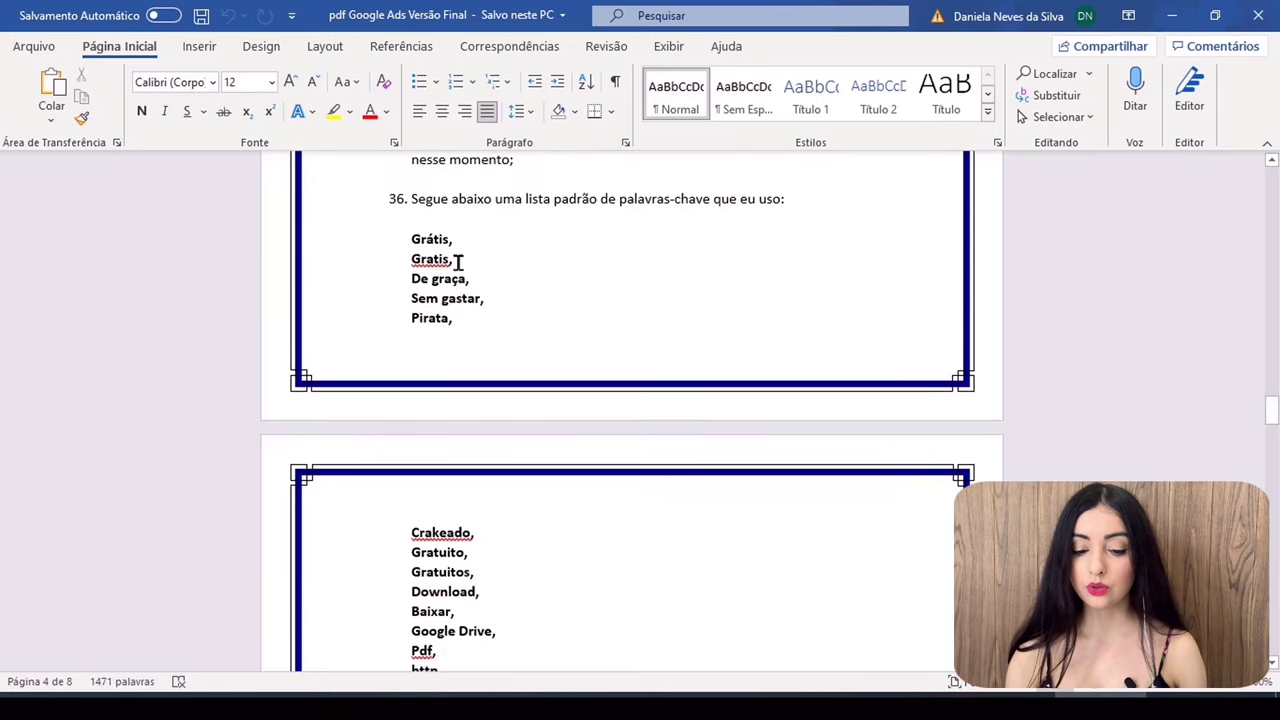
drag(411, 239, 464, 317)
key(shift+Down)
key(shift+Down)
key(shift+Down)
key(shift+Down)
key(shift+Down)
key(shift+Down)
key(shift+Down)
key(shift+Down)
key(shift+Down)
key(shift+Down)
key(shift+Down)
key(shift+Down)
key(shift+Down)
key(shift+Down)
key(shift+Down)
key(shift+Down)
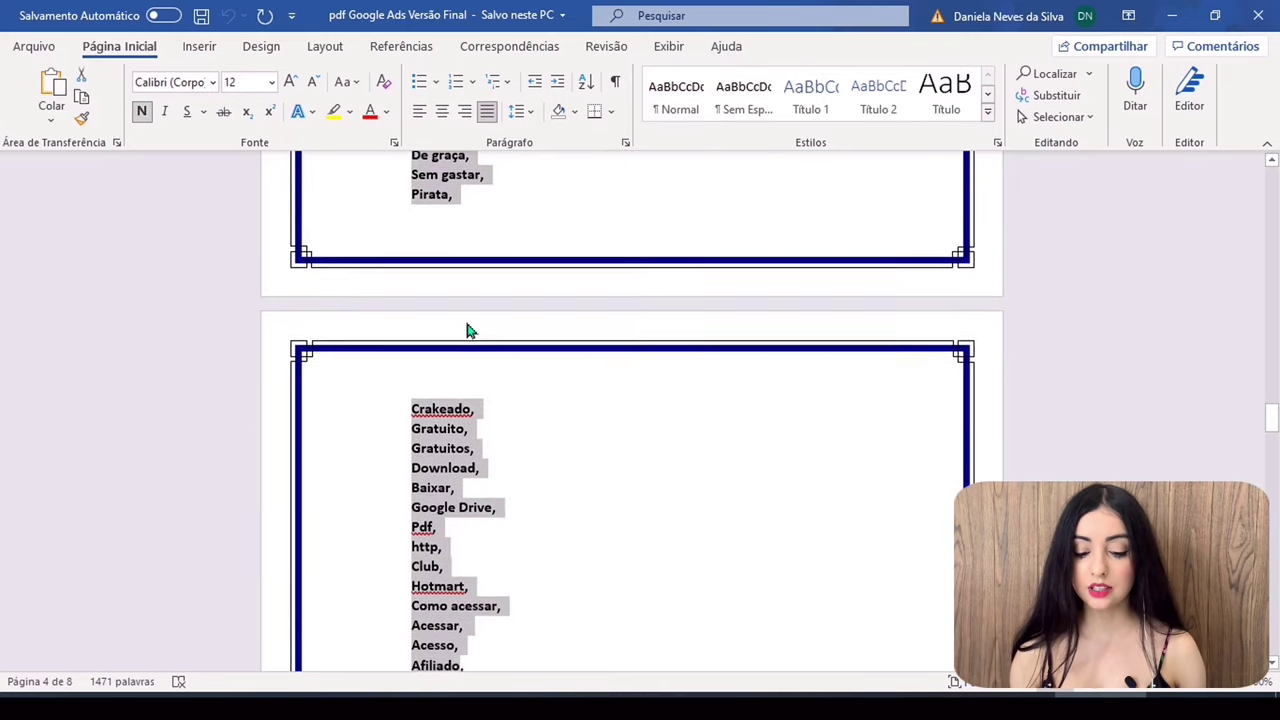
key(shift+Down)
key(shift+Down)
key(shift+Down)
key(shift+Down)
key(shift+Down)
key(shift+Down)
key(shift+Down)
key(shift+Down)
key(shift+Down)
key(shift+Down)
key(shift+Down)
key(shift+Down)
key(shift+Down)
key(shift+Down)
key(shift+Down)
key(shift+Down)
key(shift+Down)
key(shift+Down)
key(shift+Down)
key(shift+Down)
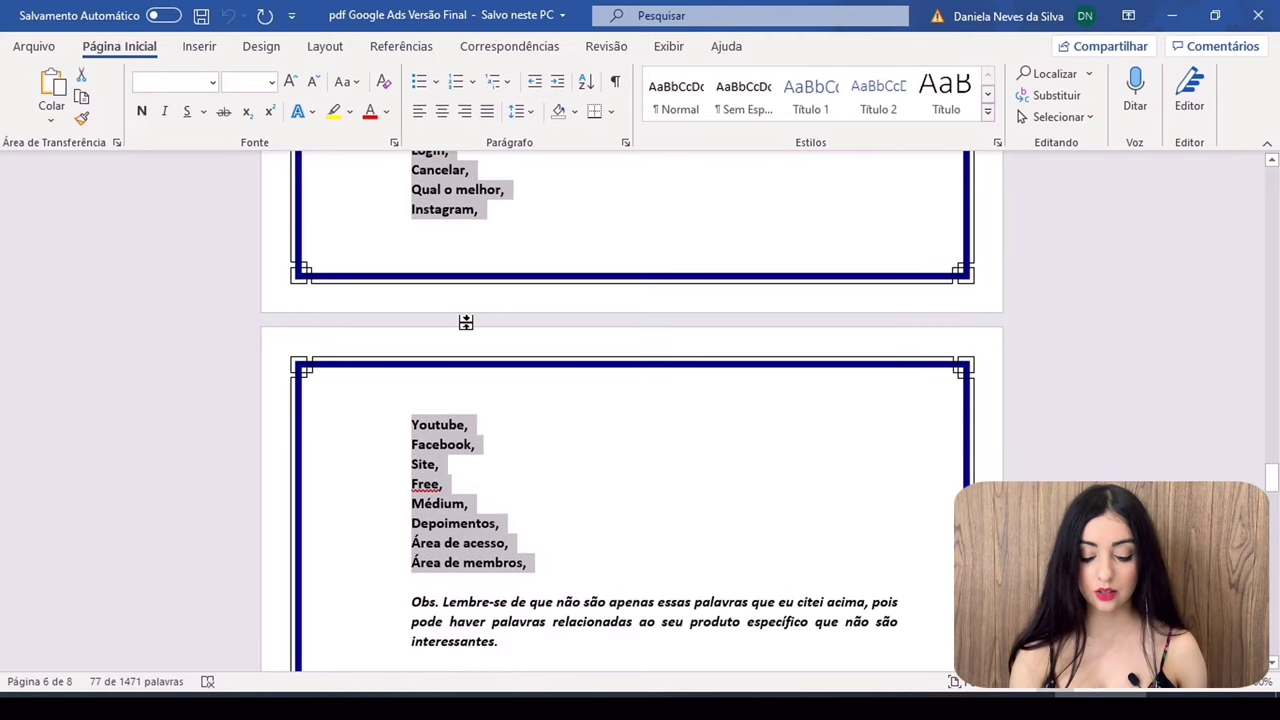
Return to Google Ads and paste the copied list into a new campaign-level negative keywords entry.
click(547, 690)
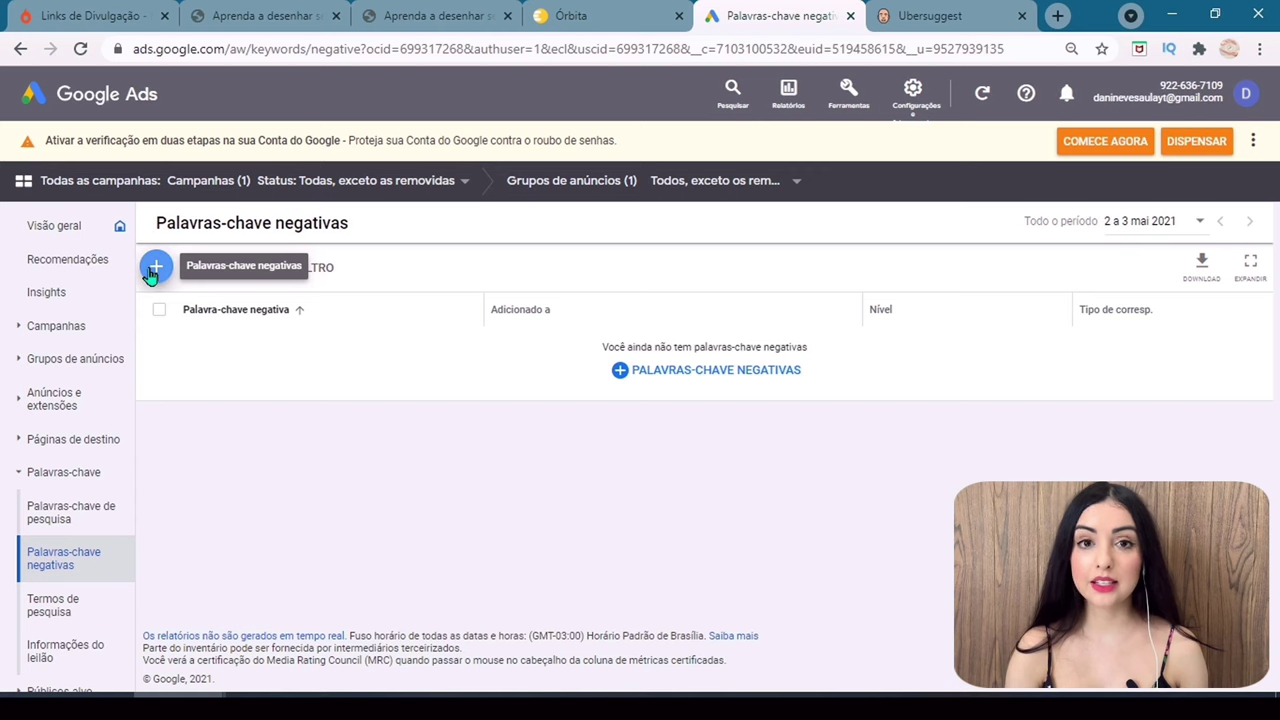
click(155, 267)
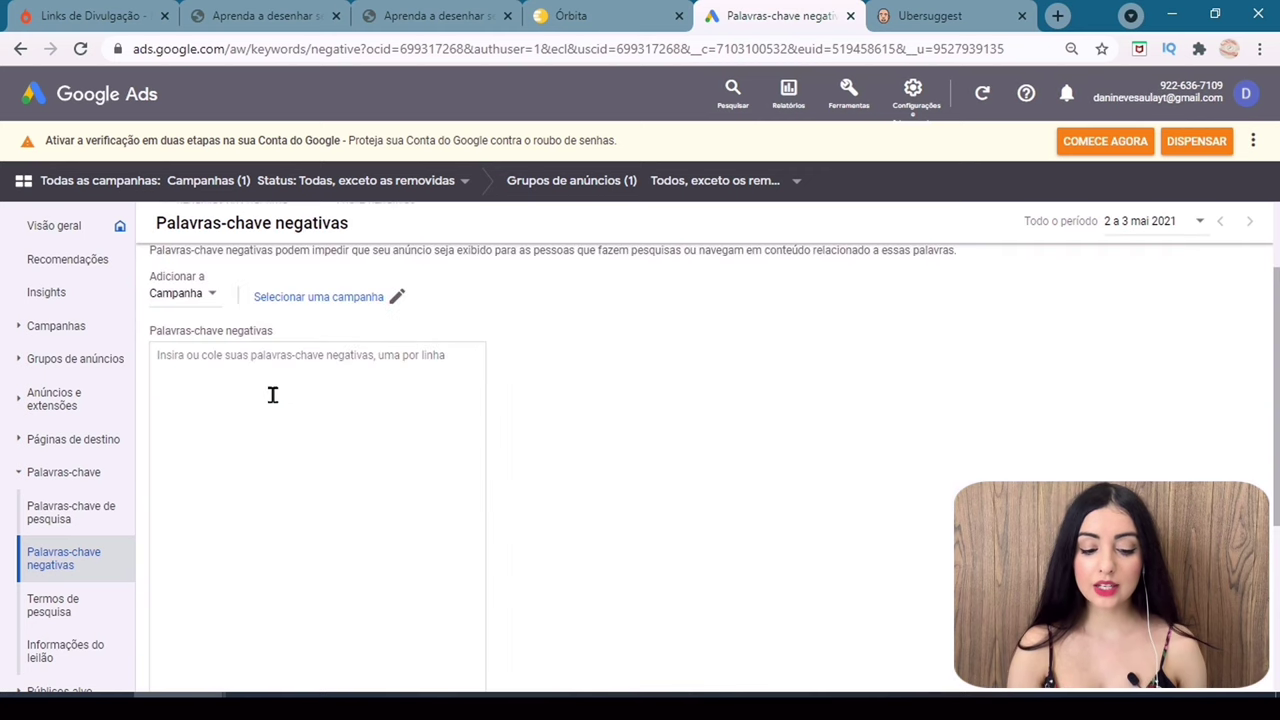
key(ctrl+v)
scroll(440, 483, up, 5)
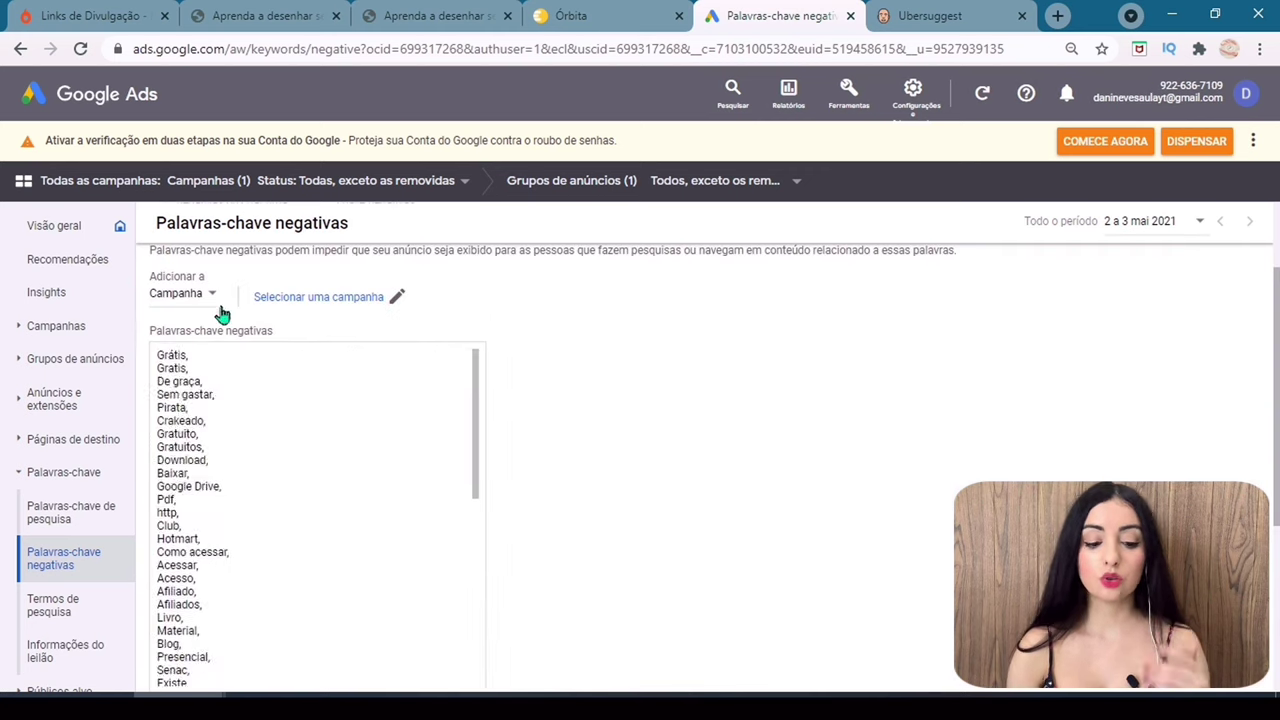
scroll(840, 489, down, 2)
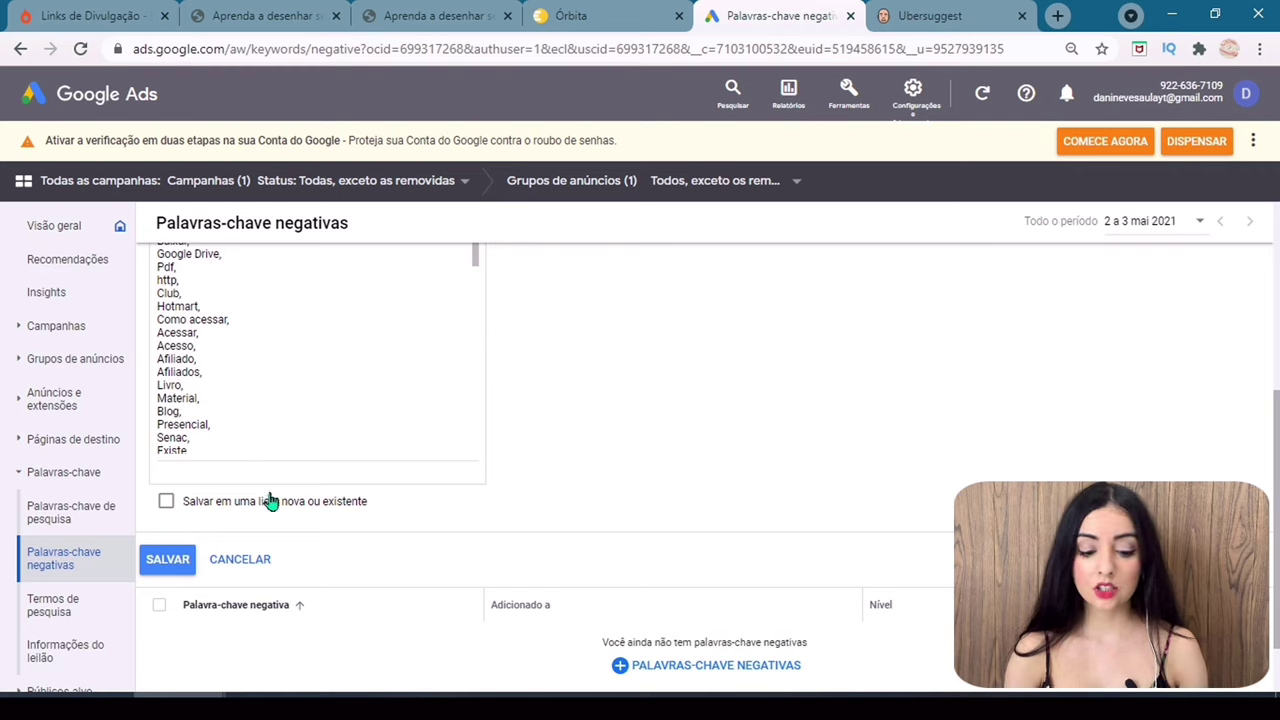
Try to save the pasted negative keywords in a new list named "Lista de PC Negativas".
click(223, 503)
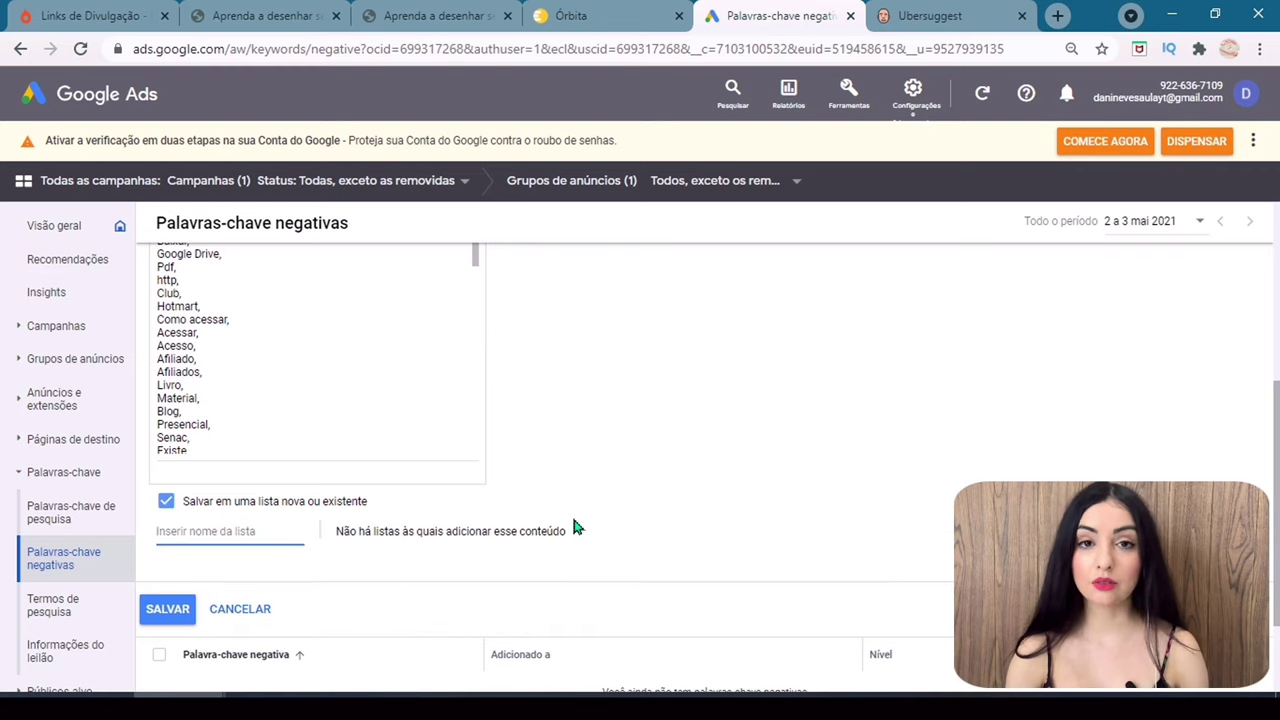
text(Lista )
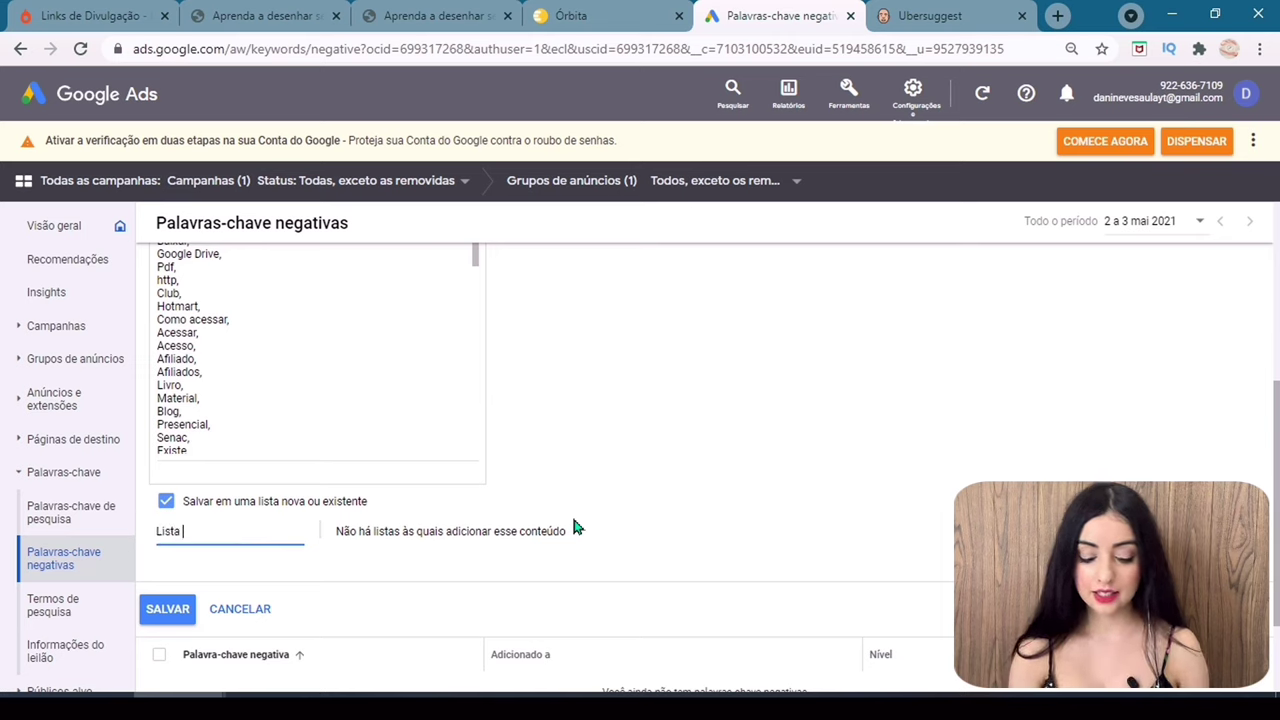
text(de PC Negativas)
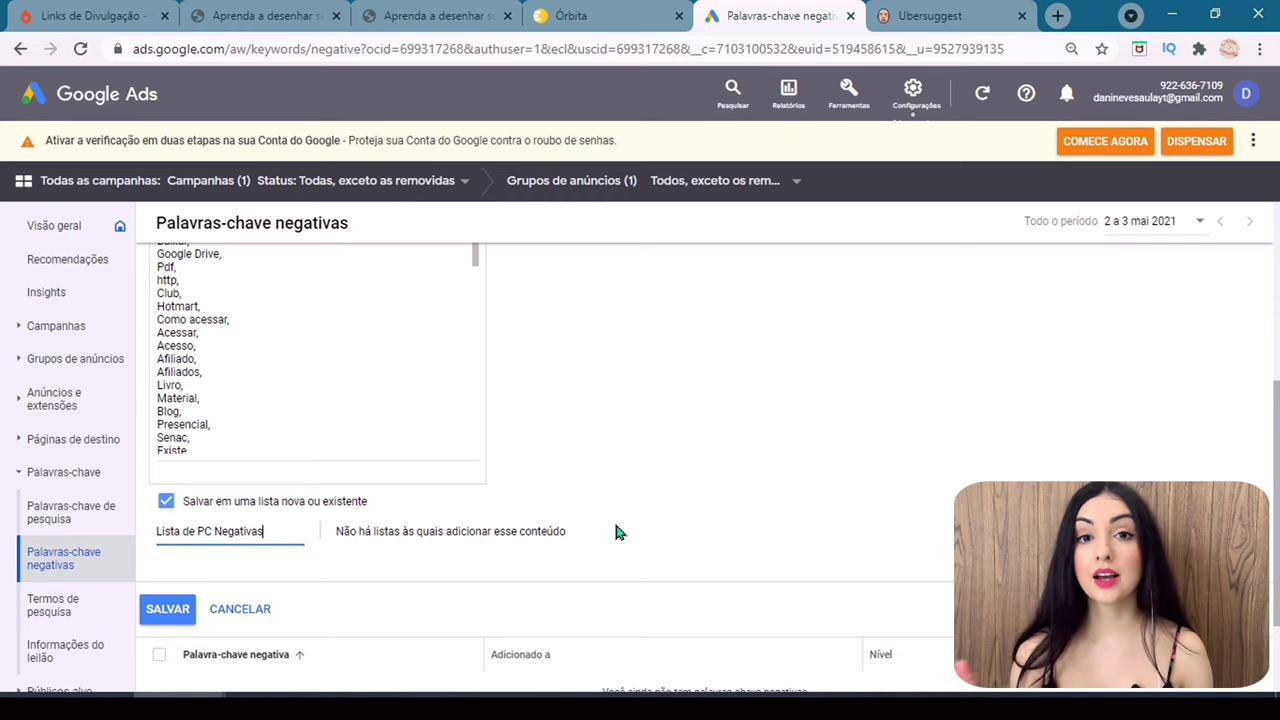
click(150, 612)
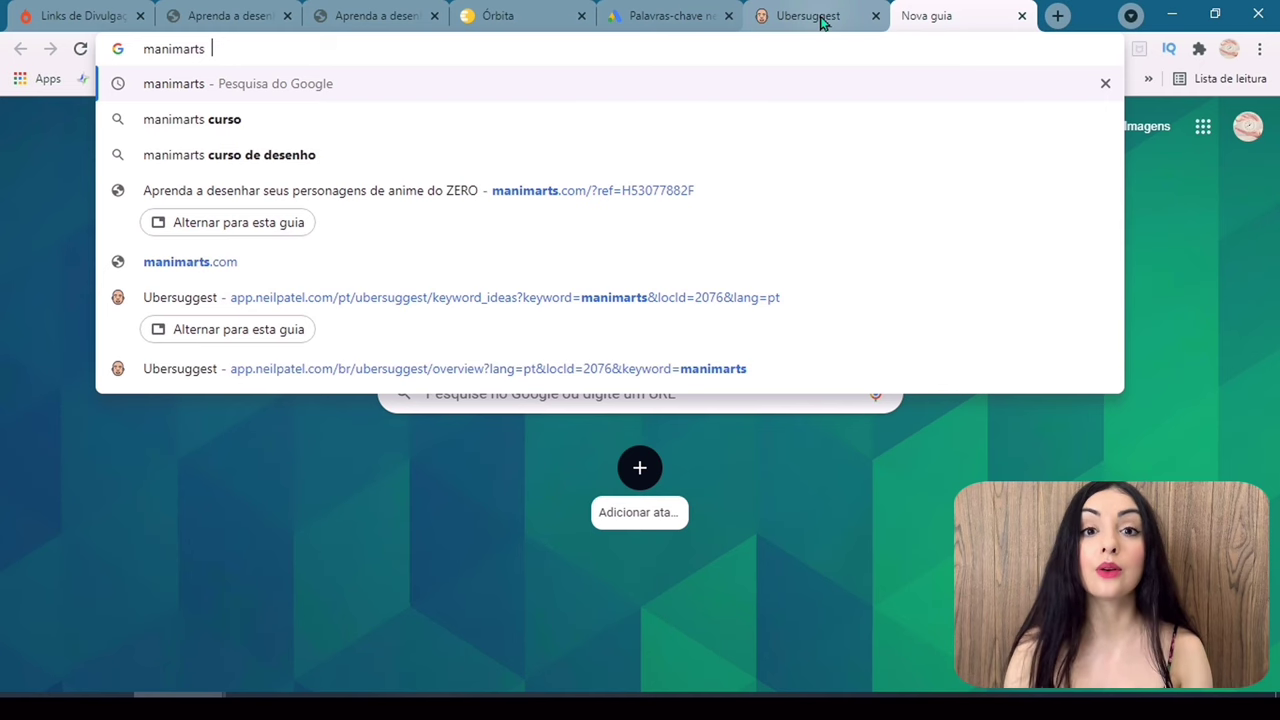
Return to the negative keywords form in Google Ads and save the keywords for the Manimarts campaign without a shared list.
click(670, 15)
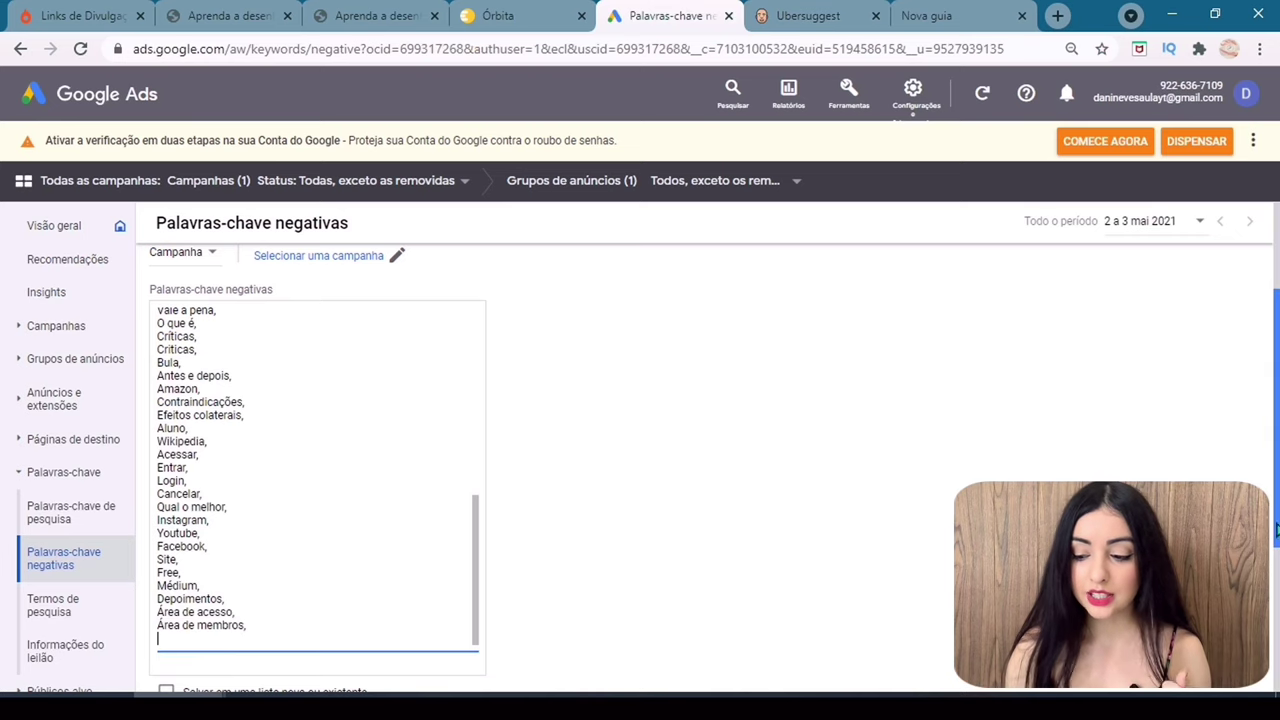
scroll(1127, 440, down, 3)
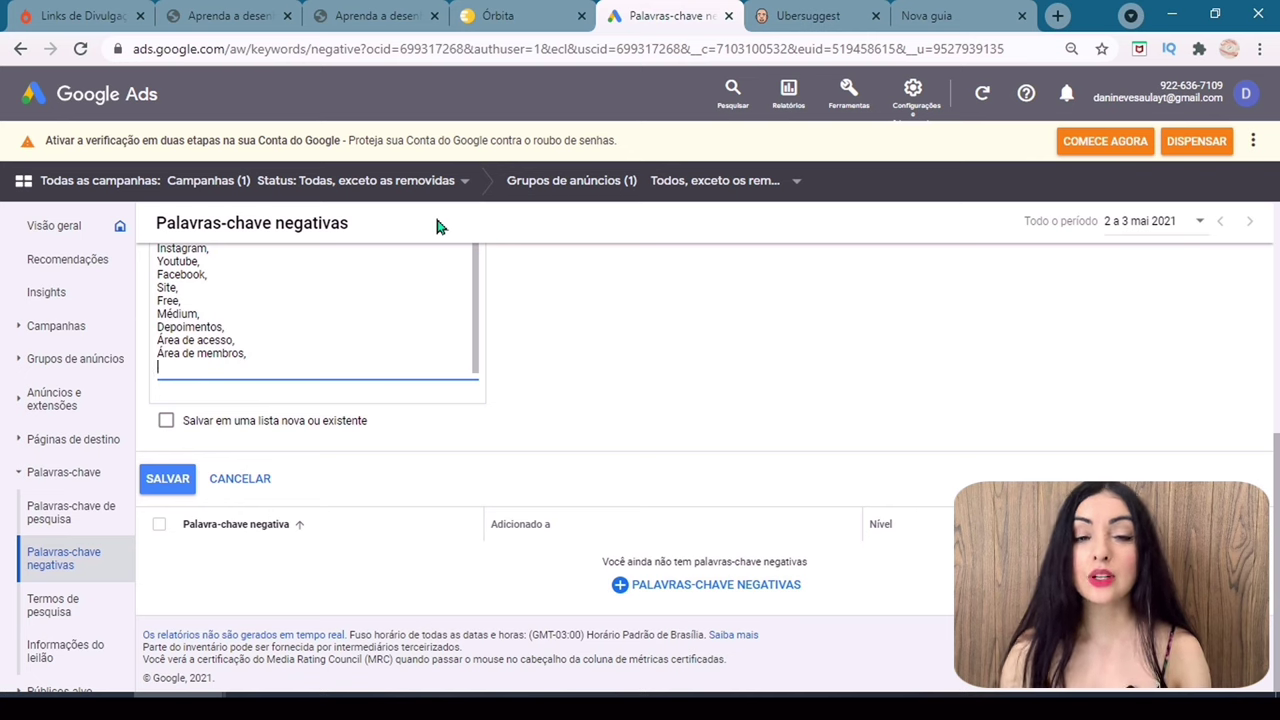
click(160, 490)
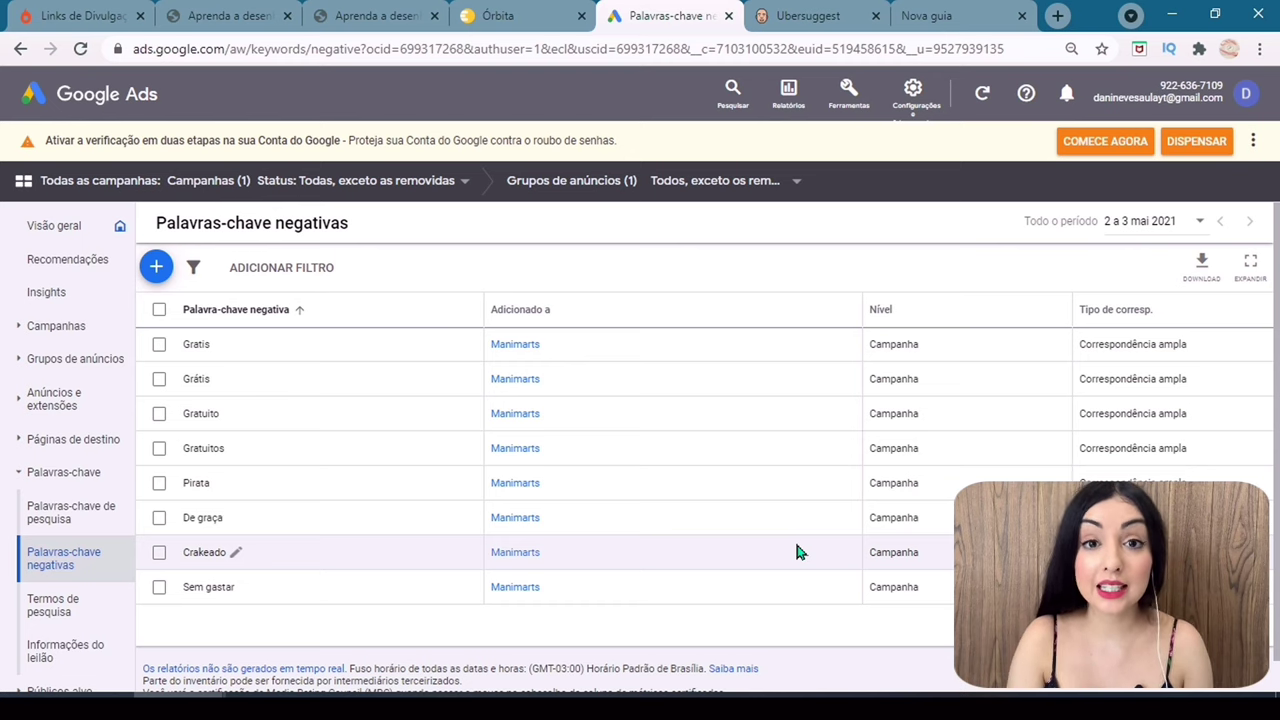
Open the account's conversion tracking and start a new conversion action for website conversions.
click(850, 93)
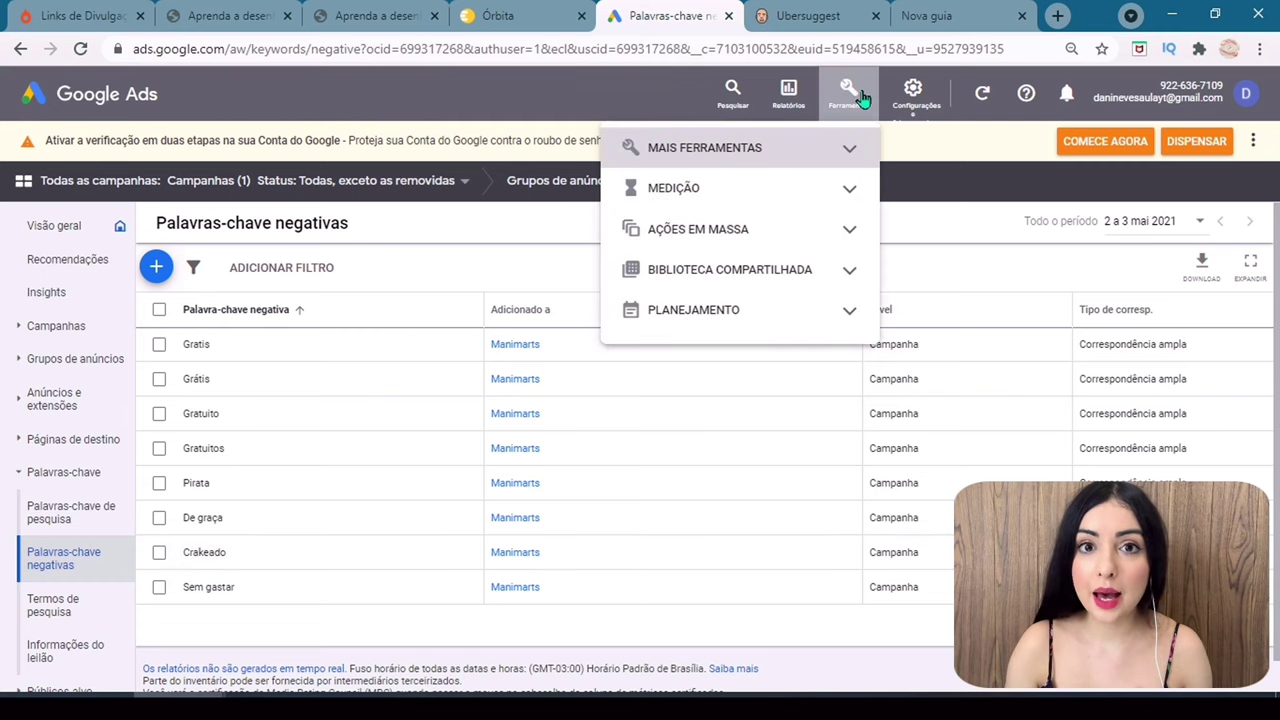
click(800, 190)
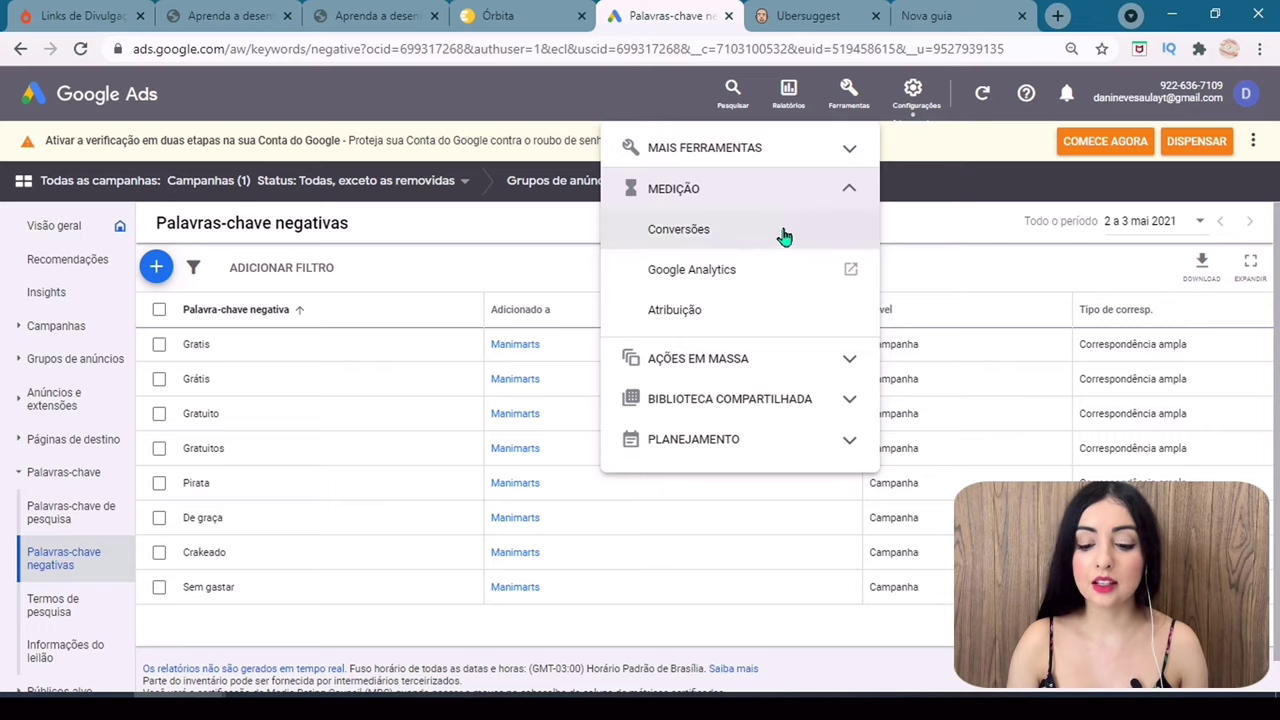
click(785, 232)
click(171, 228)
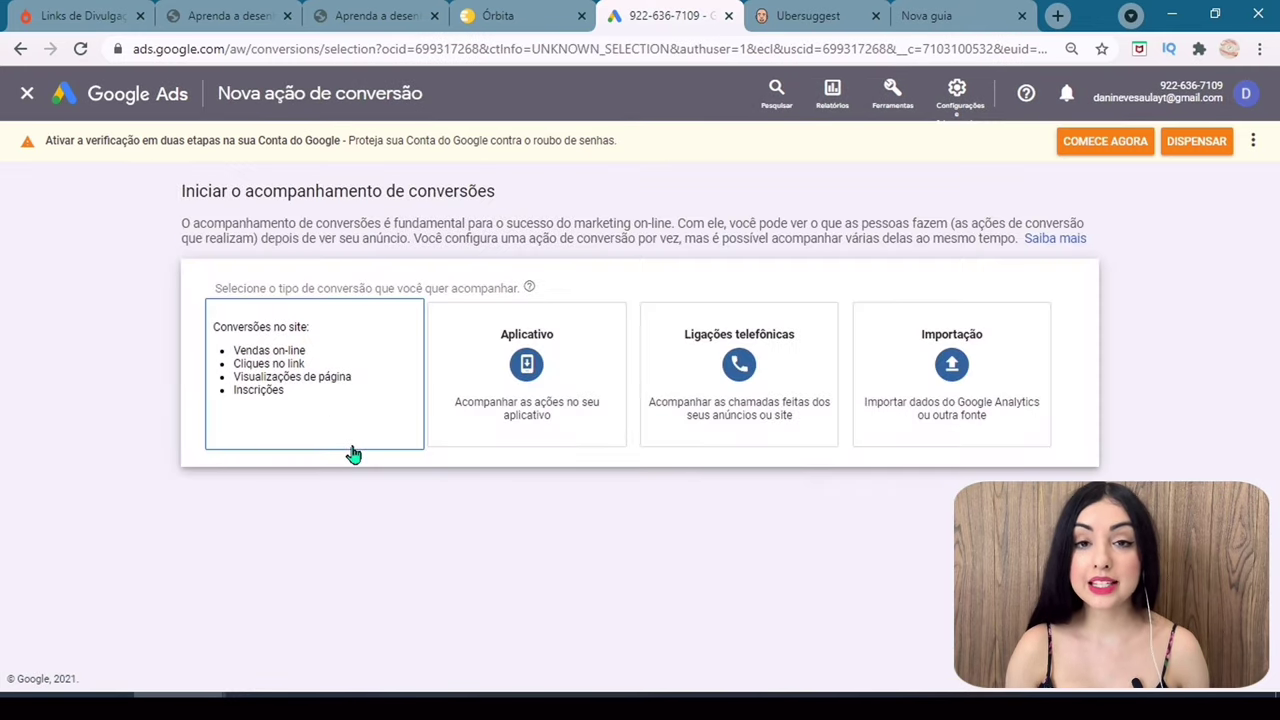
click(328, 428)
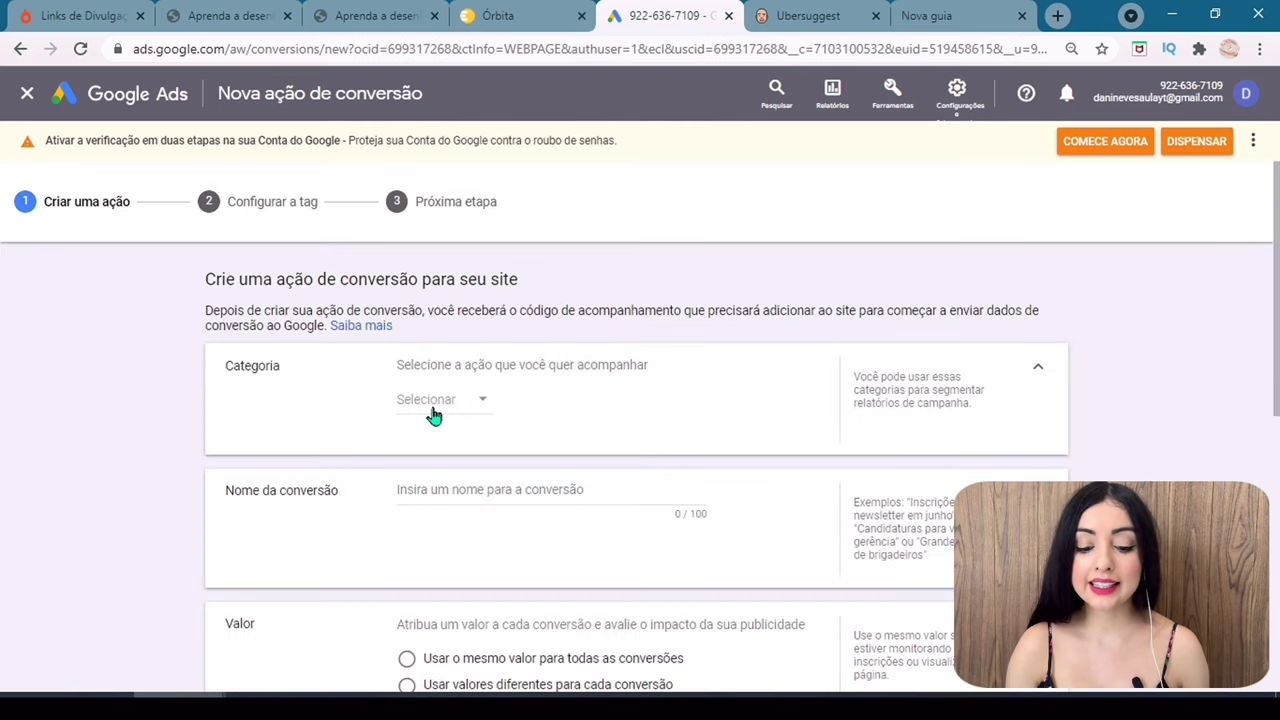
Set the conversion action's category to Compra and name the conversion "Manimarts".
click(431, 413)
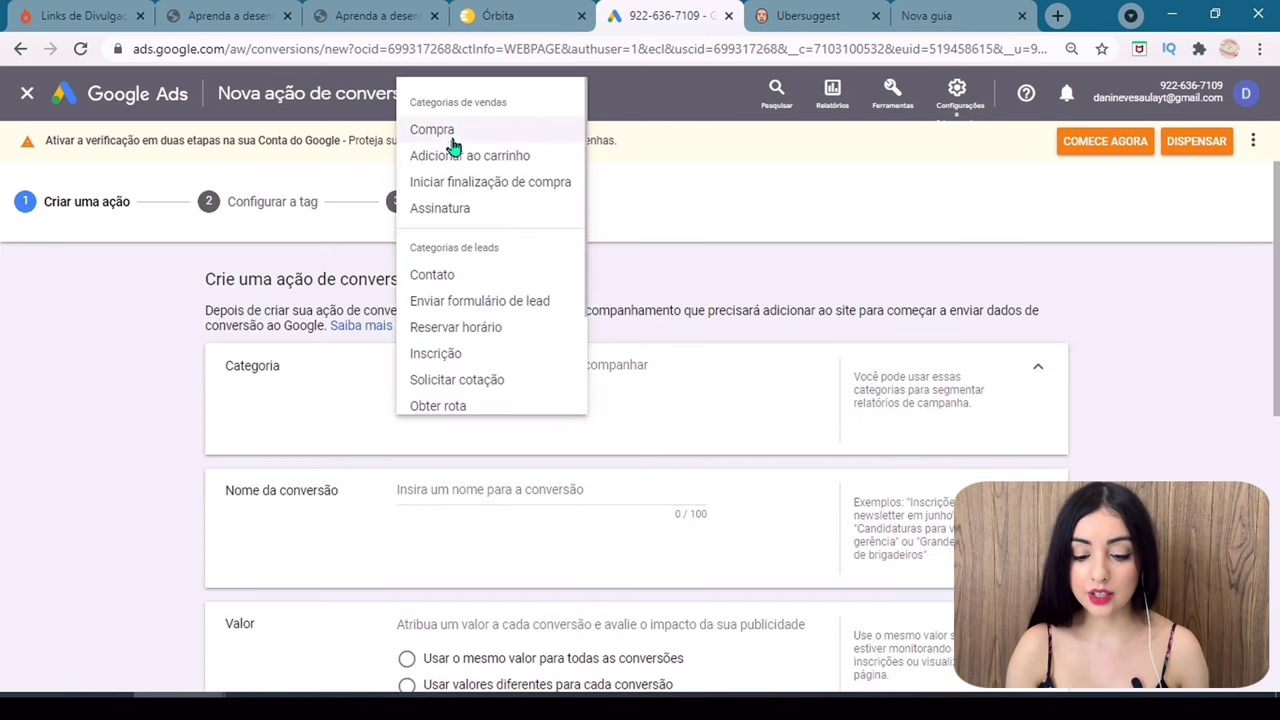
click(449, 131)
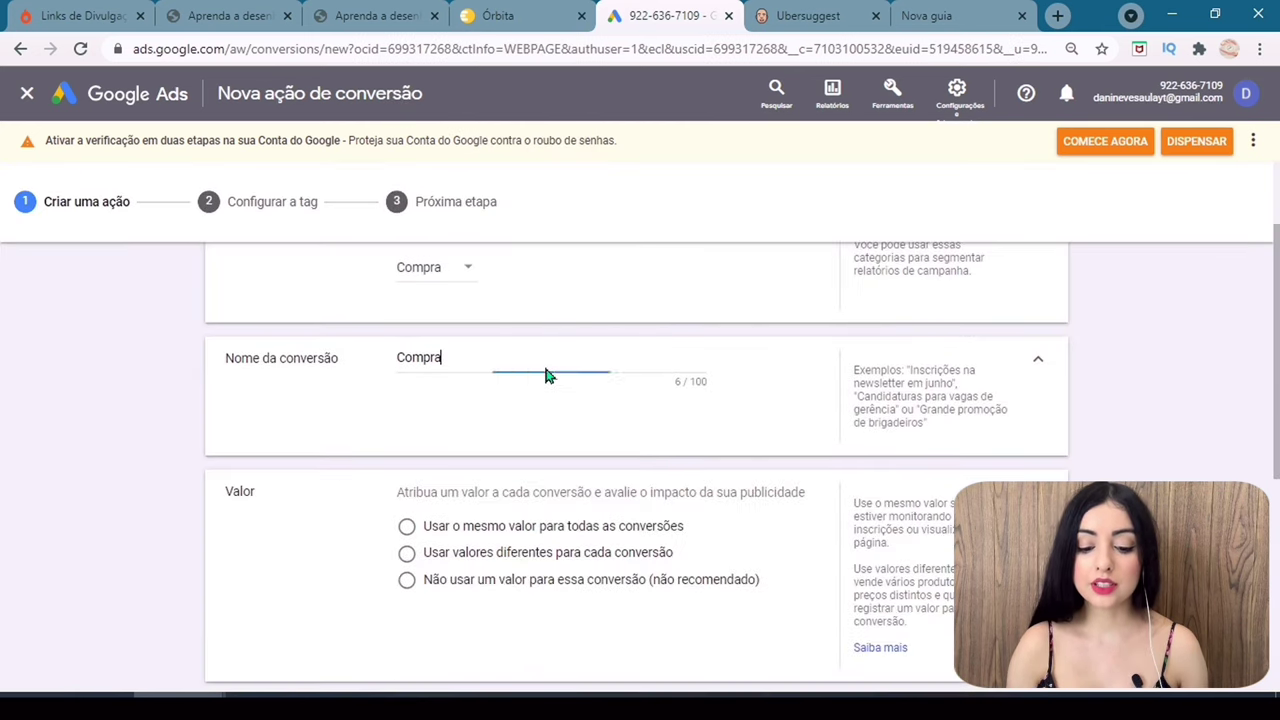
key(BackSpace)
key(BackSpace)
key(BackSpace)
key(BackSpace)
key(BackSpace)
key(BackSpace)
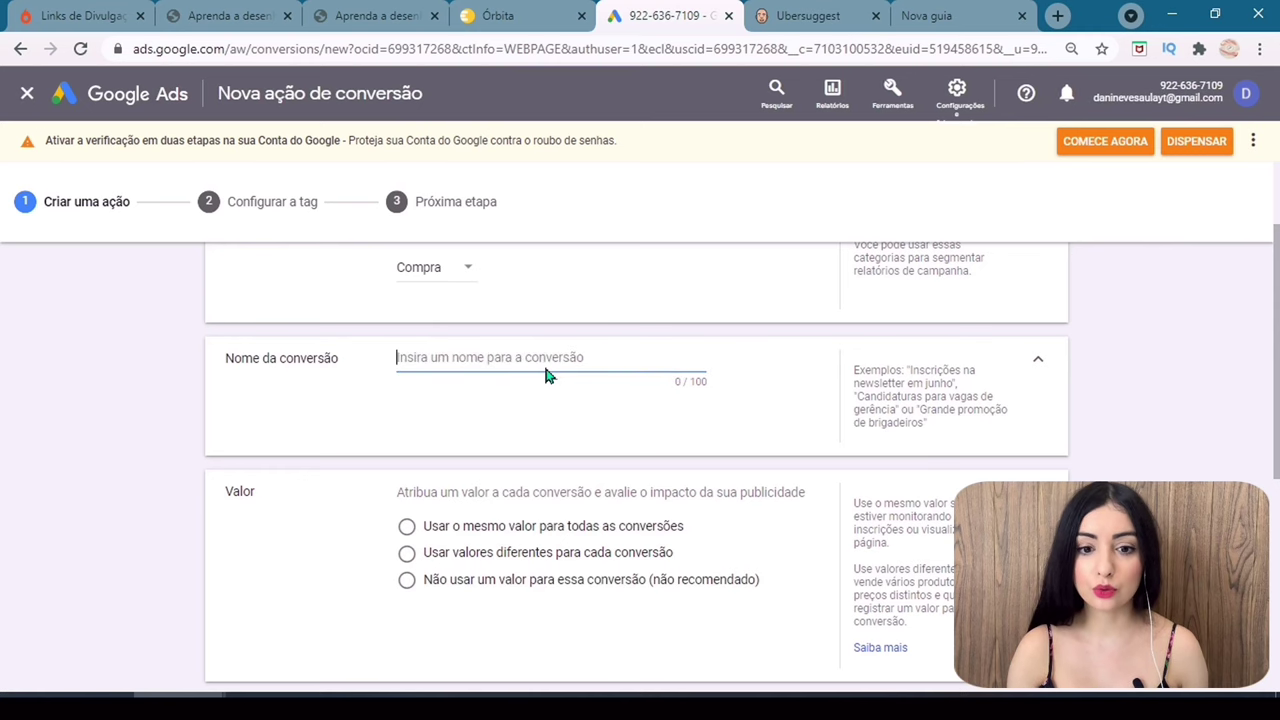
text(Manimarts)
scroll(543, 450, down, 1)
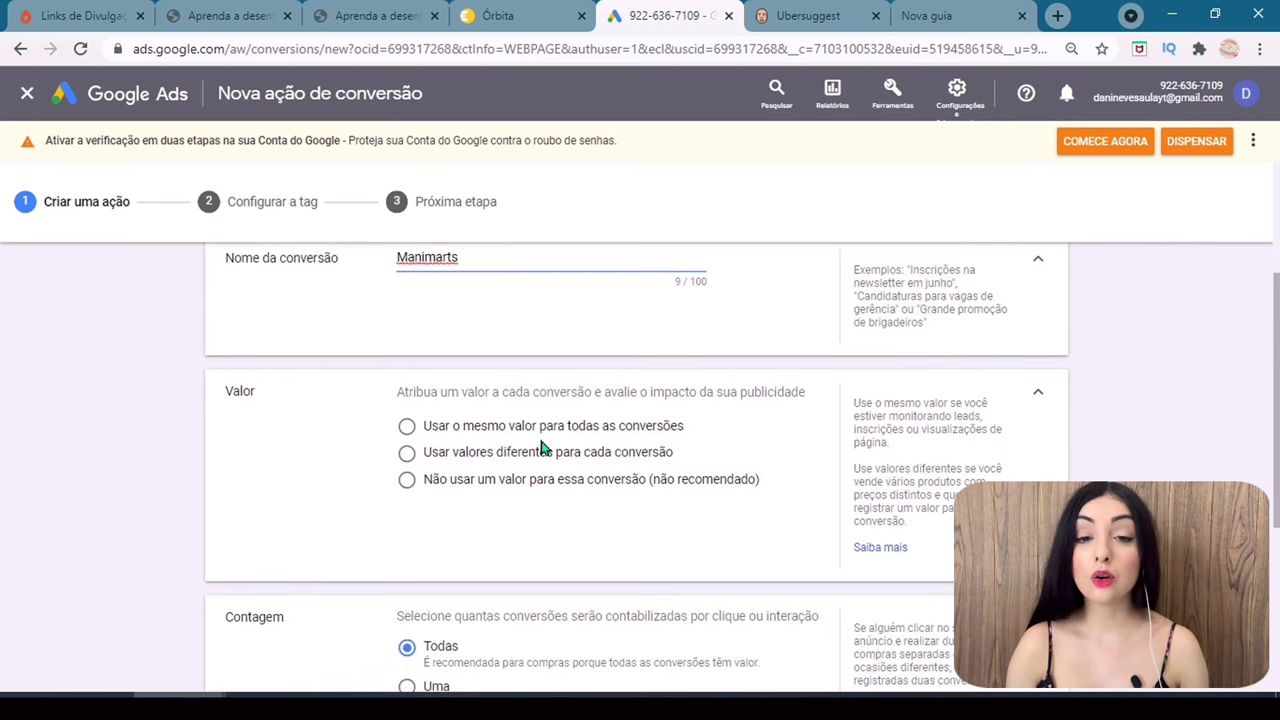
Assign the same value of R$ 70 to all Manimarts conversions, keep the count at Todas and create the conversion action.
click(531, 433)
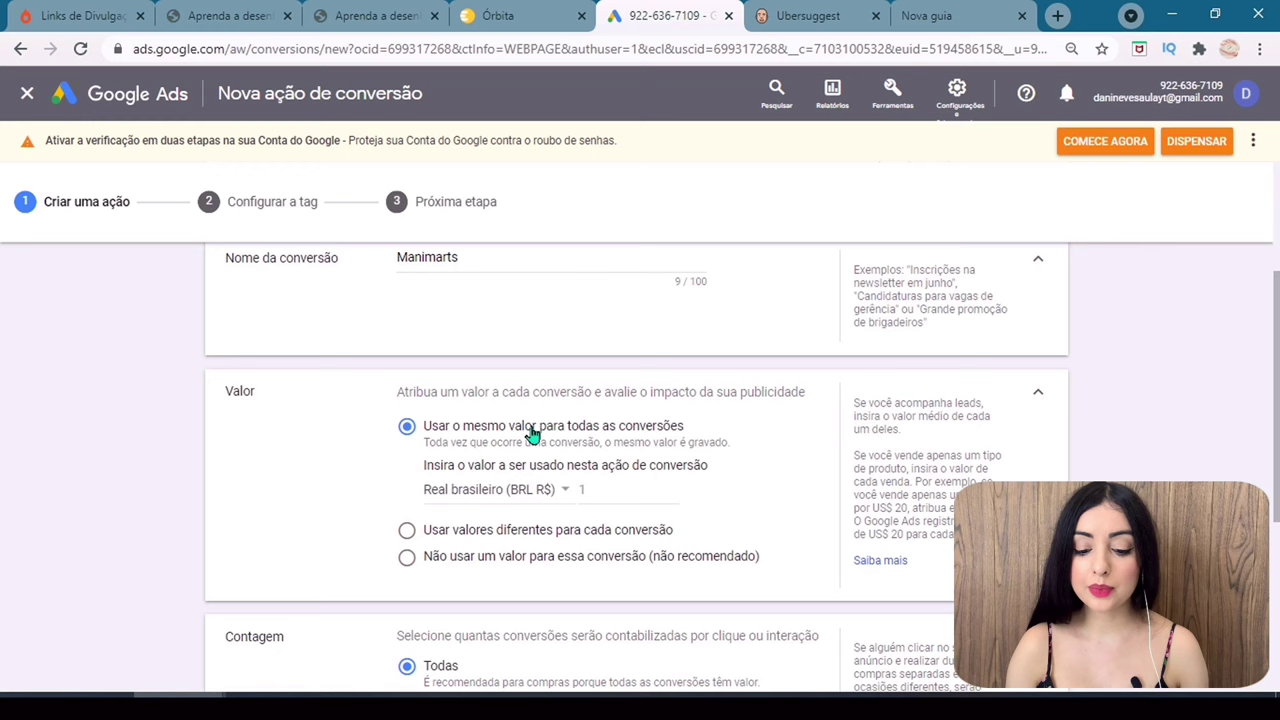
click(620, 491)
key(BackSpace)
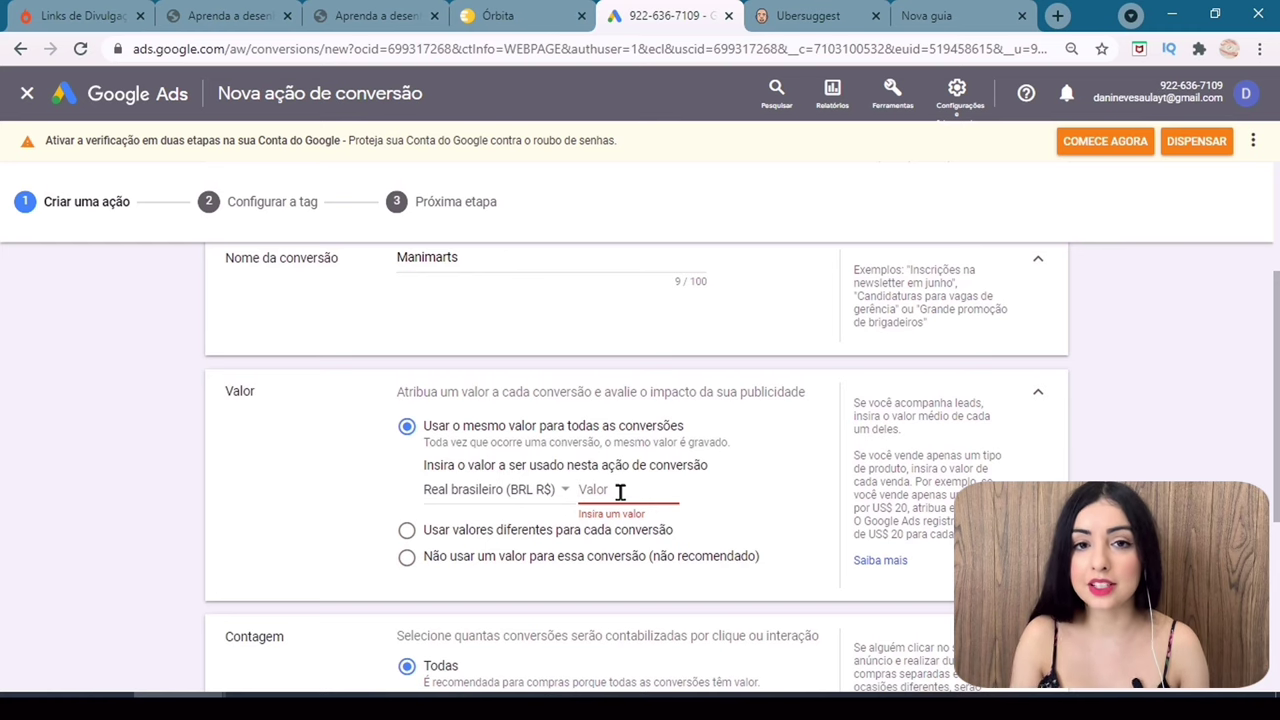
text(7)
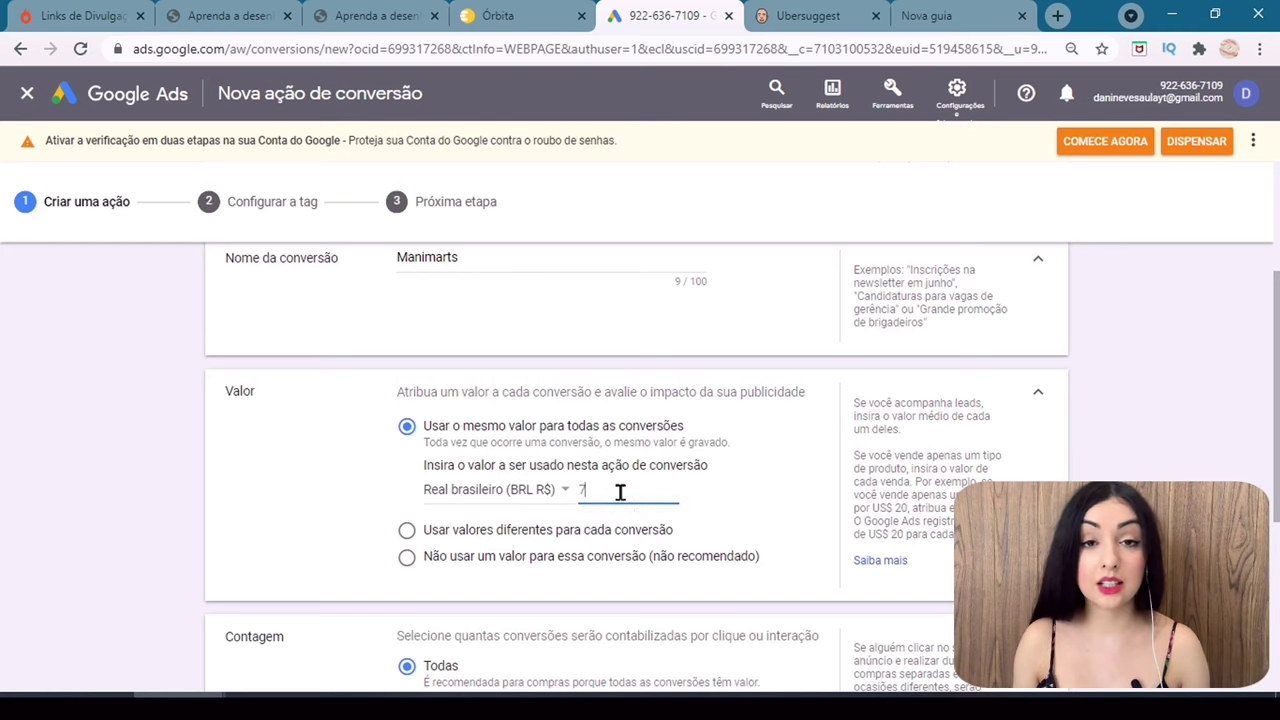
text(0)
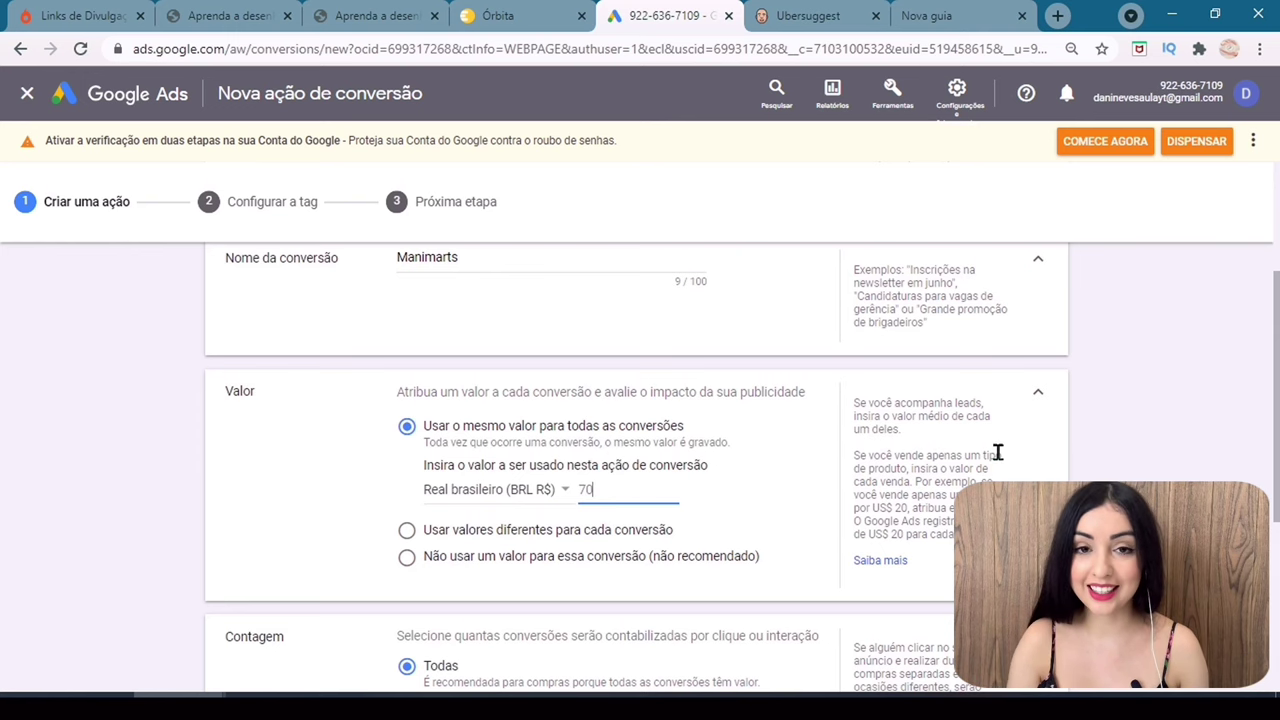
click(1190, 427)
scroll(329, 449, down, 3)
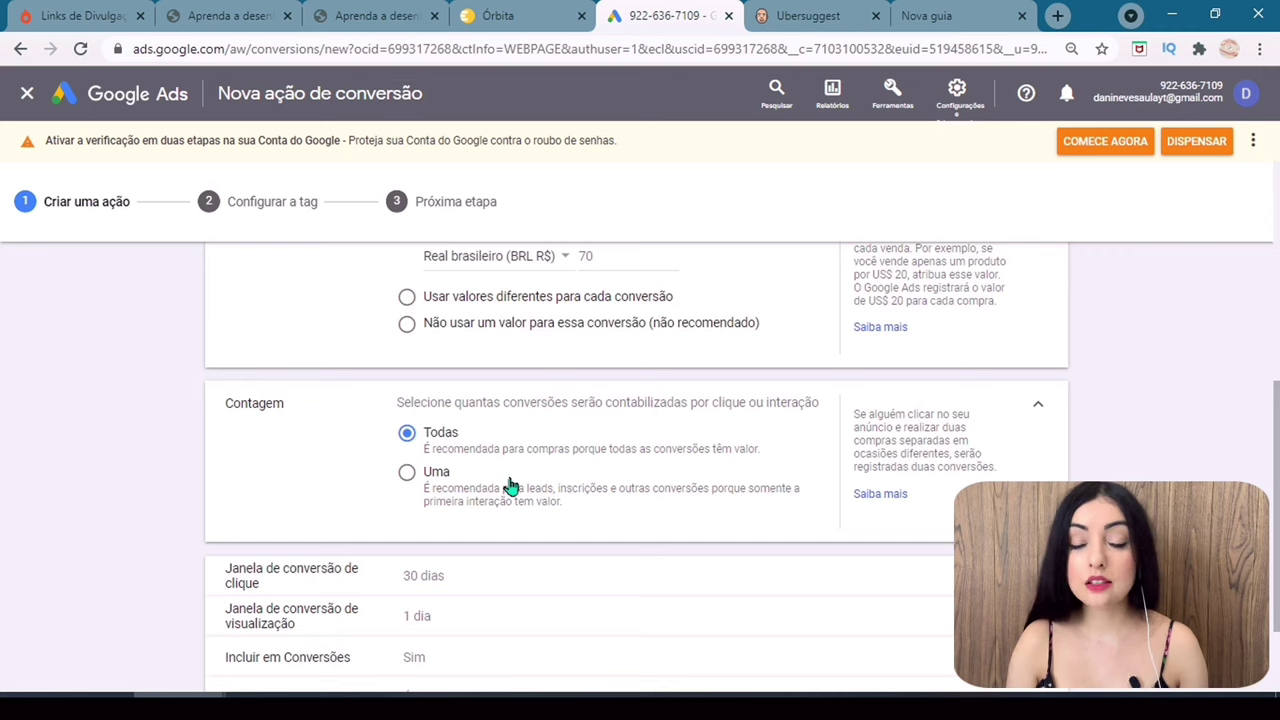
scroll(294, 634, down, 2)
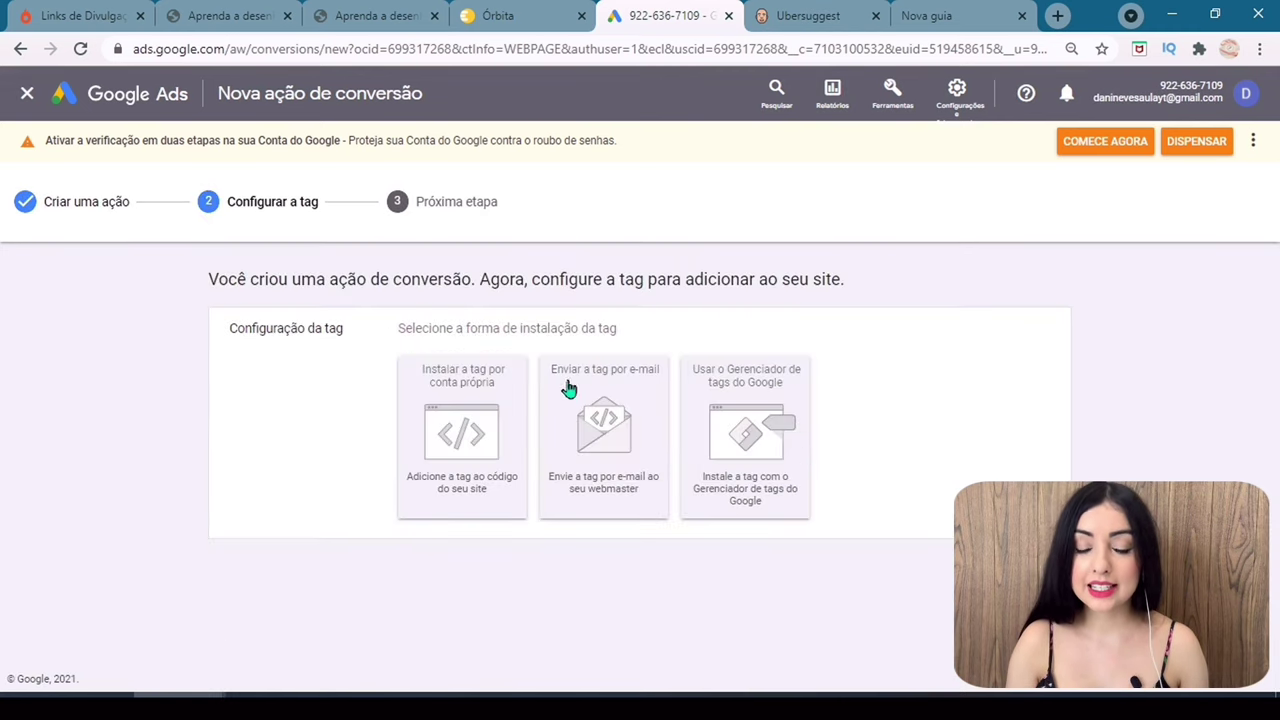
Choose to install the conversion tag yourself and copy the page-load event snippet for the Manimarts conversion.
click(501, 445)
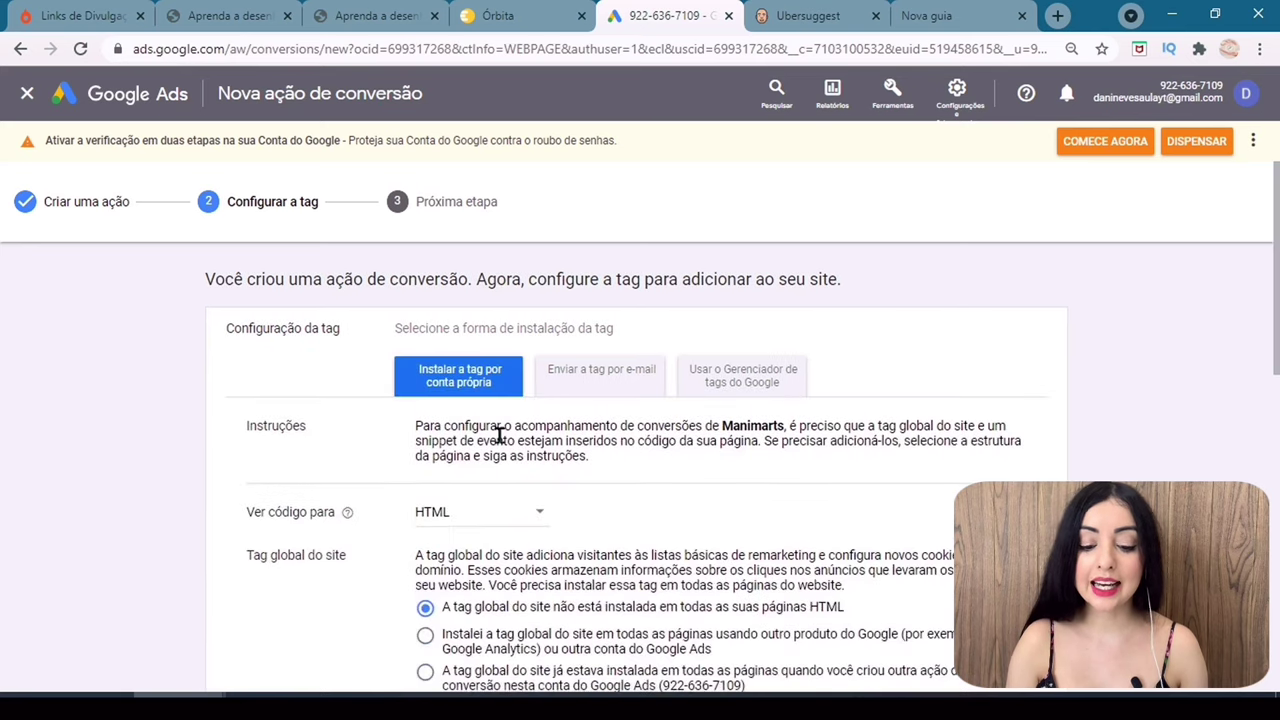
scroll(1262, 304, down, 7)
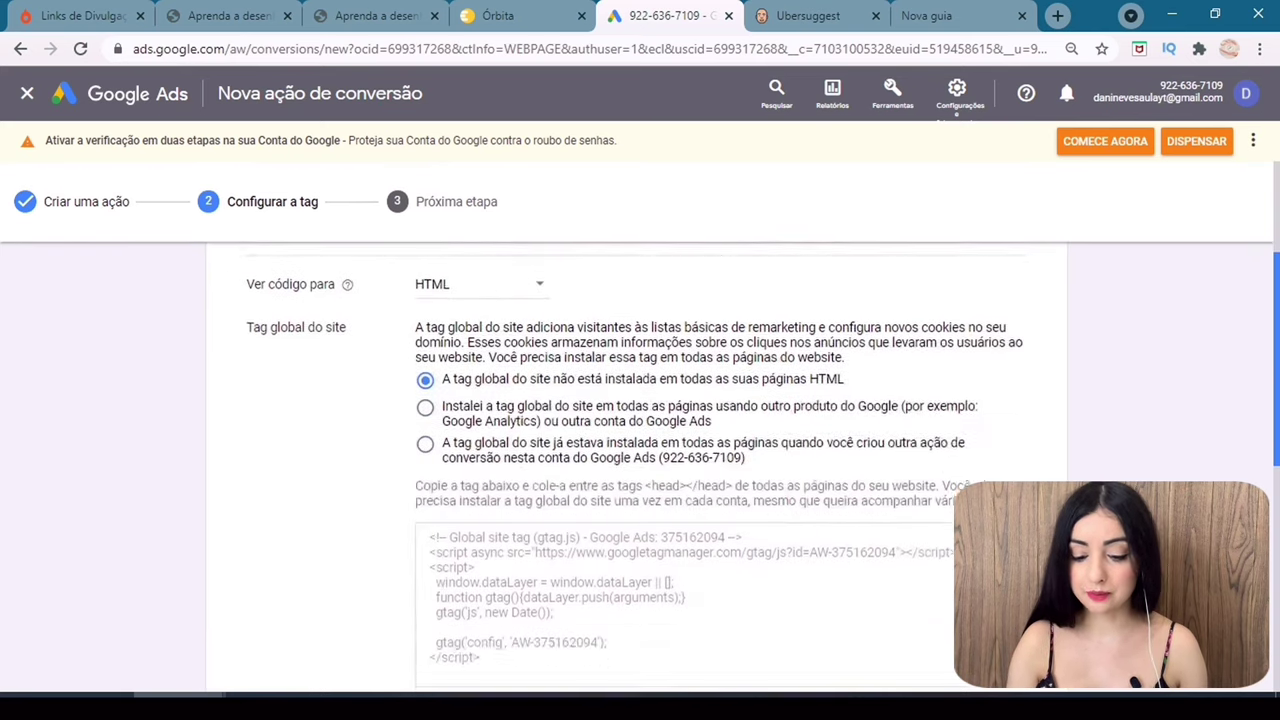
scroll(589, 540, down, 3)
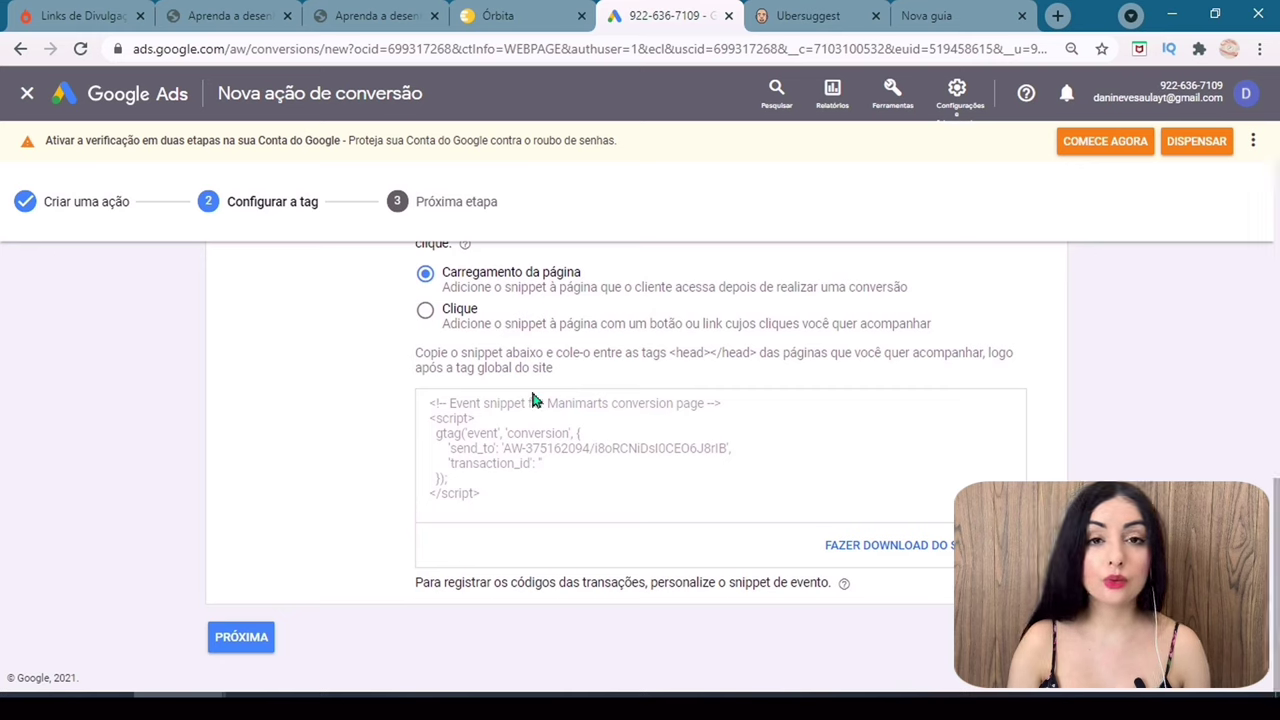
click(537, 438)
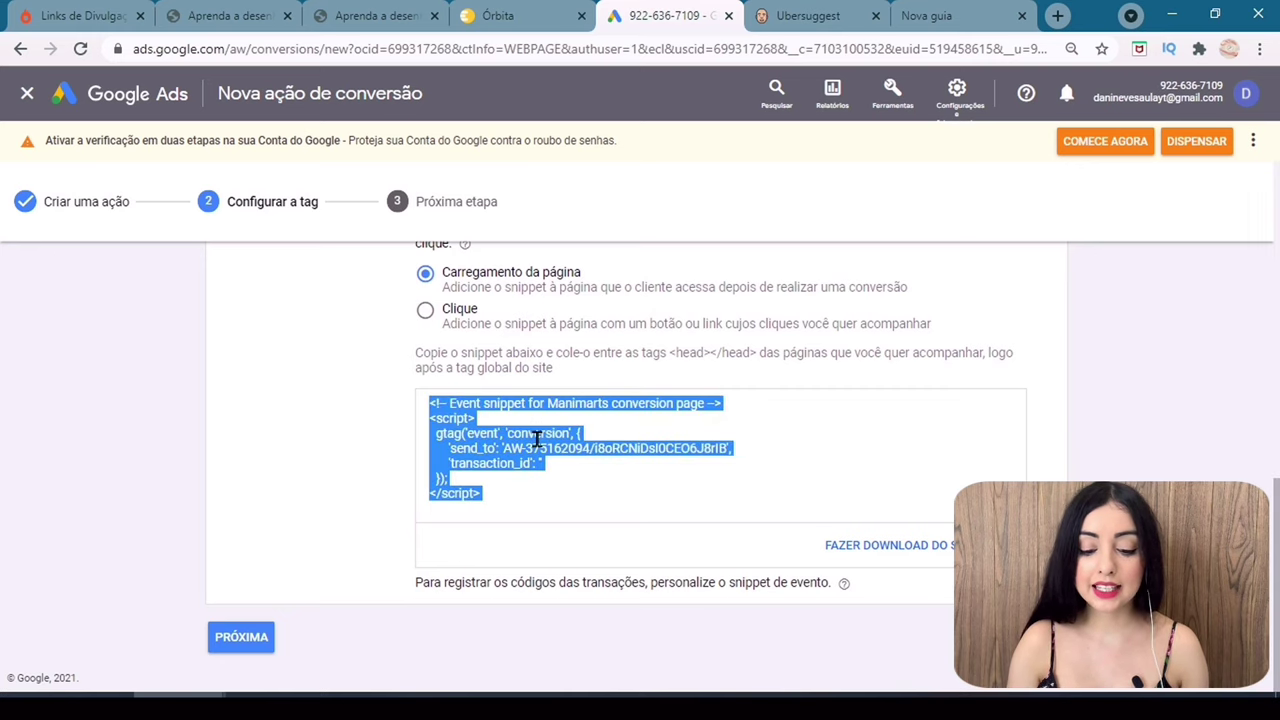
right_click(537, 438)
click(560, 453)
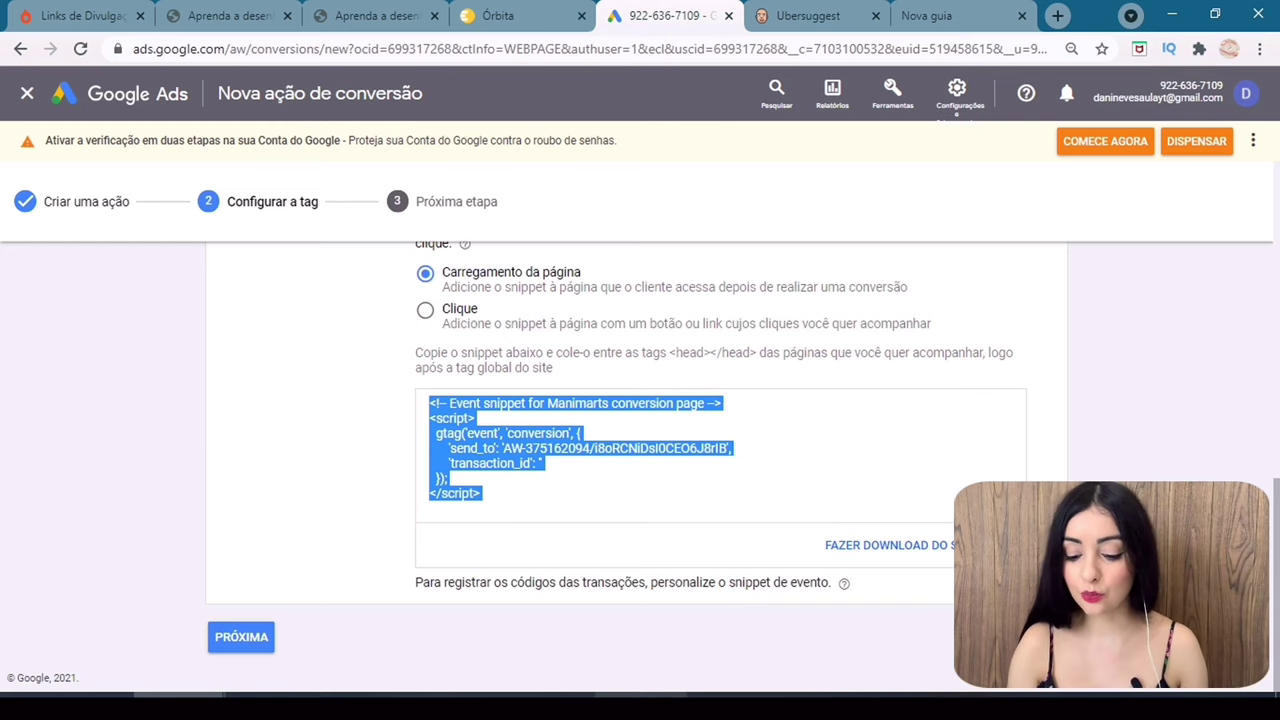
Paste the Manimarts event snippet into the blank Notepad document and return to the browser.
click(641, 694)
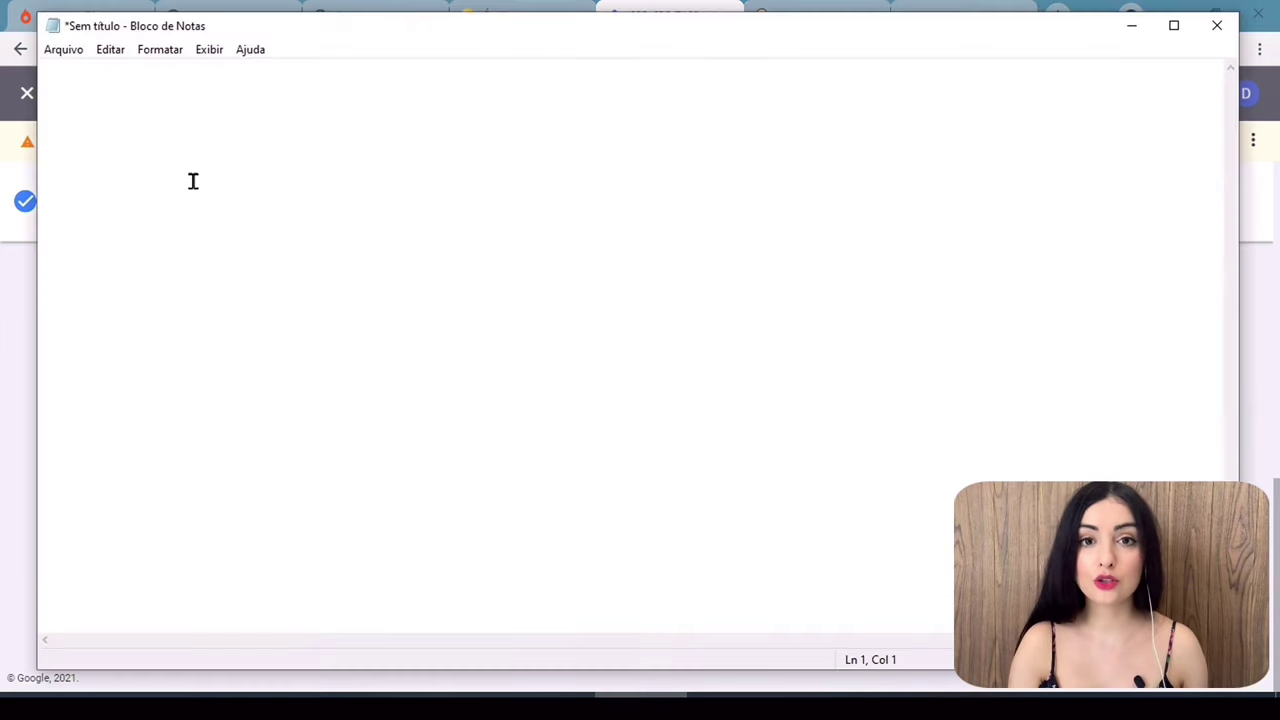
text(<!-- Event snippet for Manimarts conversion page --> <script>   gtag('event', 'conversion', {       'send_to': 'AW-375162094/i8oRCNiDsI0CEO6J8rIB',       'transaction_id': ''   }); </script>)
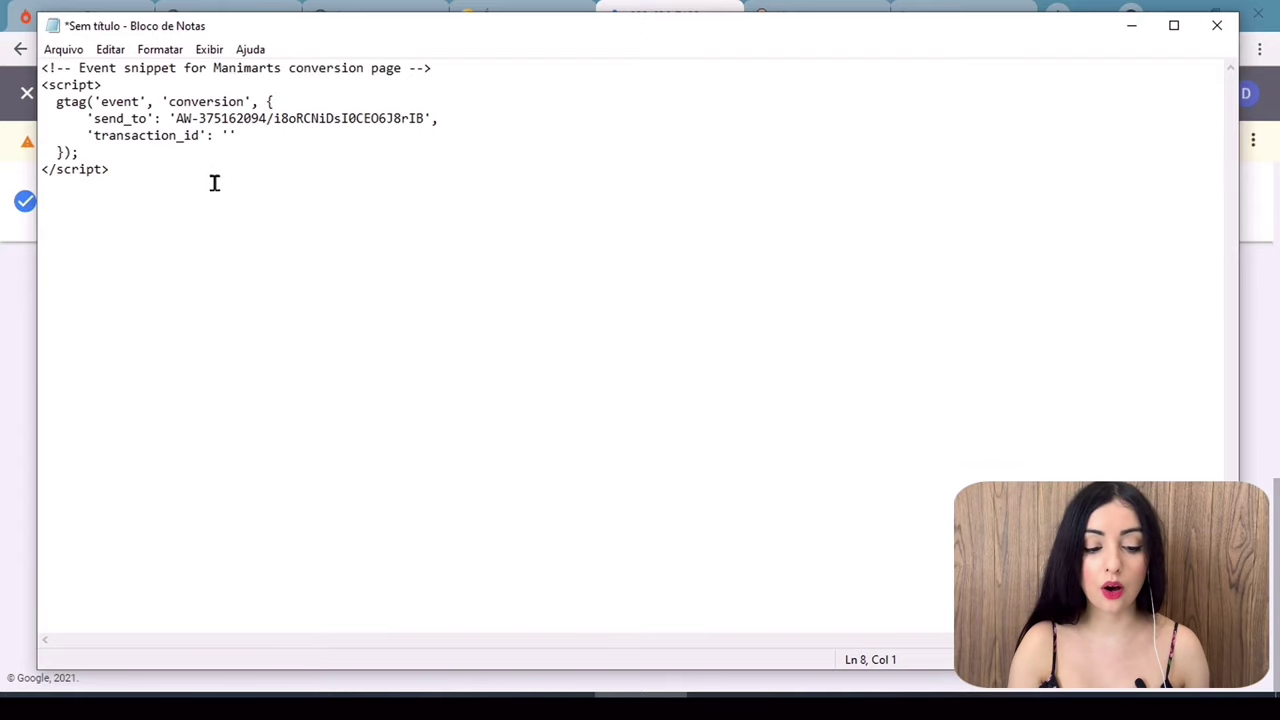
click(641, 694)
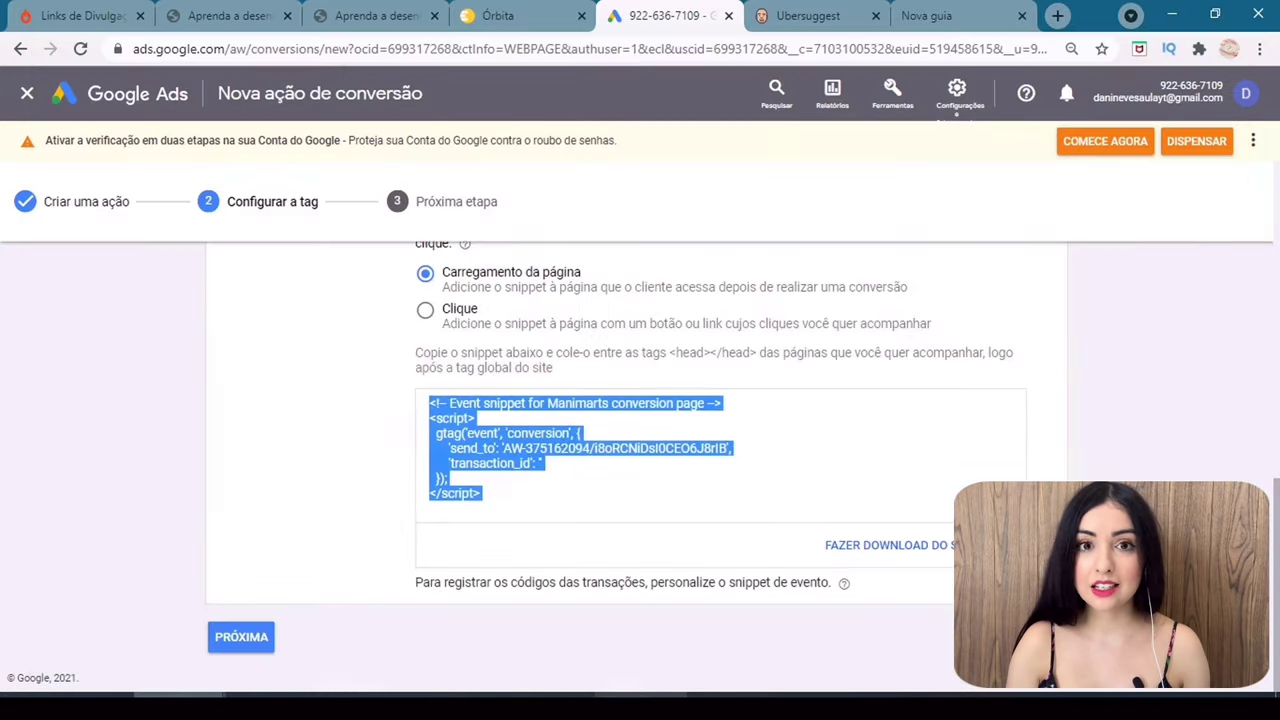
Switch to Hotmart and open its tracking pixel tool, Pixel de rastreamento.
click(72, 8)
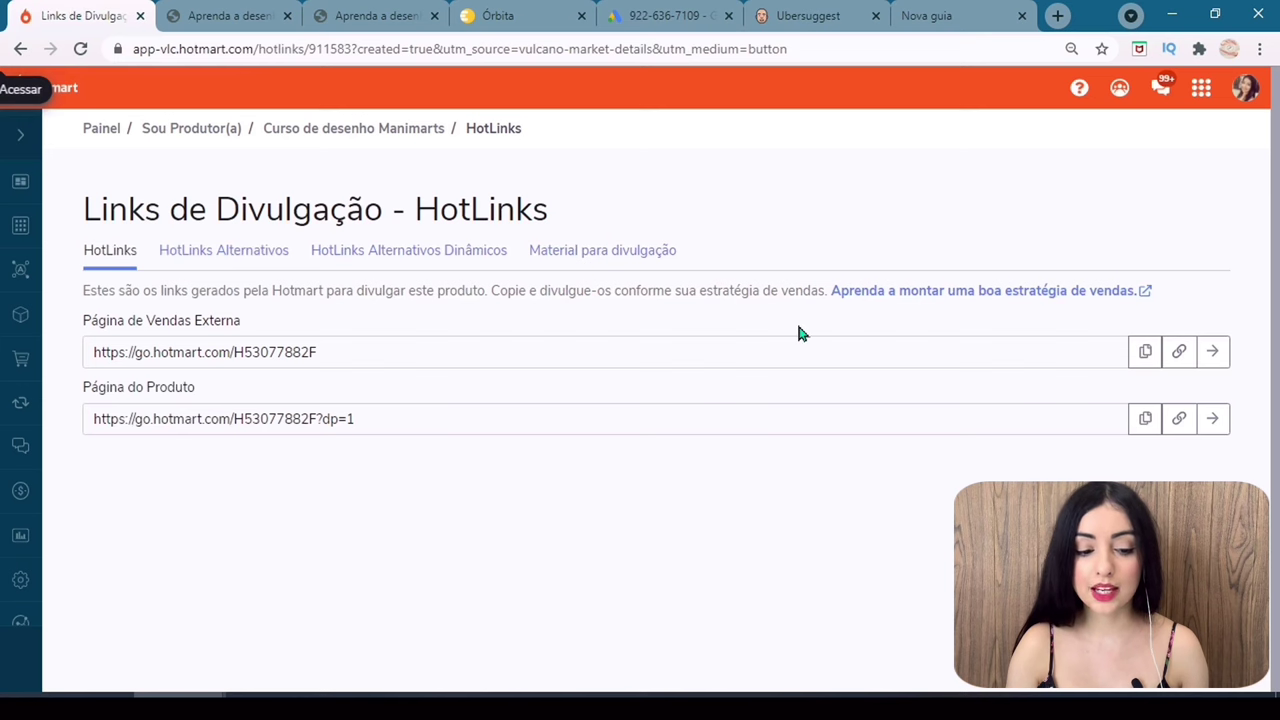
mouse_move(94, 584)
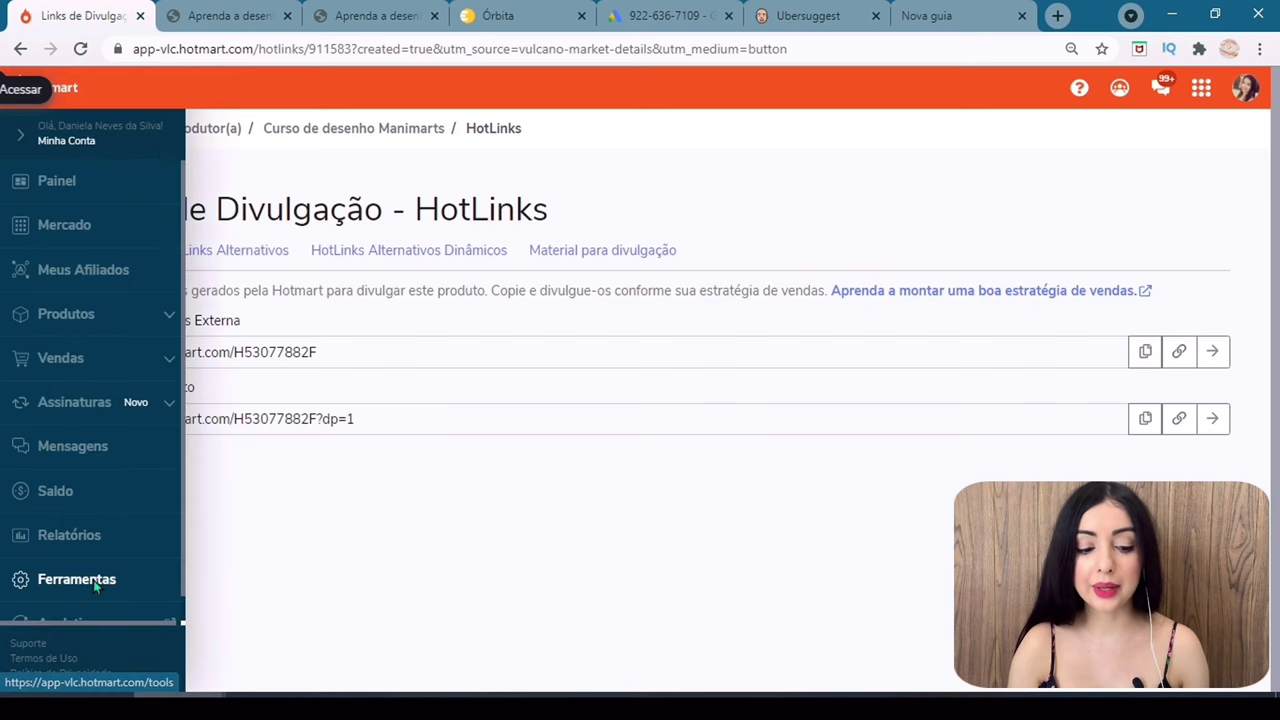
click(95, 585)
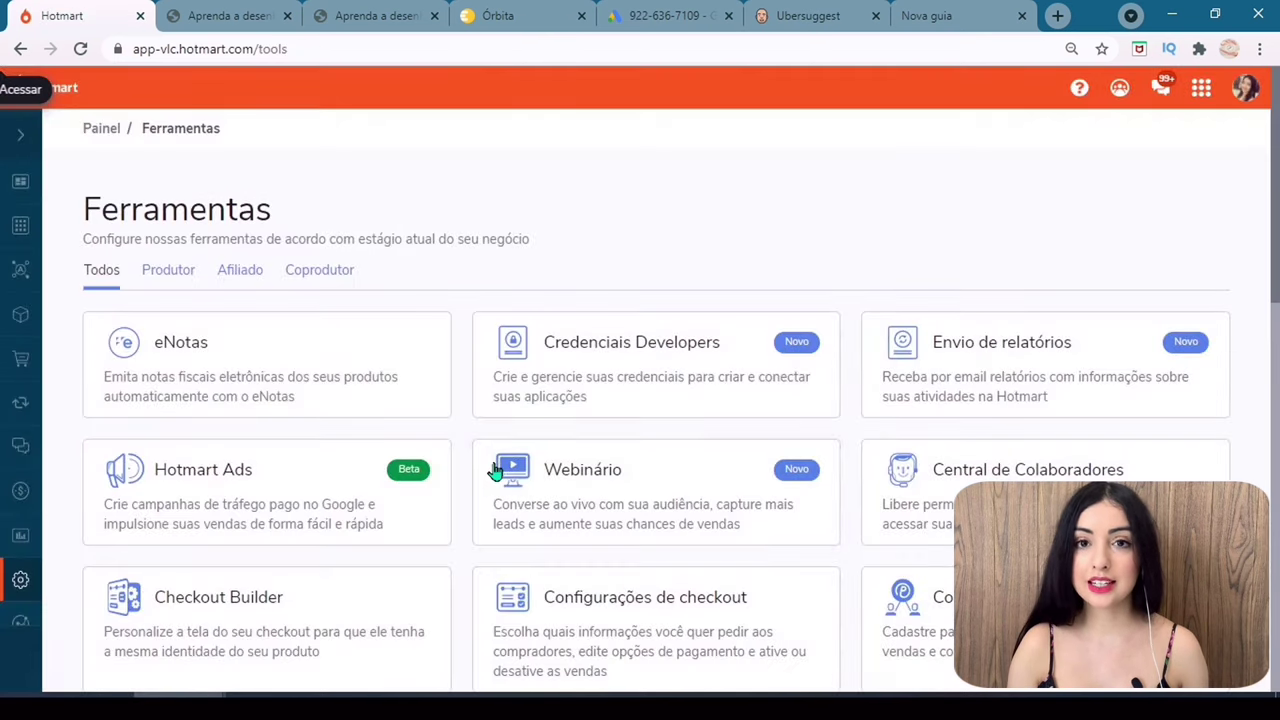
scroll(603, 485, down, 7)
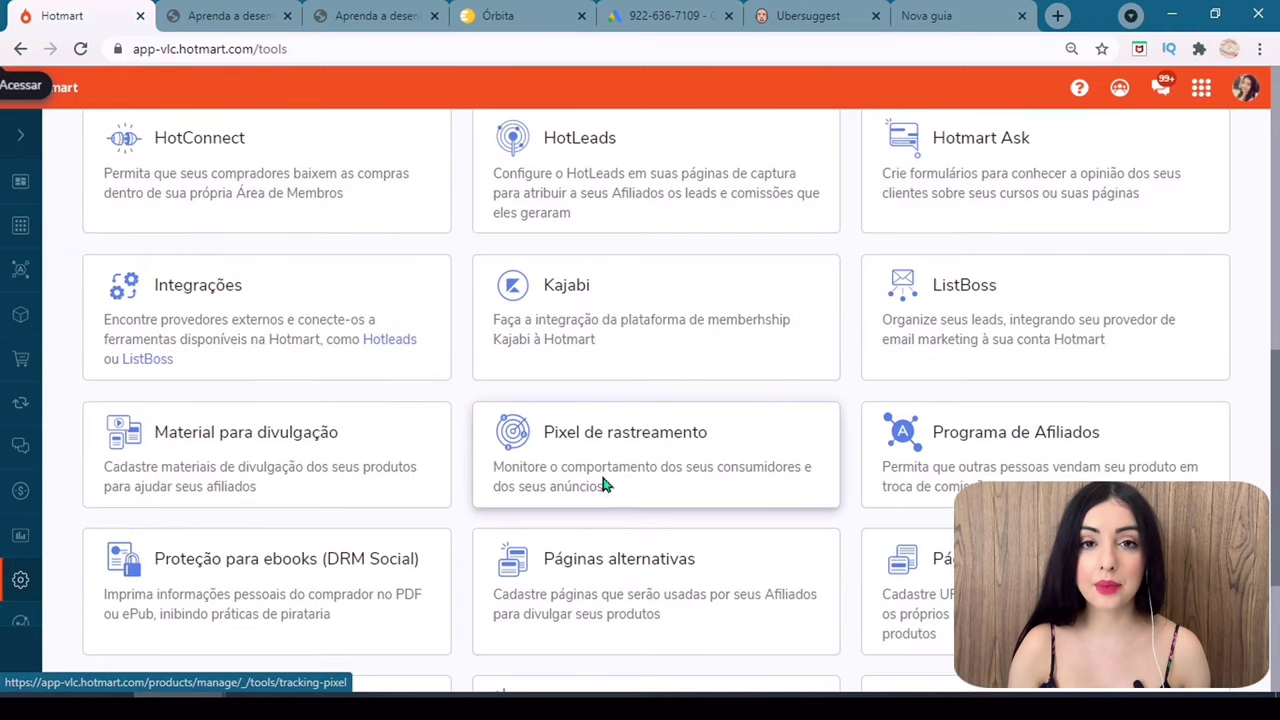
click(603, 485)
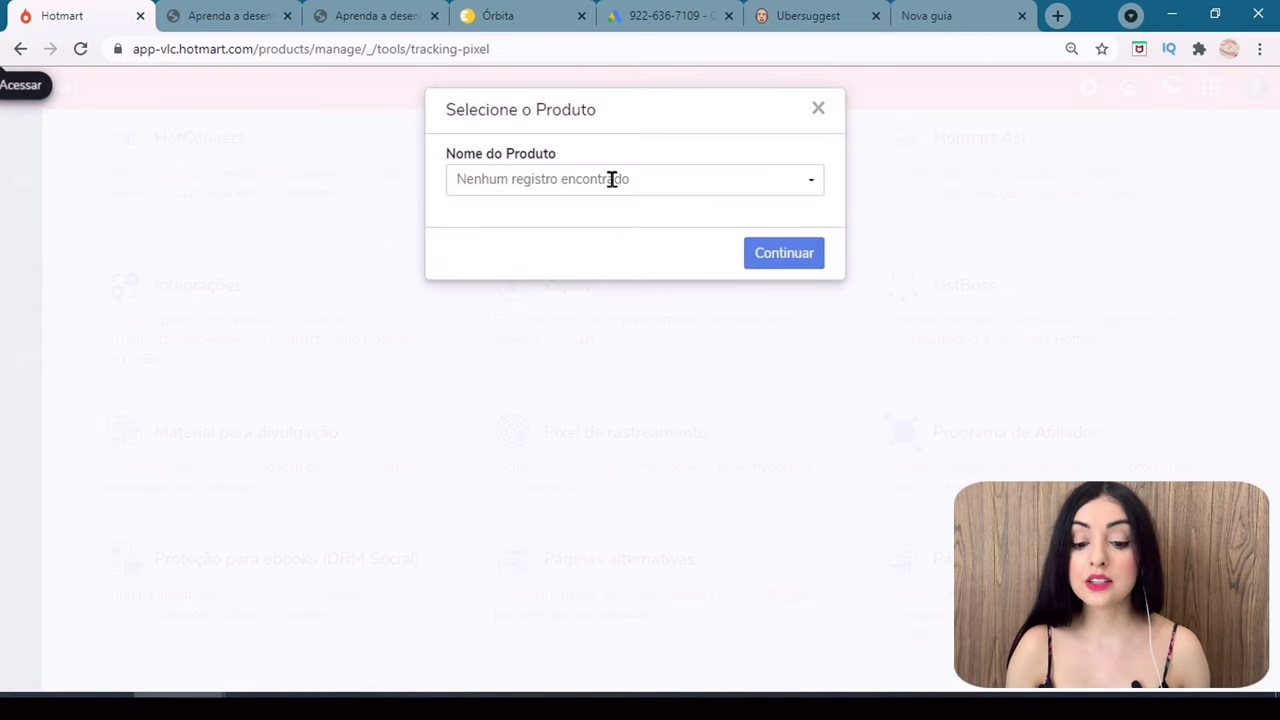
Select the product Curso de desenho Manimarts for the tracking pixel and open the Google Ads pixel configuration.
click(612, 179)
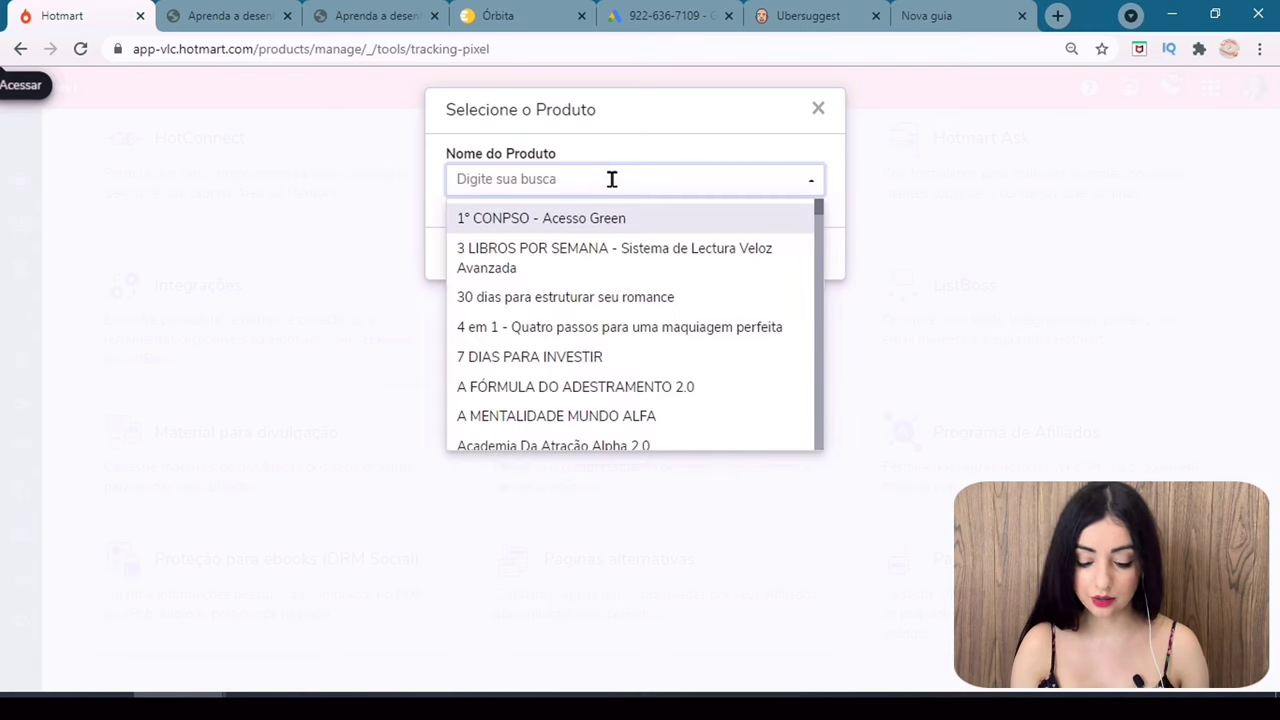
text(manimar)
click(613, 222)
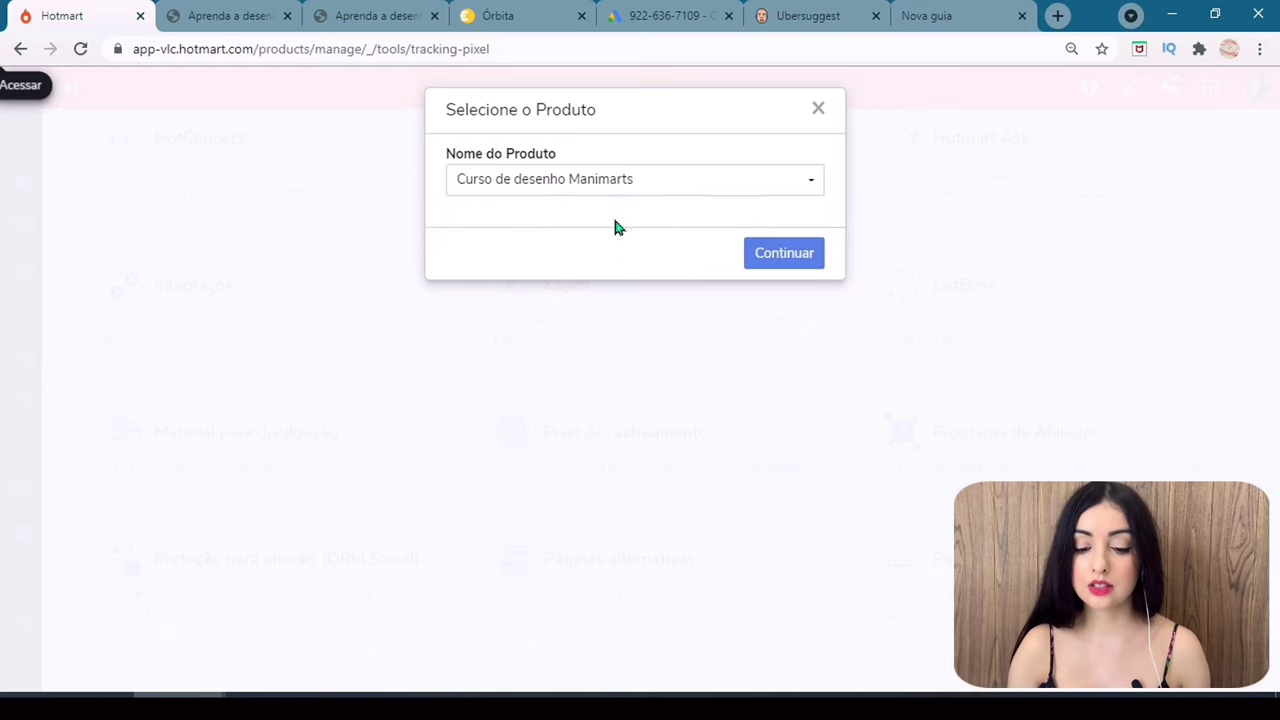
click(785, 253)
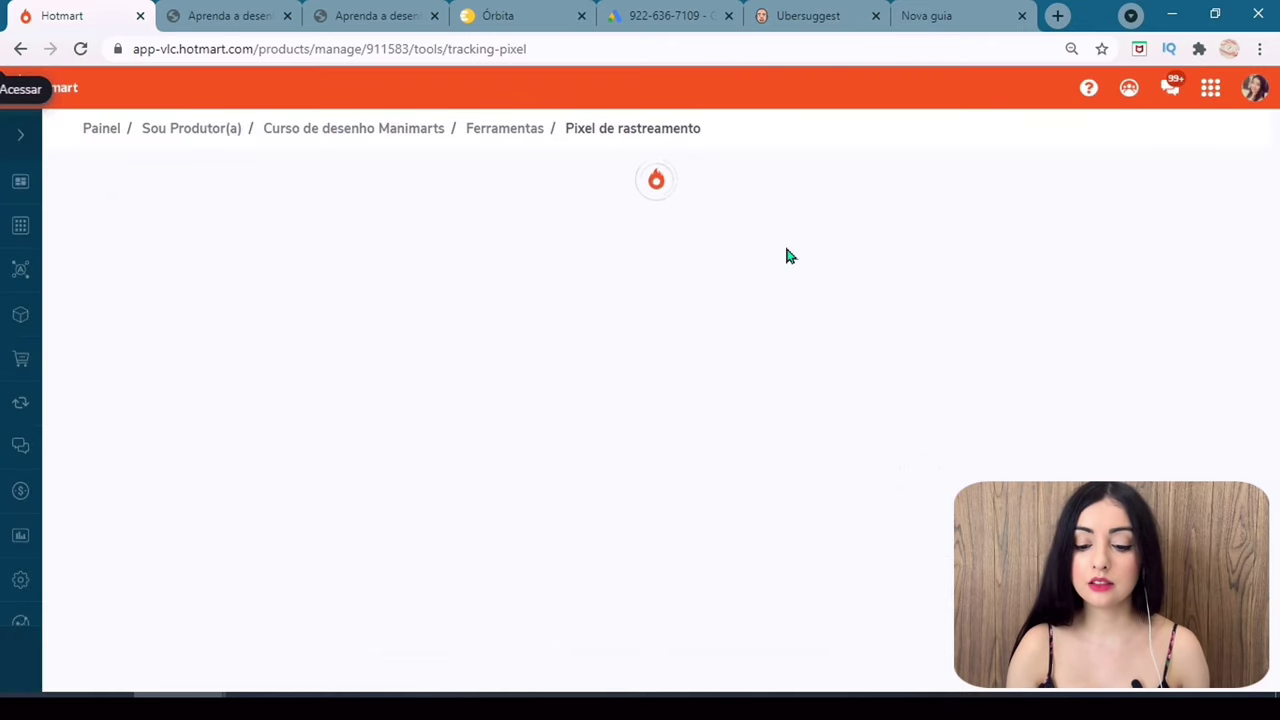
click(206, 452)
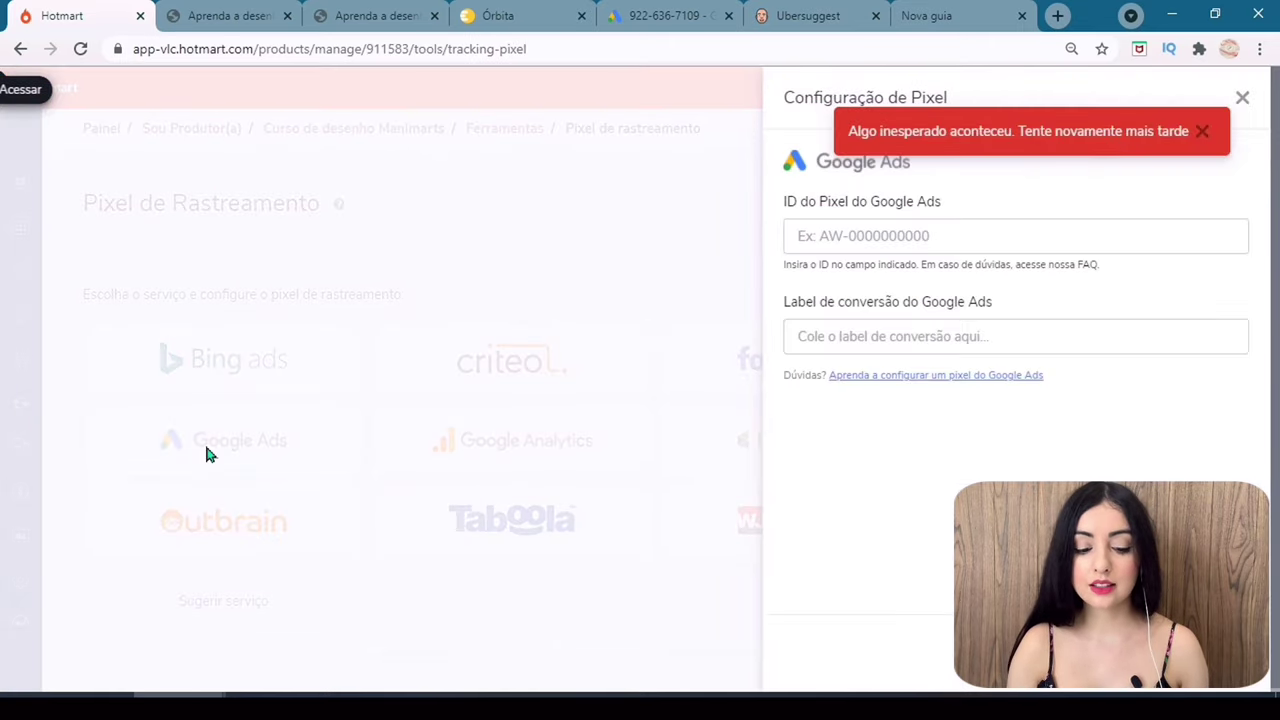
Copy the AW- conversion ID from the snippet in Notepad and paste it as Hotmart's Google Ads pixel ID.
click(632, 580)
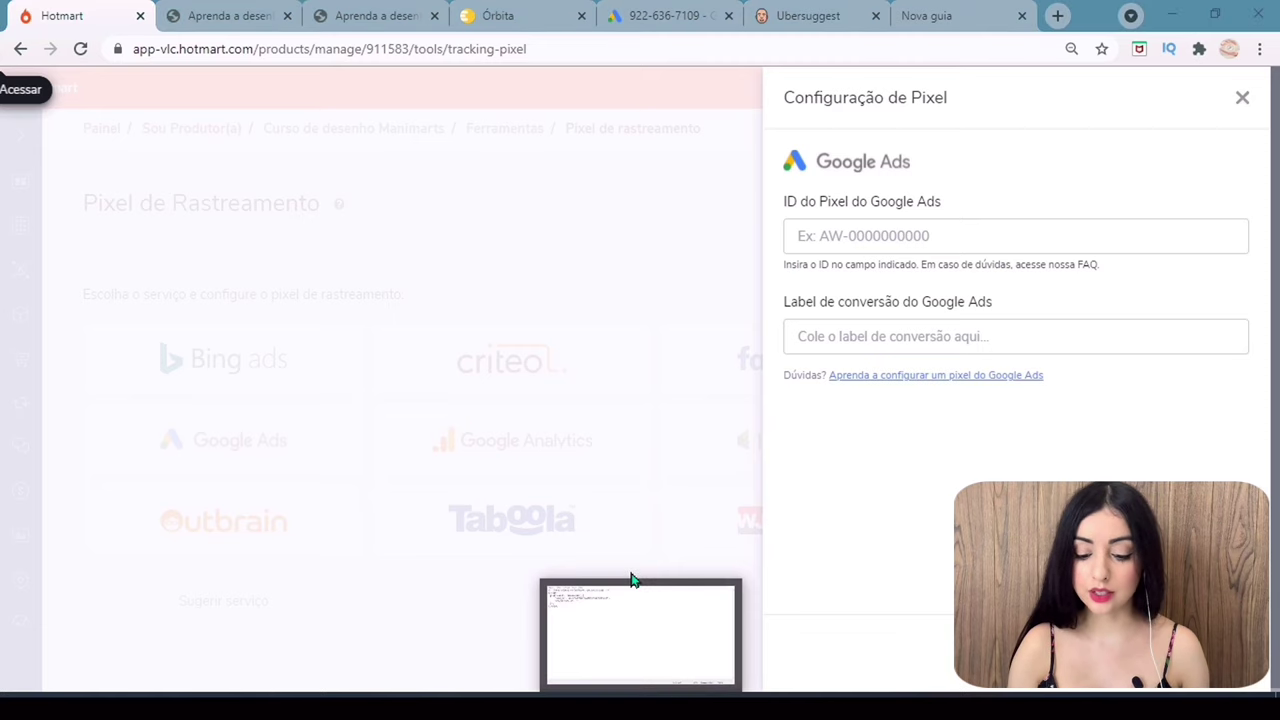
drag(176, 118, 266, 110)
key(ctrl+c)
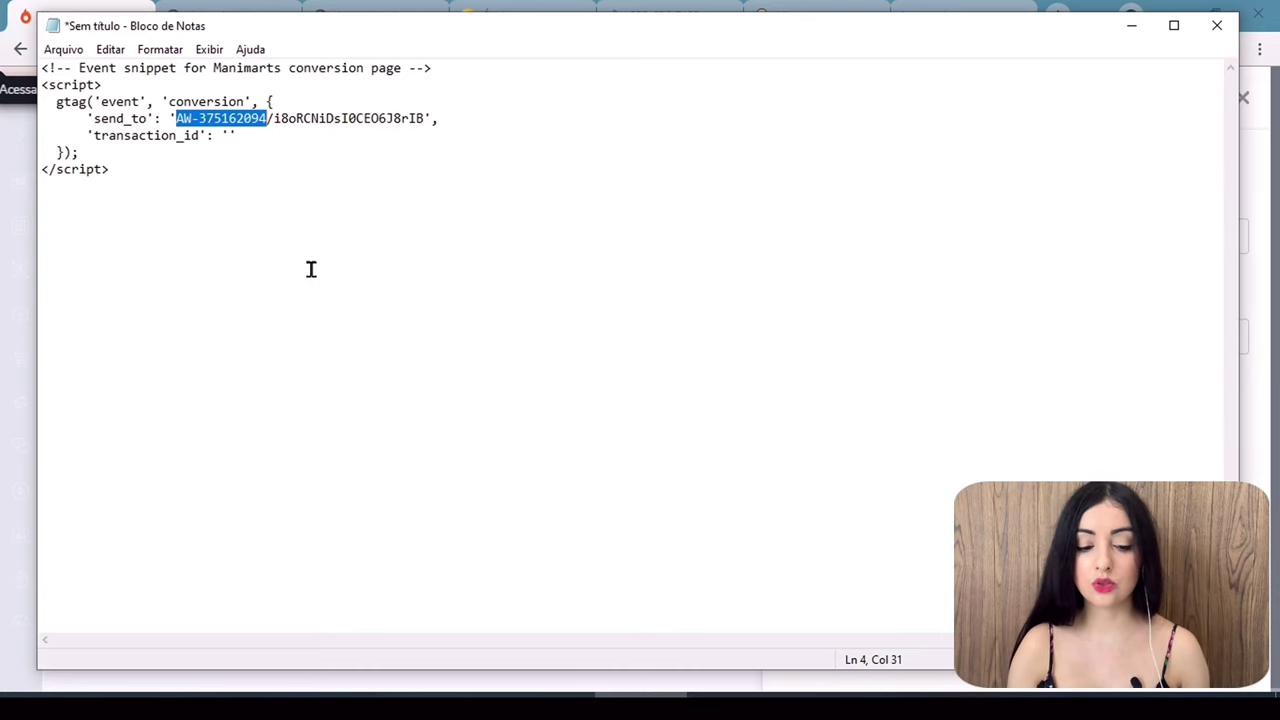
click(680, 692)
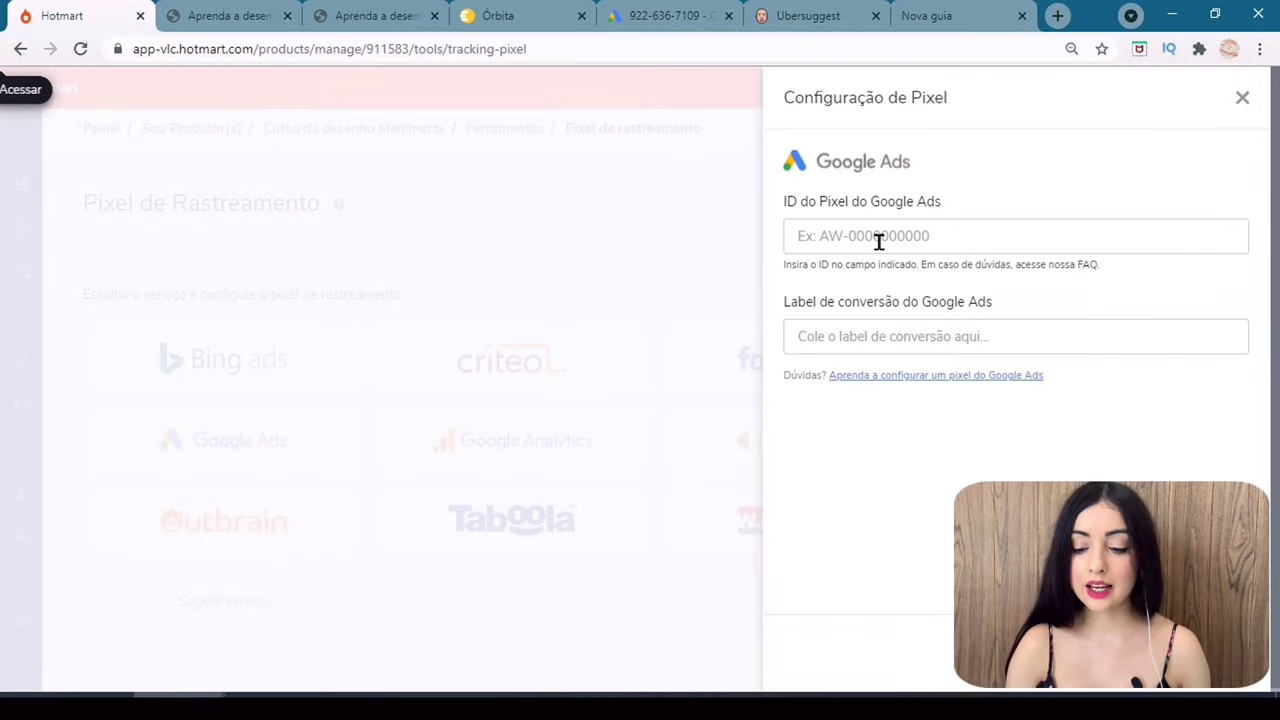
click(878, 240)
click(896, 241)
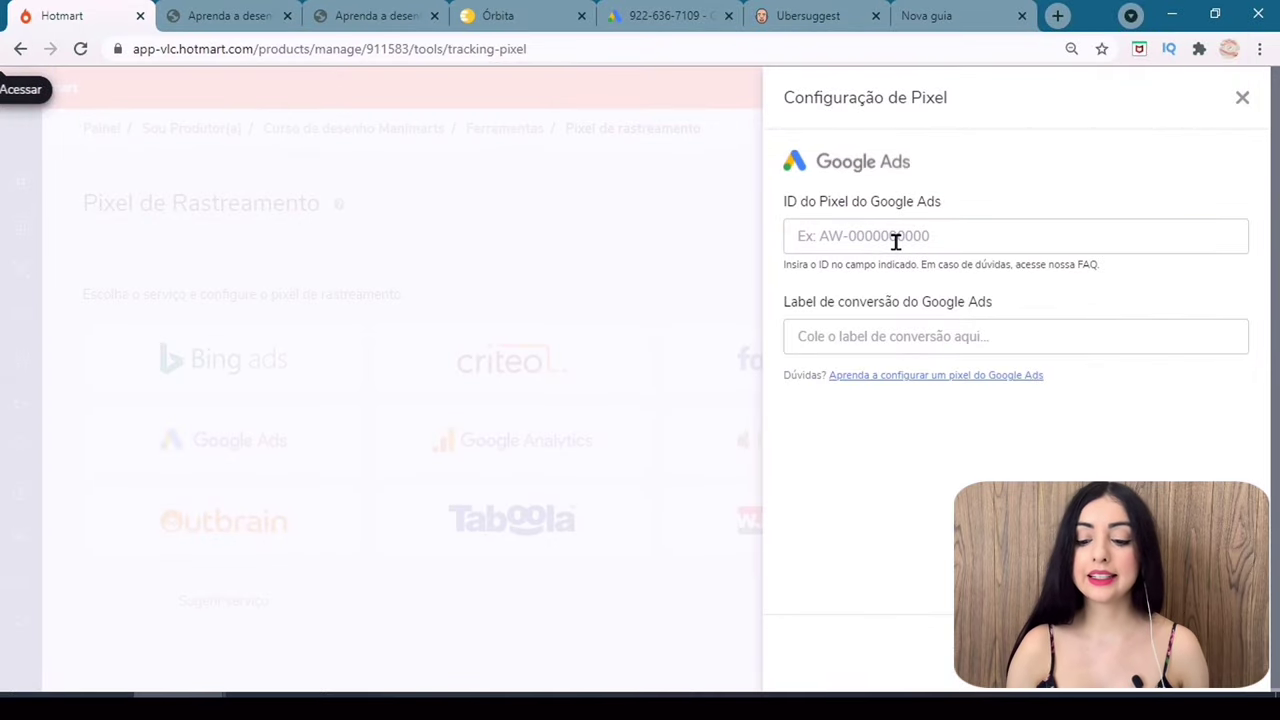
right_click(896, 241)
click(968, 392)
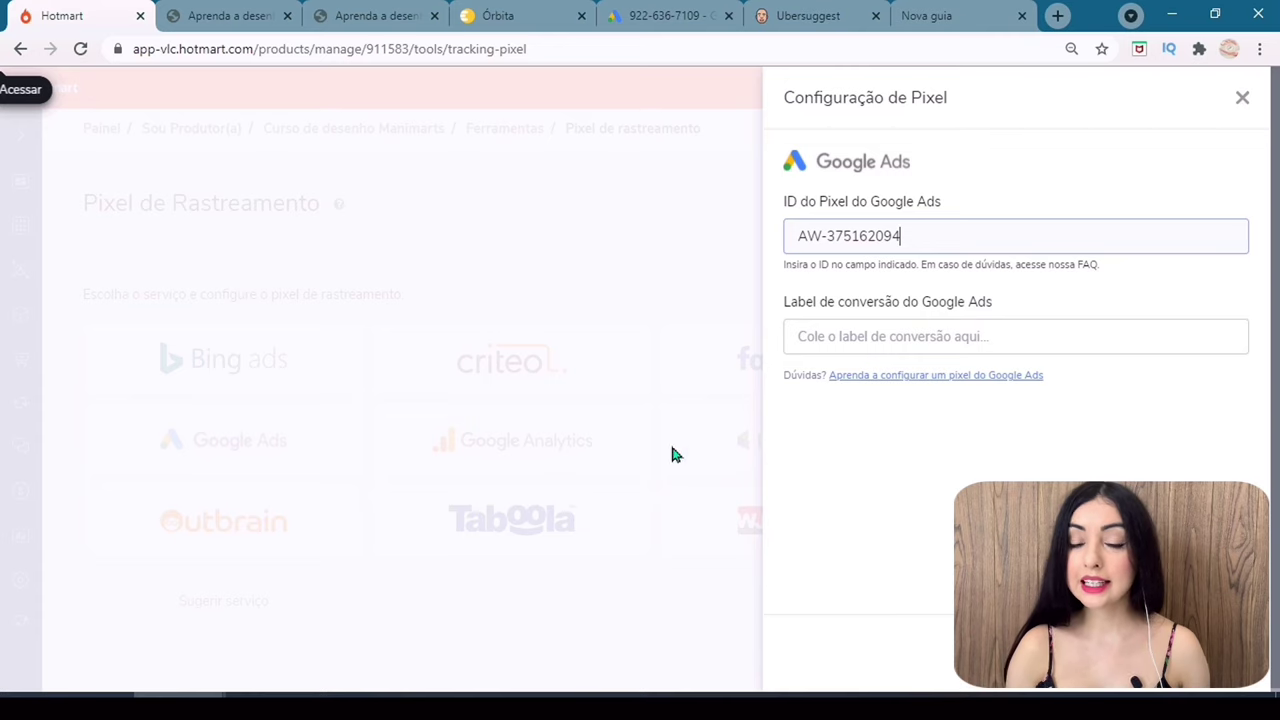
Copy the conversion label after the slash in the Notepad snippet, paste it as Hotmart's Google Ads conversion label and save the pixel.
click(641, 695)
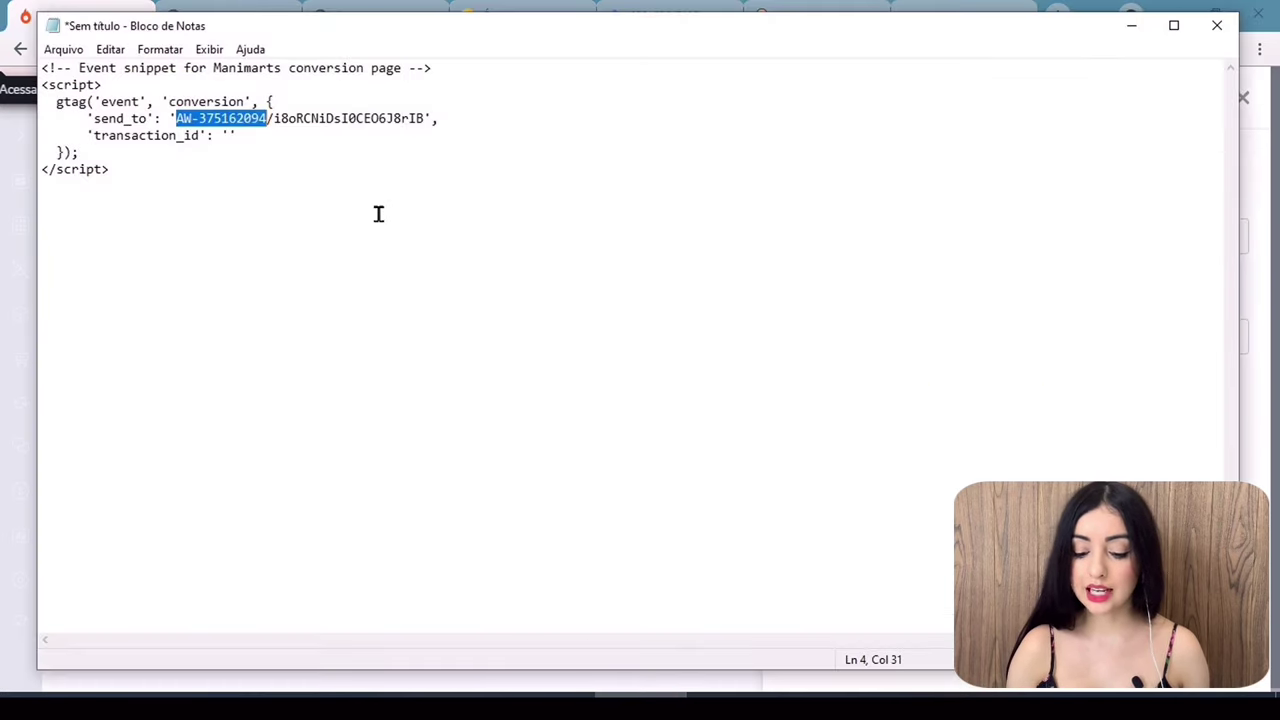
drag(274, 118, 426, 120)
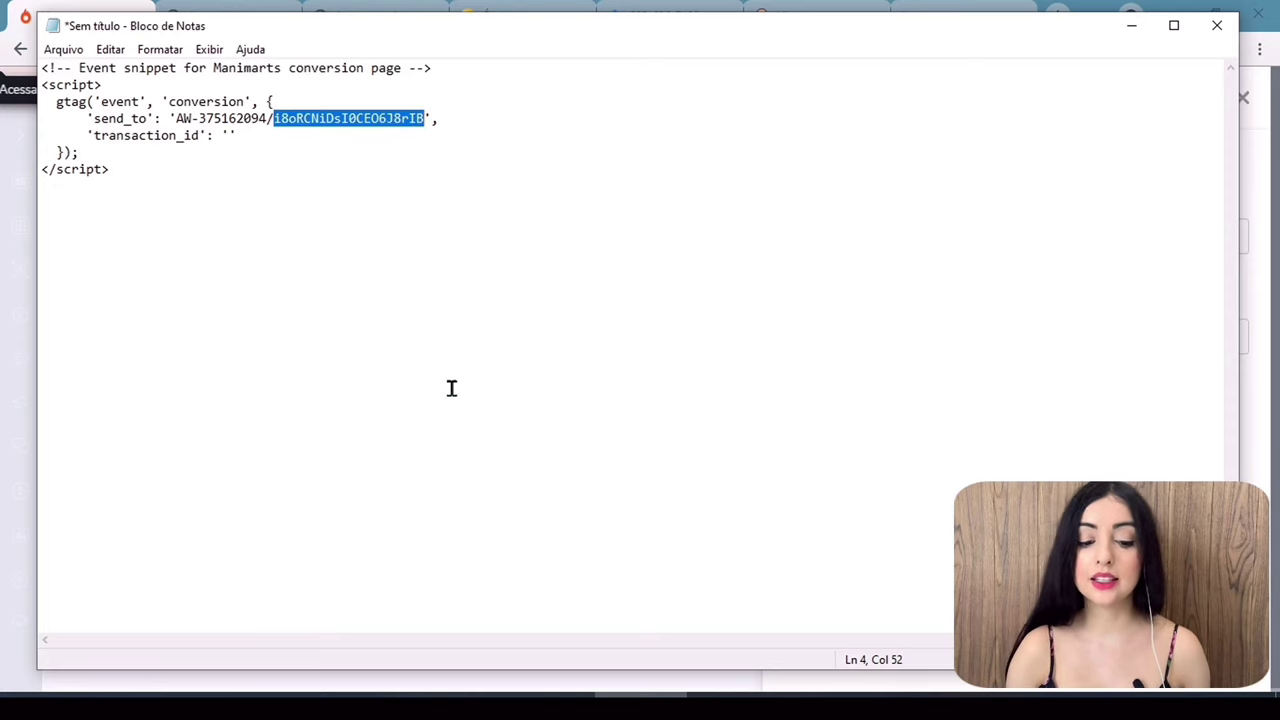
right_click(358, 127)
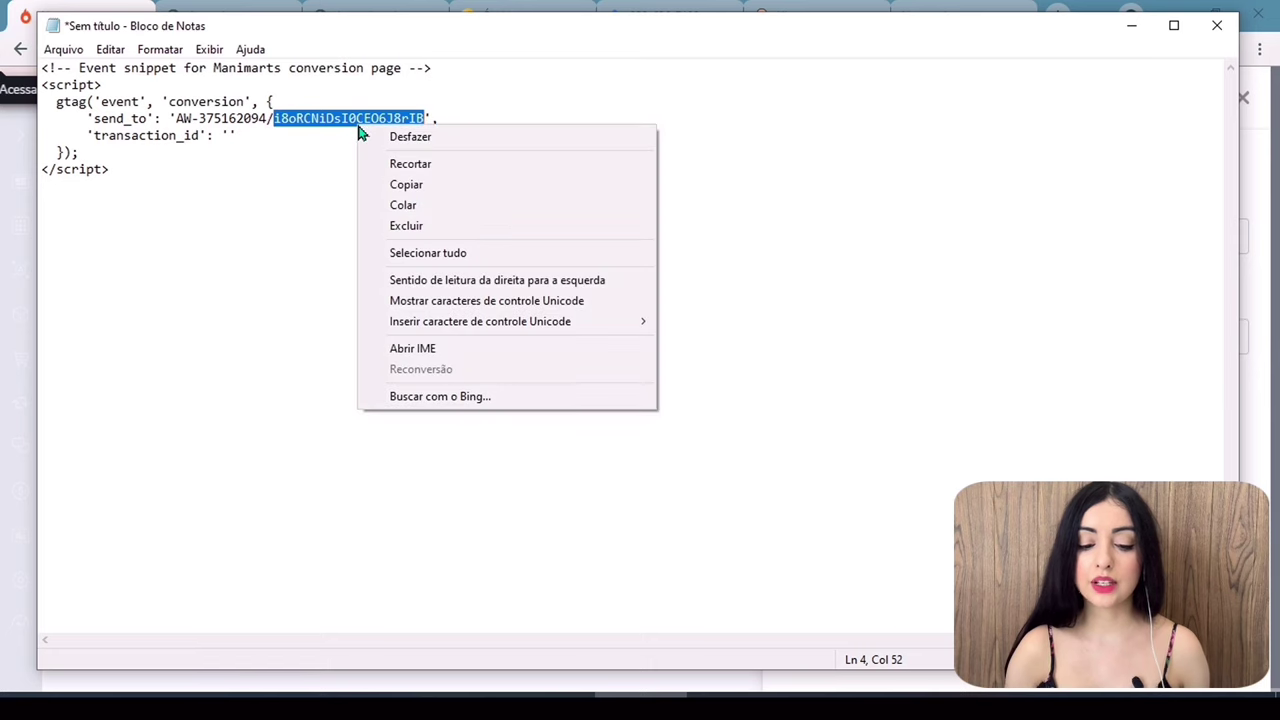
click(443, 184)
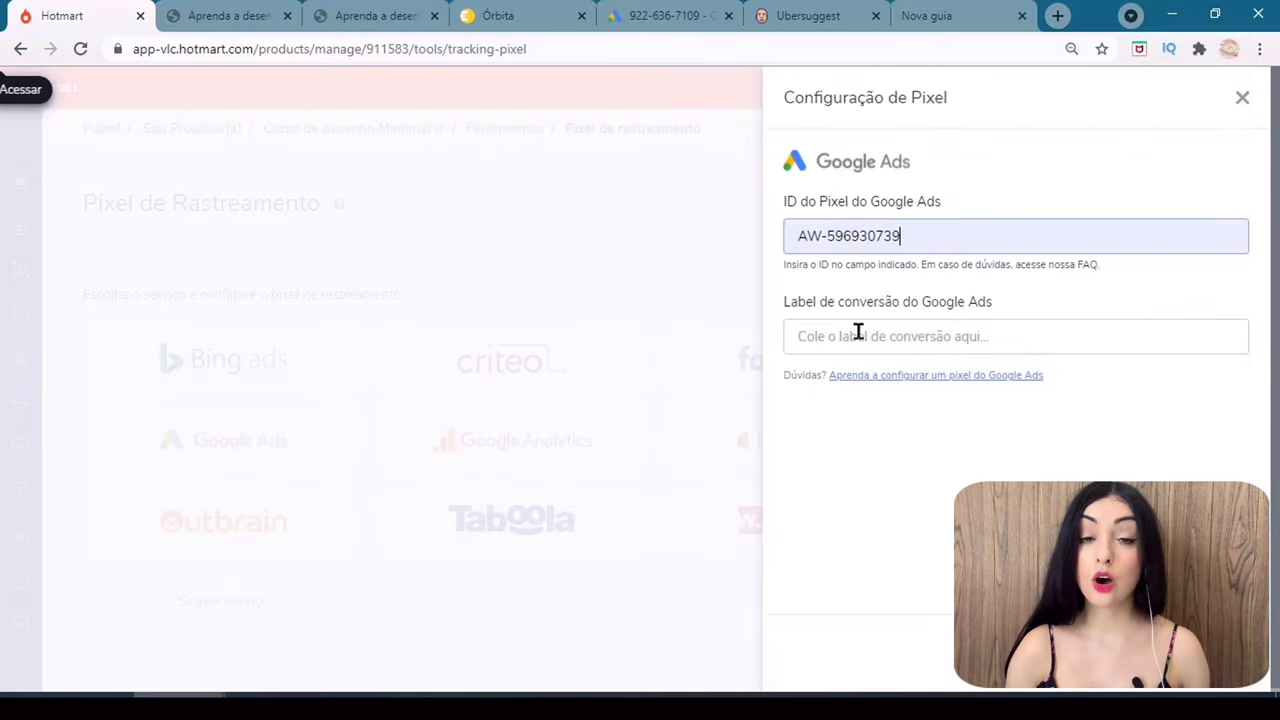
right_click(857, 333)
click(910, 477)
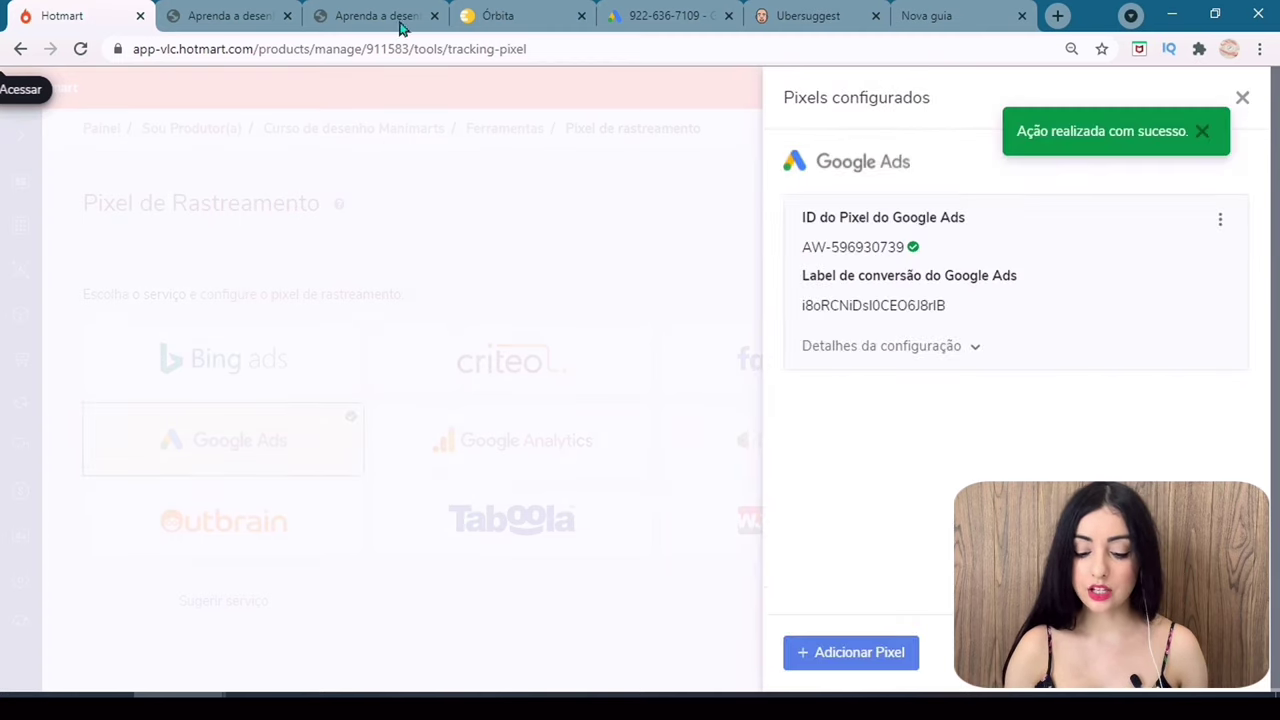
Return to Google Ads and finish the Manimarts conversion action setup.
click(674, 9)
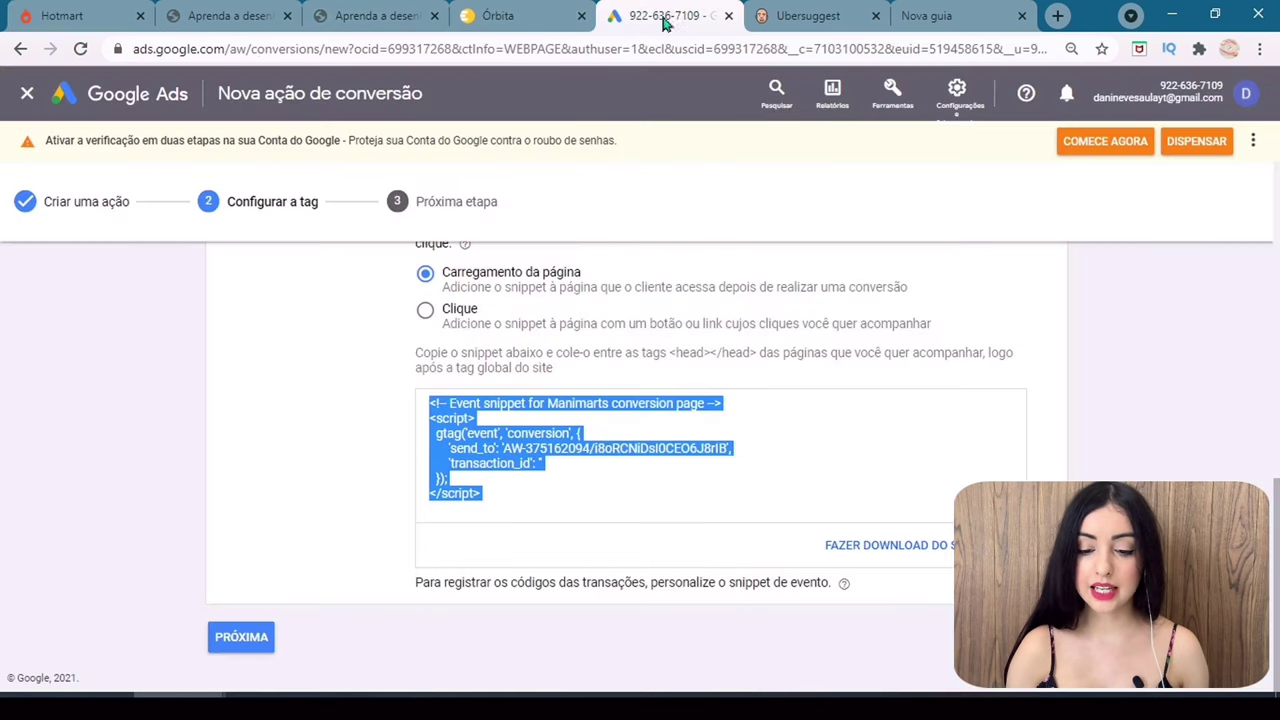
click(245, 645)
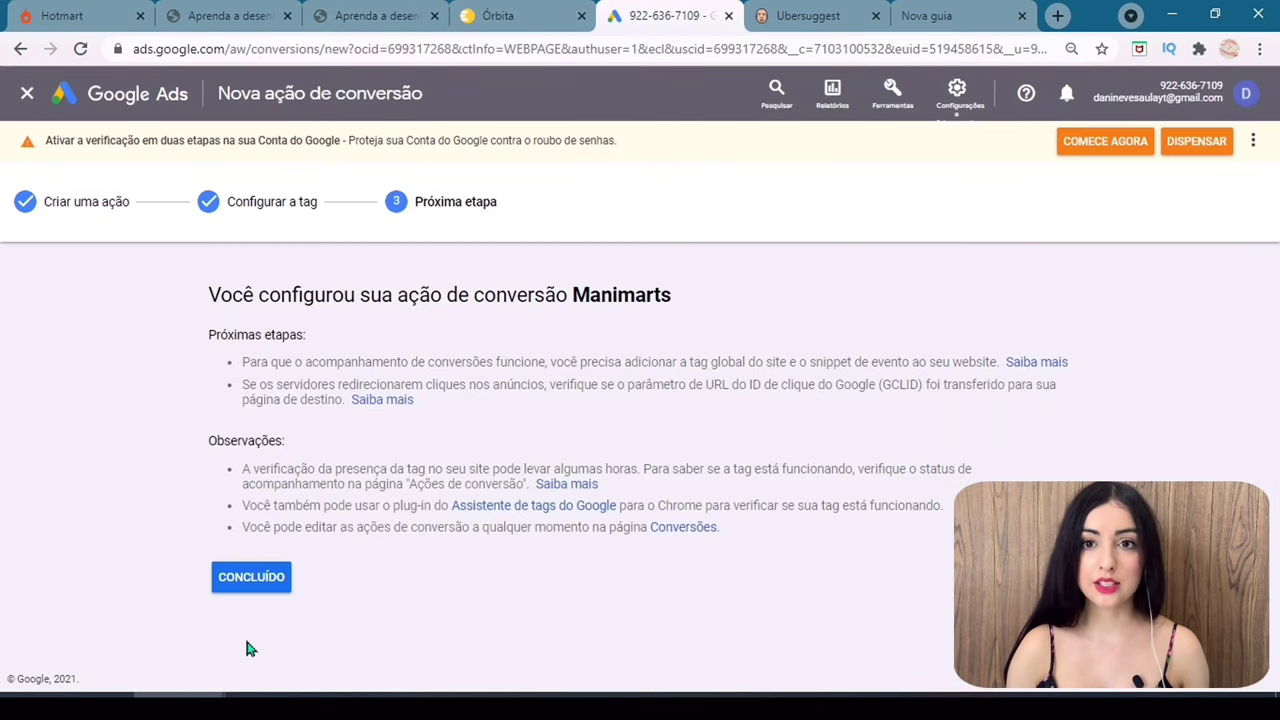
click(251, 577)
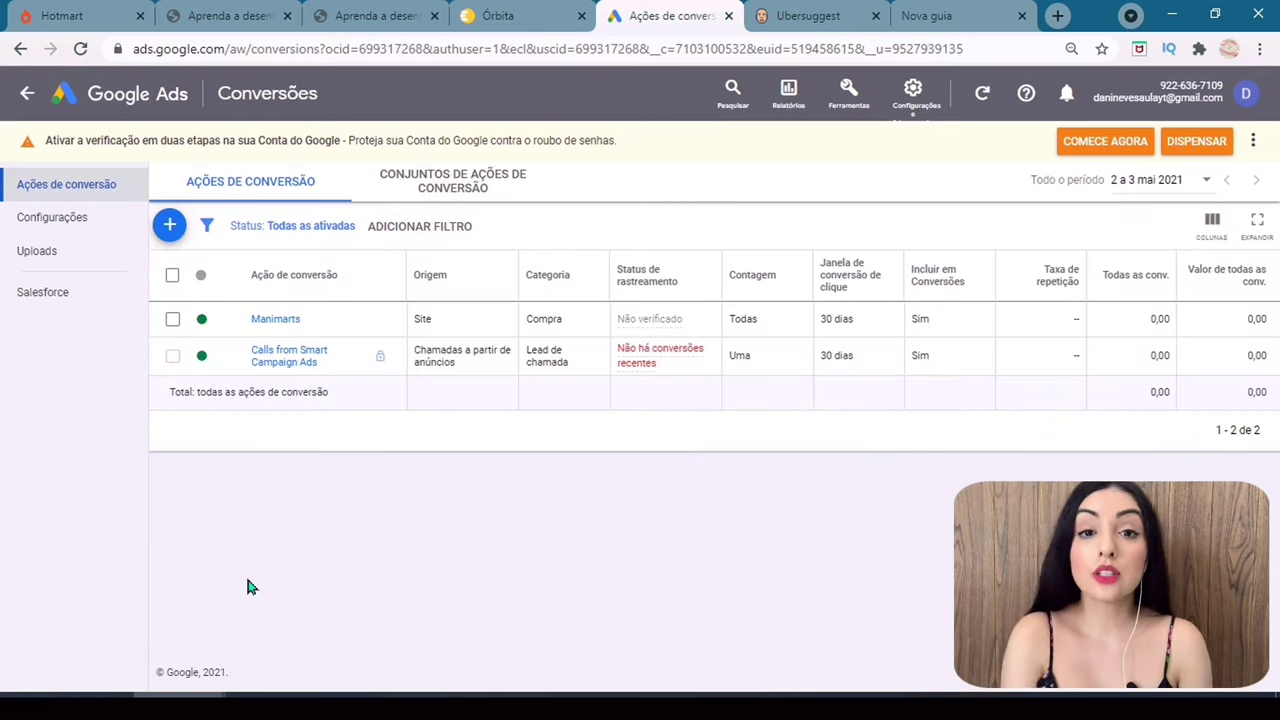